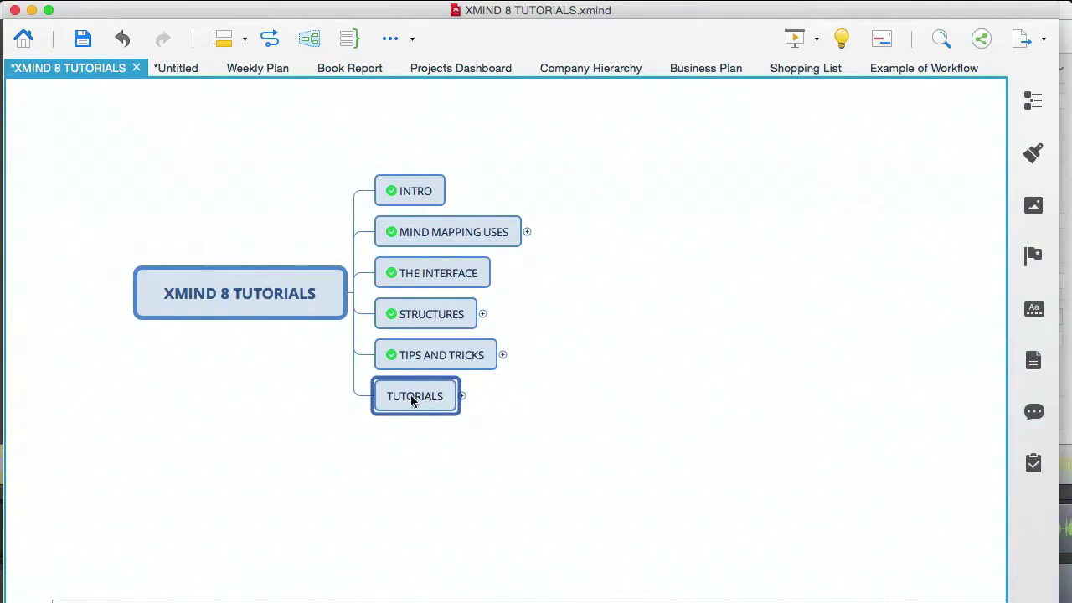
Expand the TUTORIALS branch of the XMIND 8 TUTORIALS map and select its ORGANISE YOUR DAY OR WEEK subtopic.
click(477, 233)
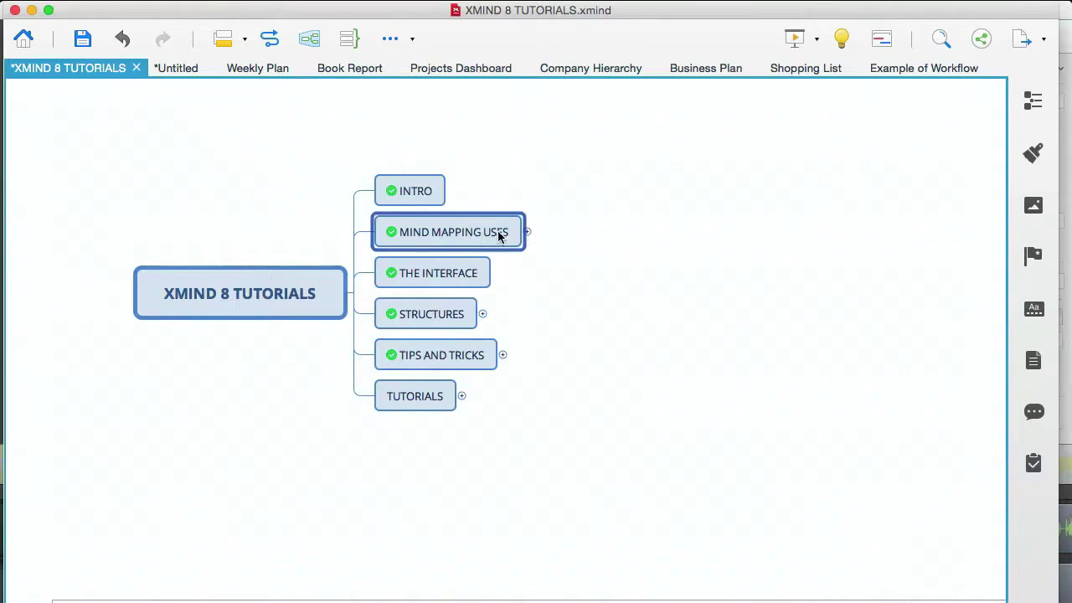
click(432, 399)
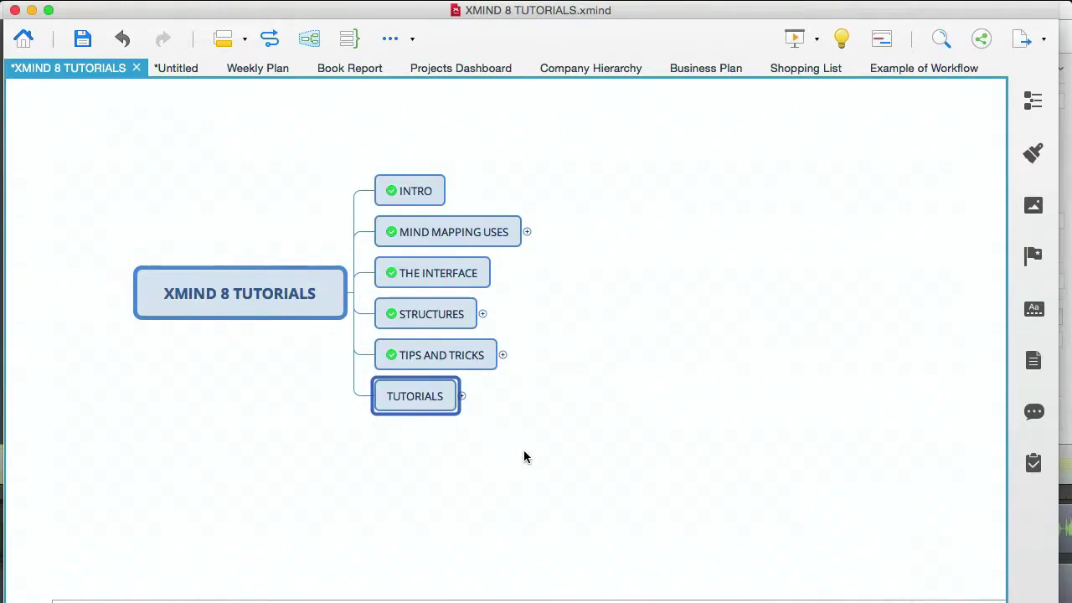
click(463, 396)
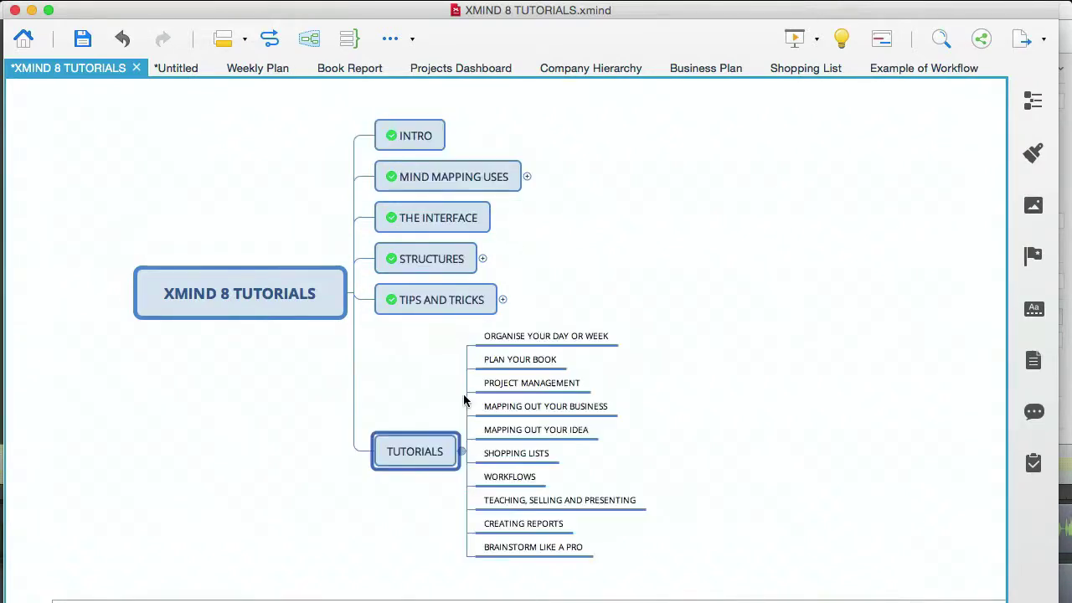
scroll(660, 408, down, 3)
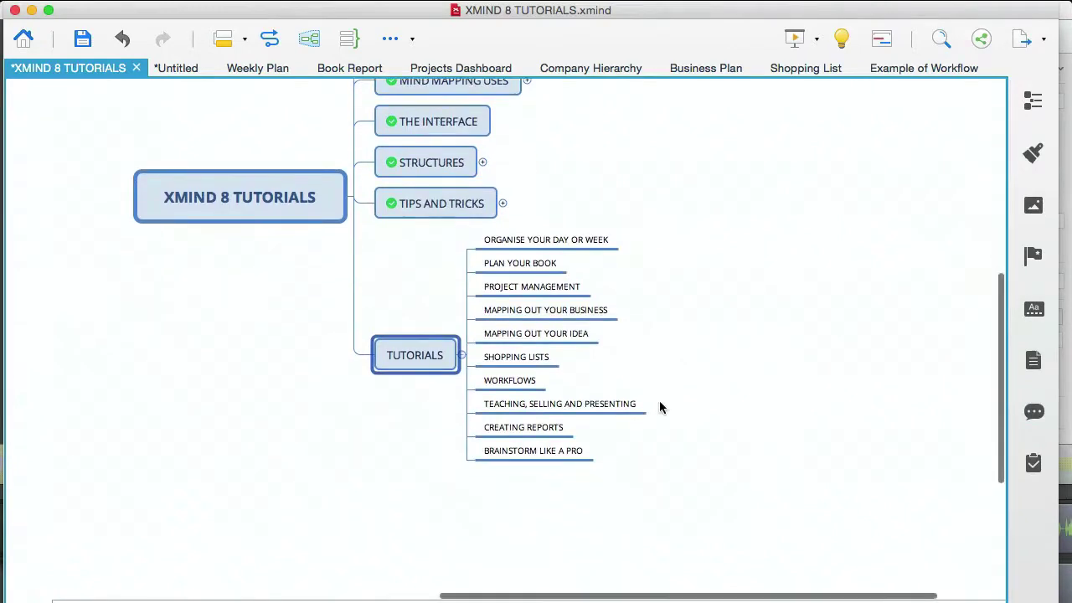
scroll(660, 408, right, 3)
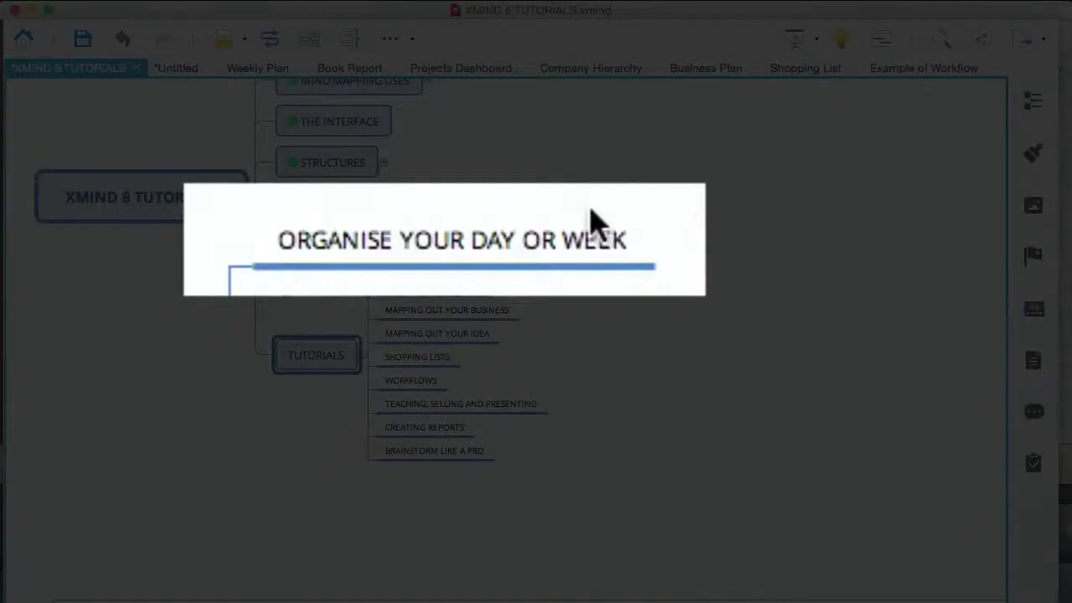
click(522, 244)
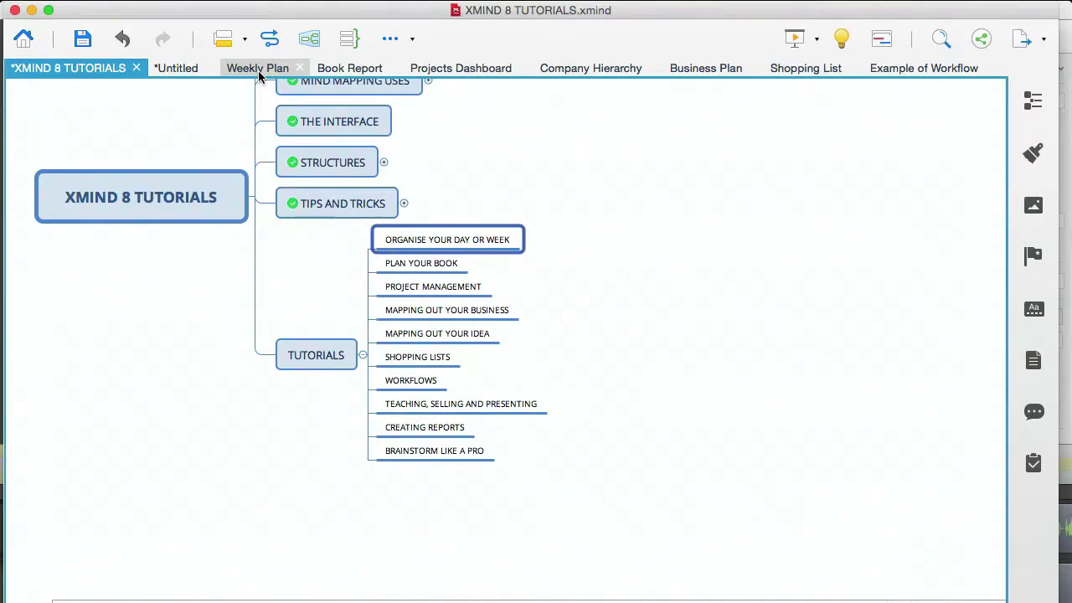
Open the Weekly Plan map and look through its day topics from Monday to Thursday.
click(259, 74)
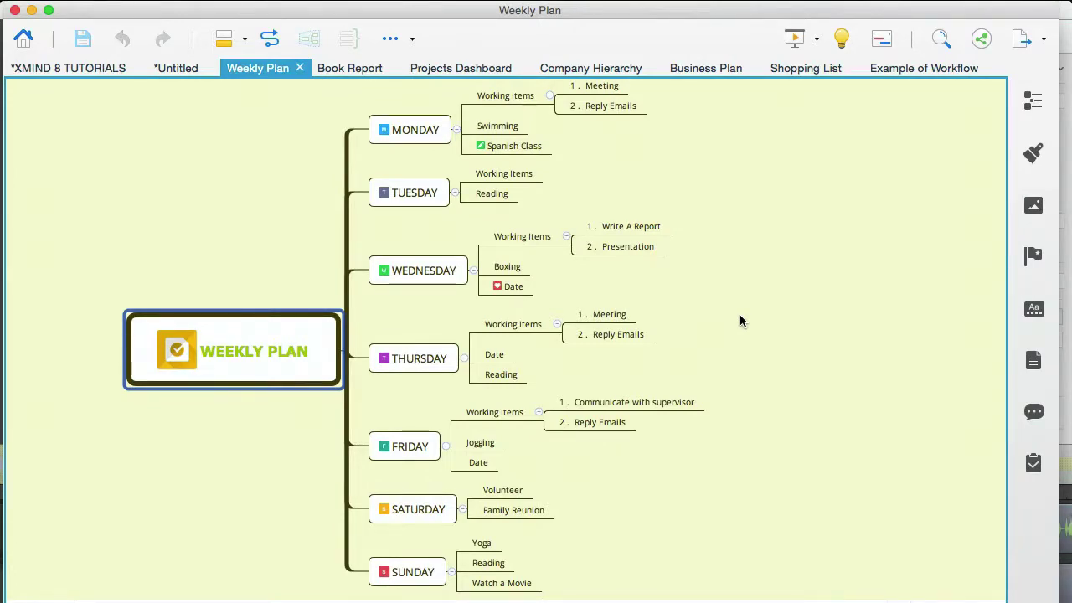
scroll(740, 315, down, 3)
scroll(740, 314, up, 4)
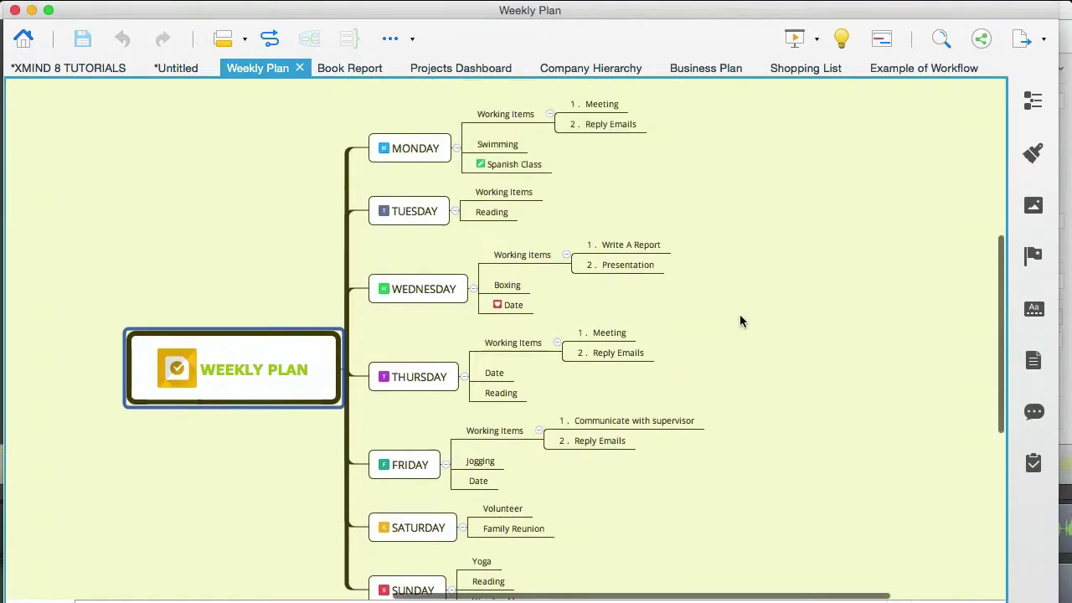
click(426, 149)
click(421, 211)
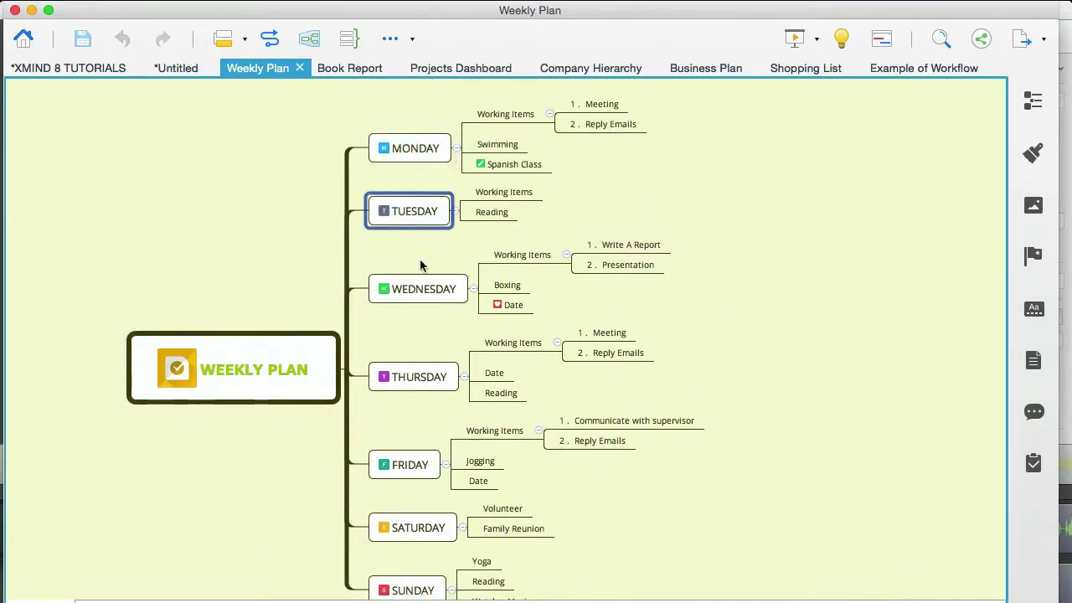
click(421, 300)
click(421, 378)
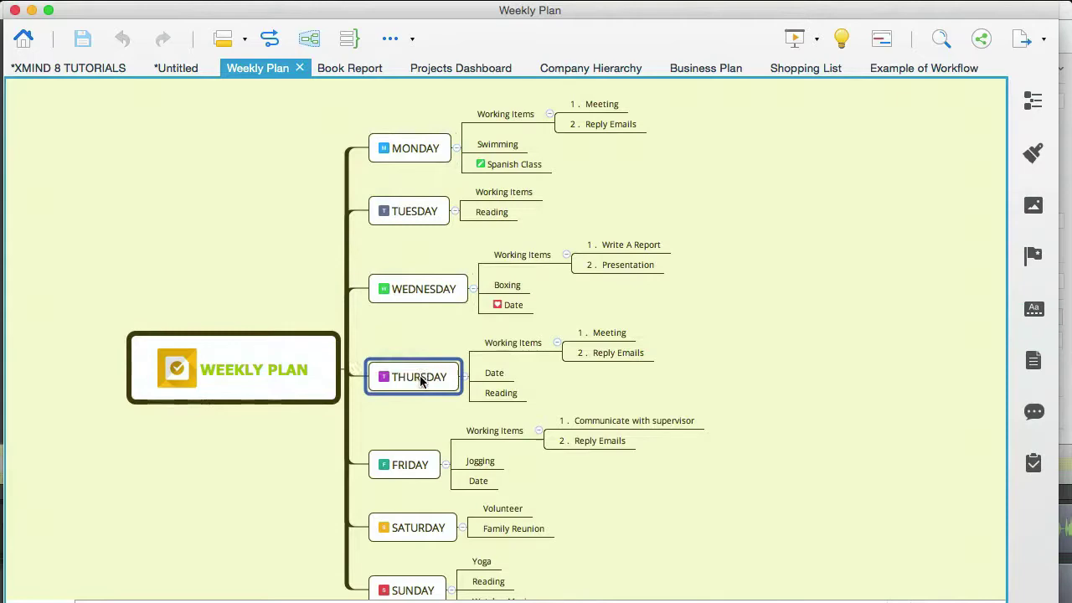
Examine Monday's Working Items and its Meeting entry, and look over the remaining days of the weekly plan.
click(506, 115)
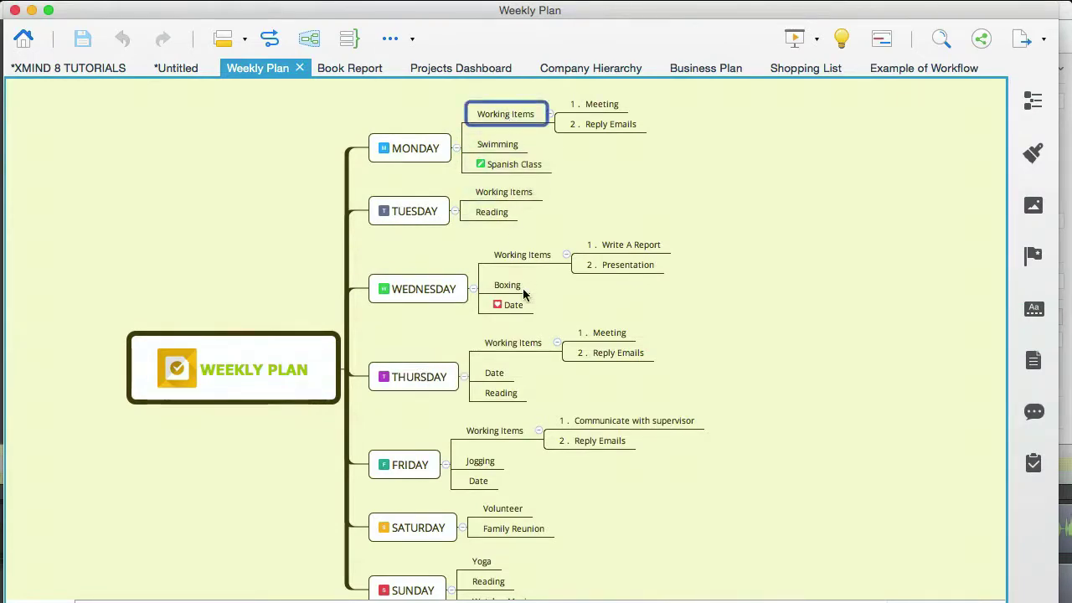
click(597, 104)
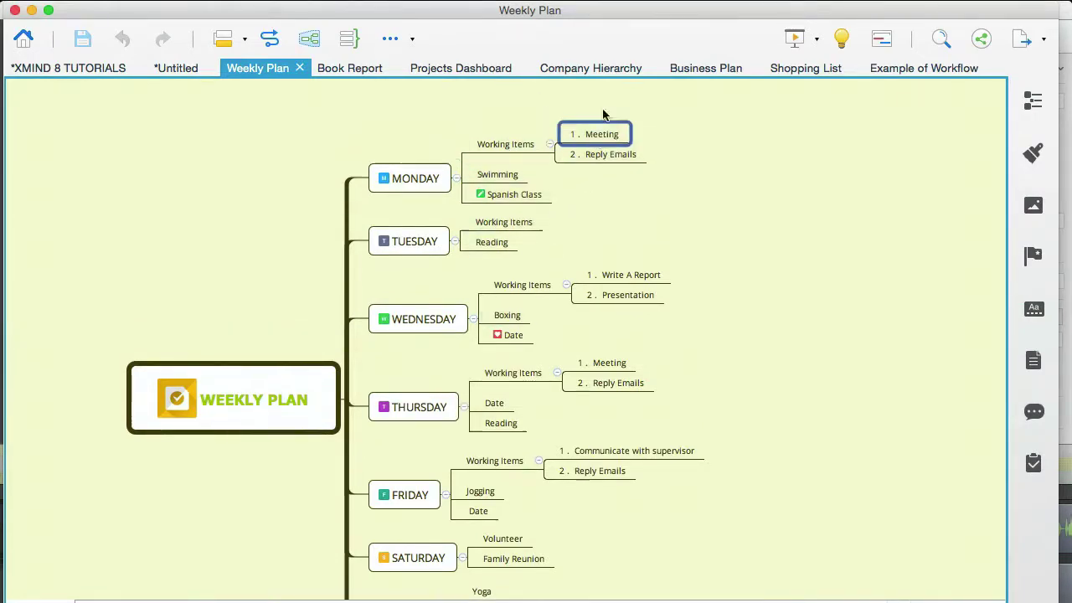
scroll(765, 243, down, 2)
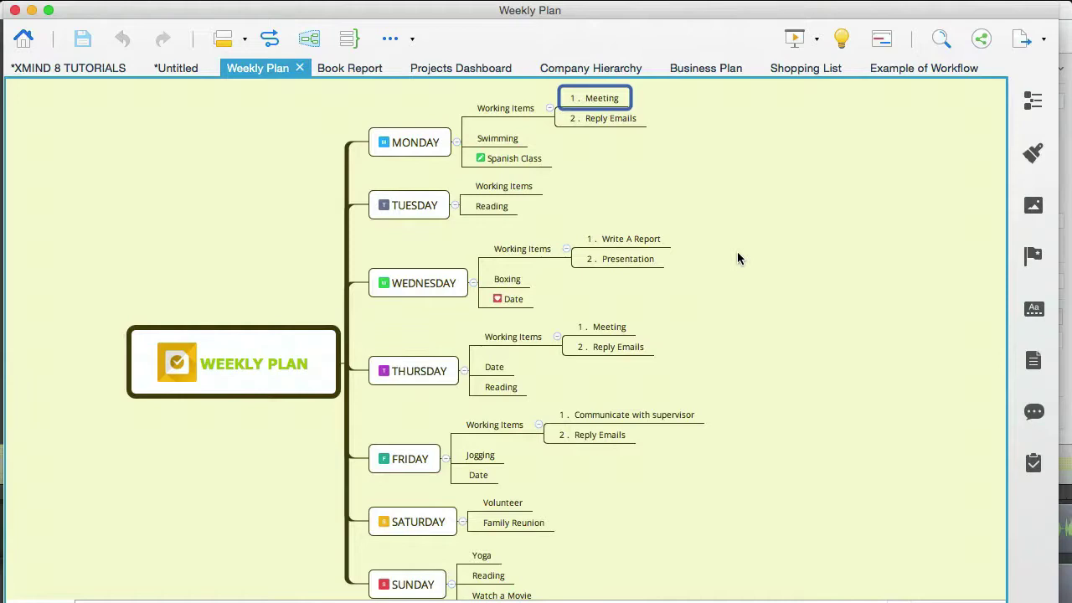
scroll(738, 258, down, 4)
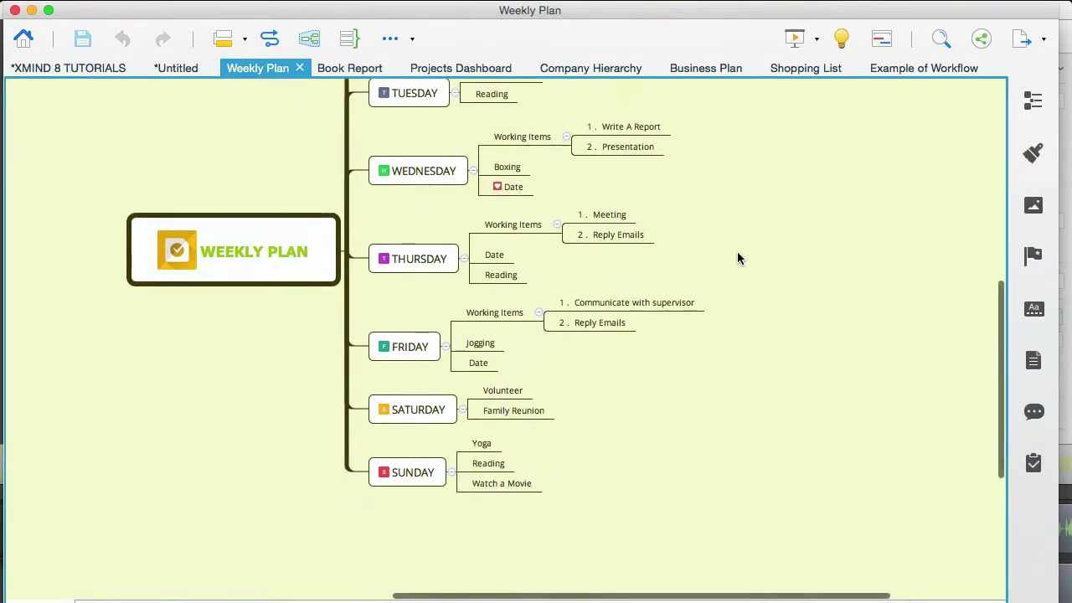
scroll(737, 258, up, 3)
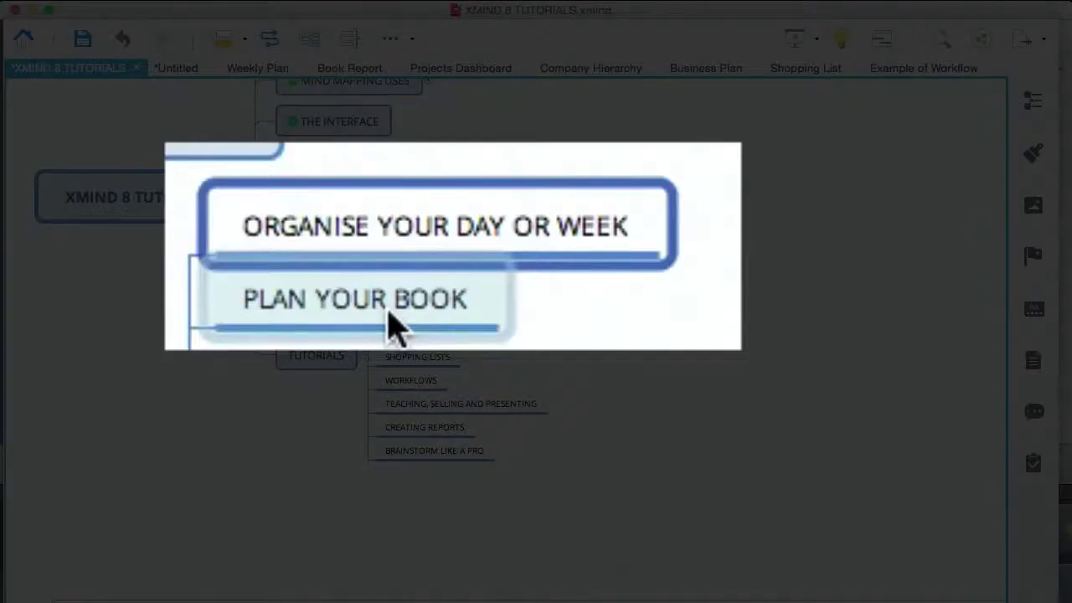
Select PLAN YOUR BOOK in the tutorials map, and examine the Main Character, Plot Analysis and Conclusion branches of the Book Report map.
click(459, 266)
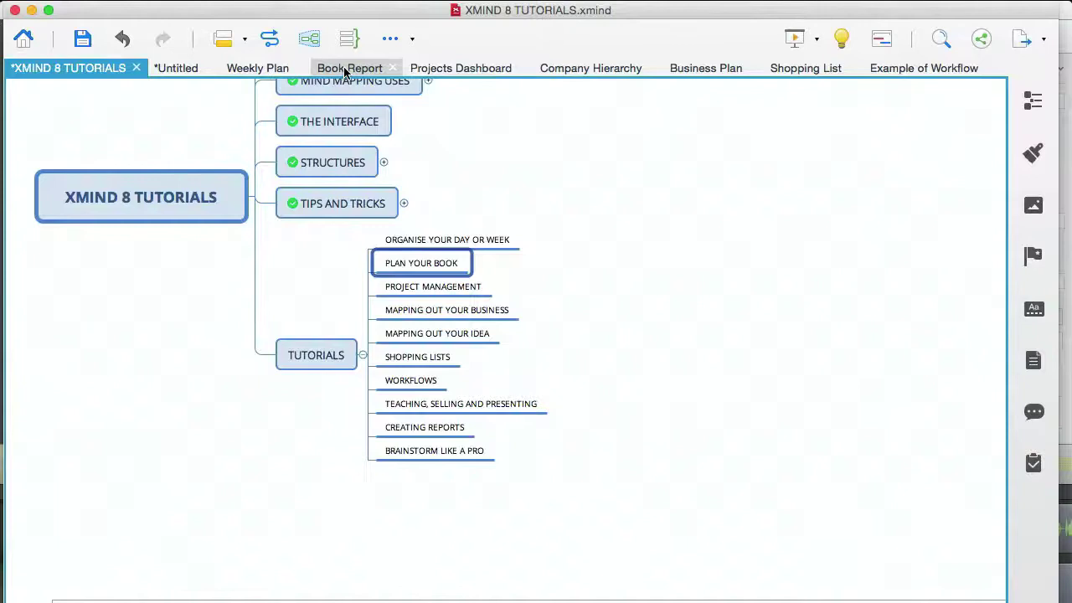
click(351, 67)
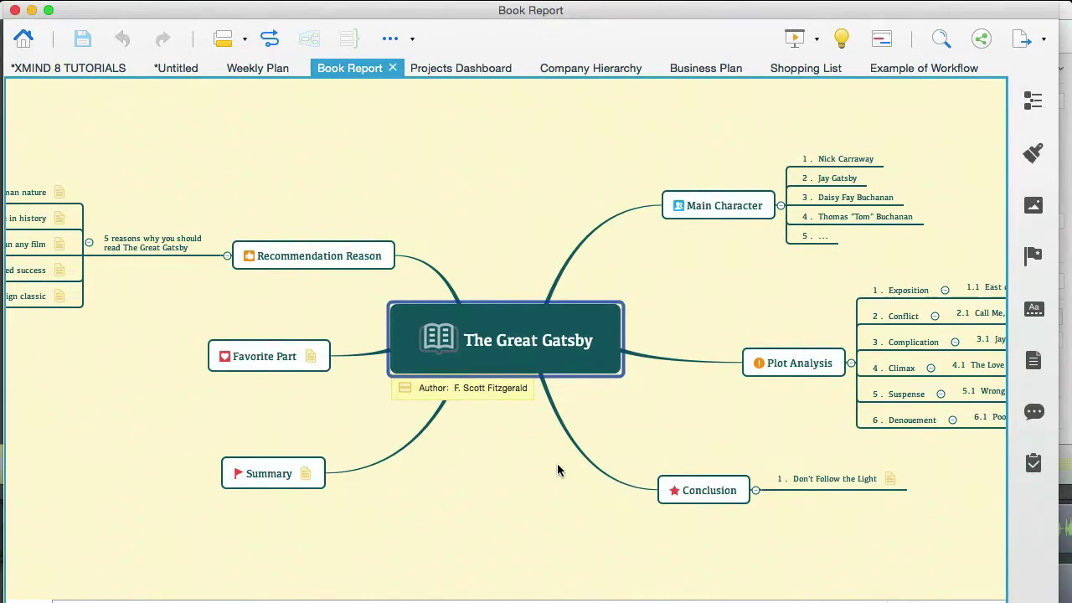
scroll(557, 470, right, 3)
click(682, 206)
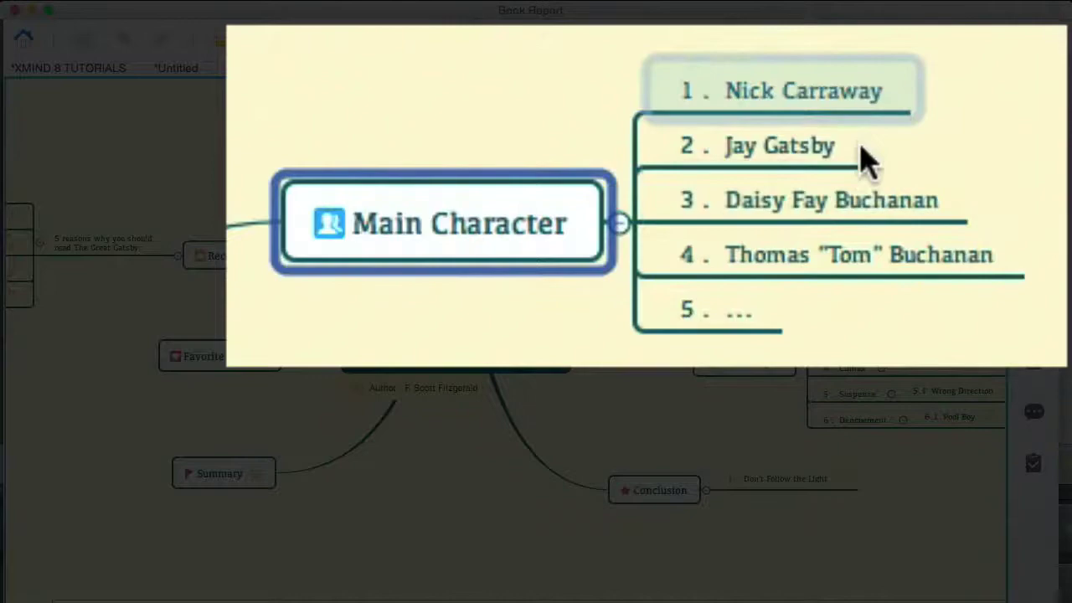
scroll(716, 284, down, 5)
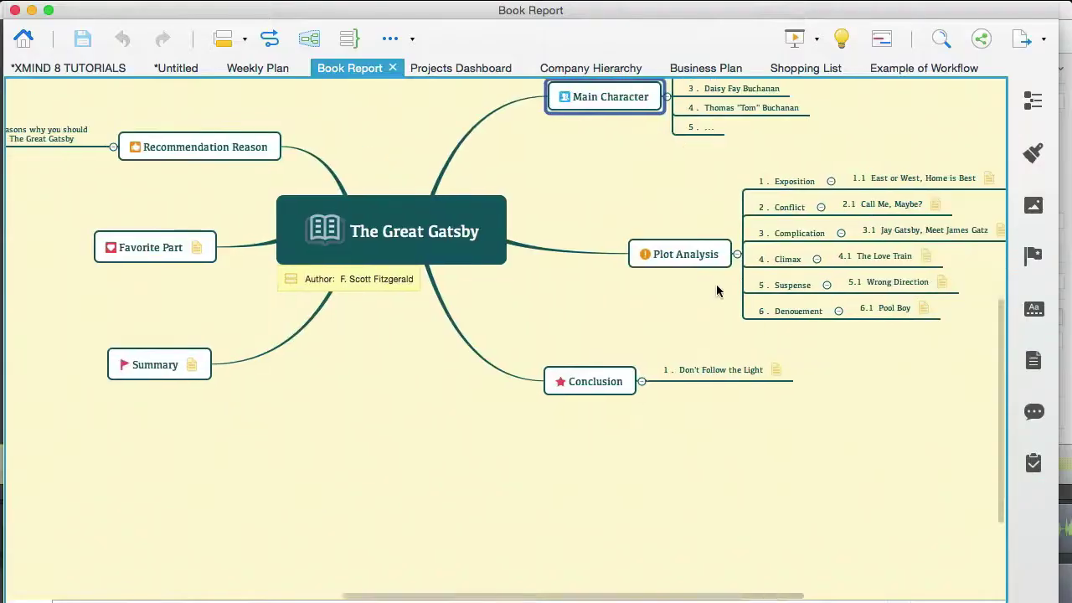
click(689, 215)
scroll(680, 250, right, 3)
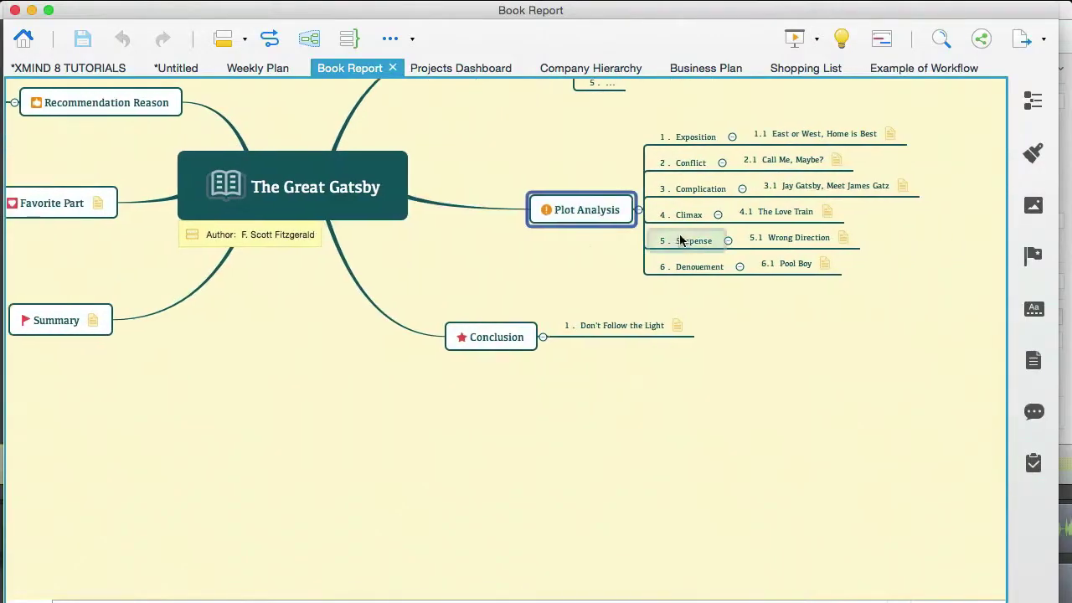
click(511, 336)
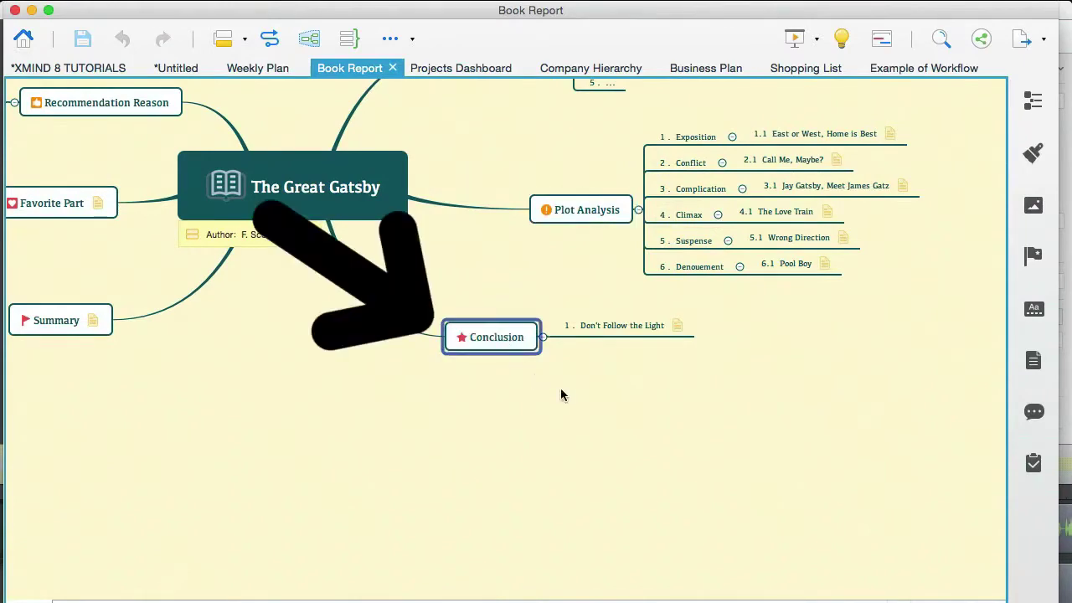
Open and read the notes attached to the Summary and Favorite Part topics.
scroll(560, 390, left, 10)
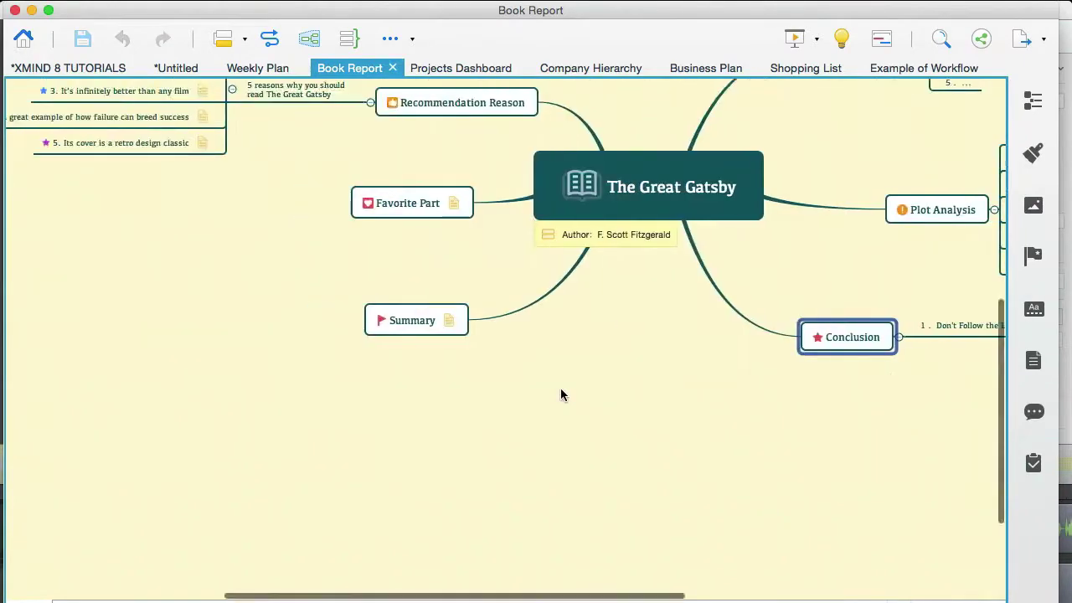
click(449, 320)
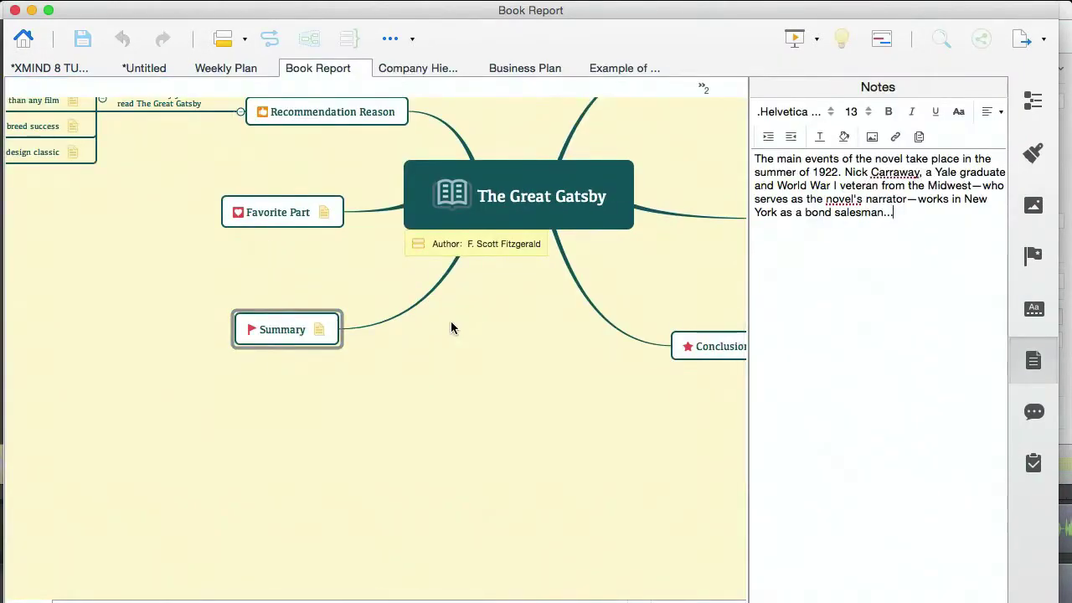
click(324, 214)
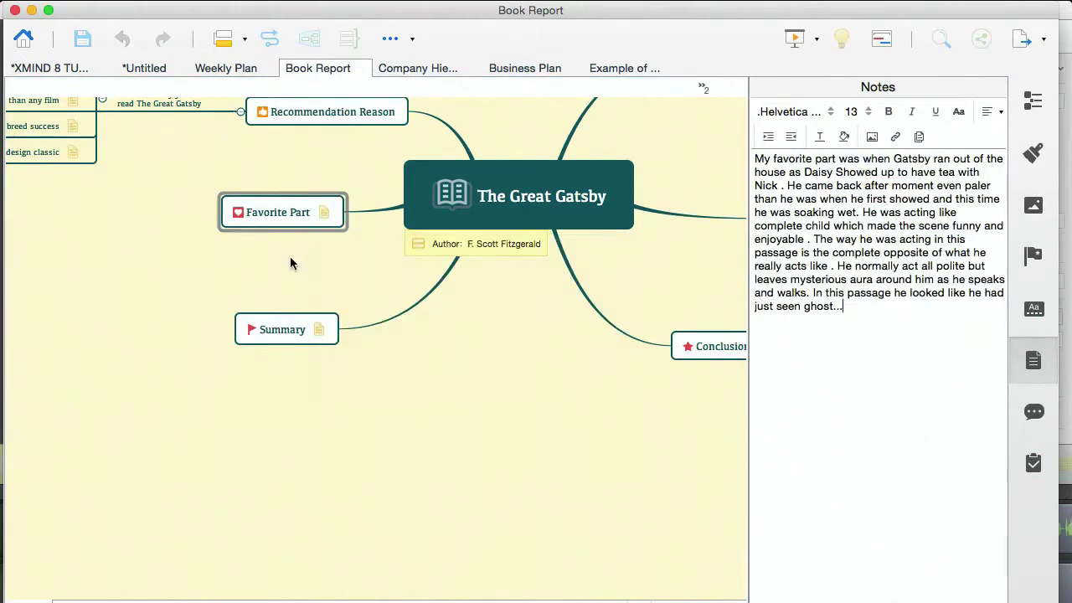
scroll(376, 282, up, 5)
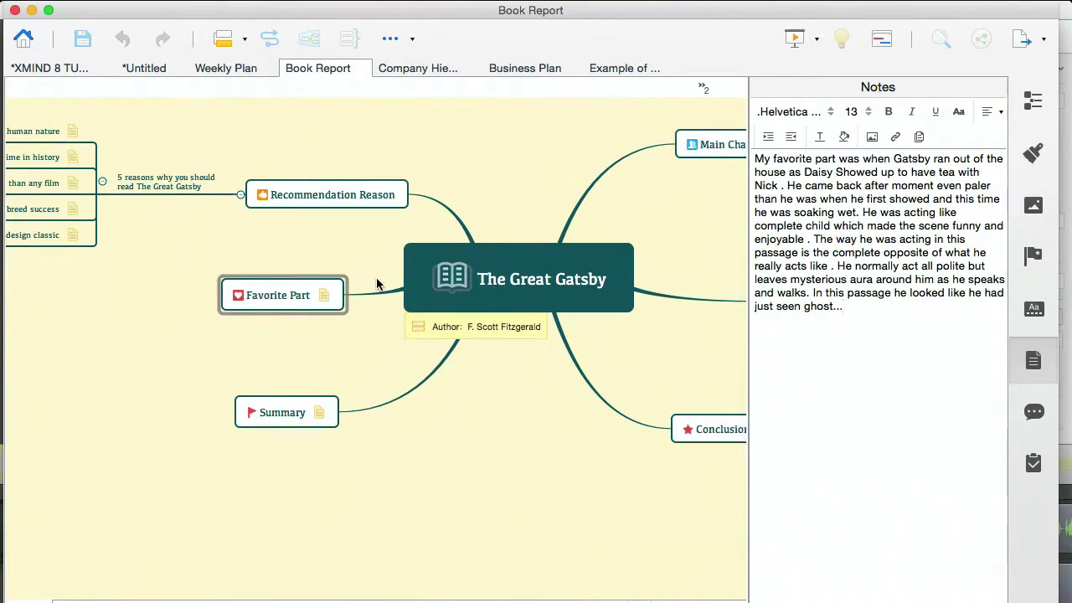
Look at the subtopic with five reasons under Recommendation Reason and hide the notes.
click(168, 182)
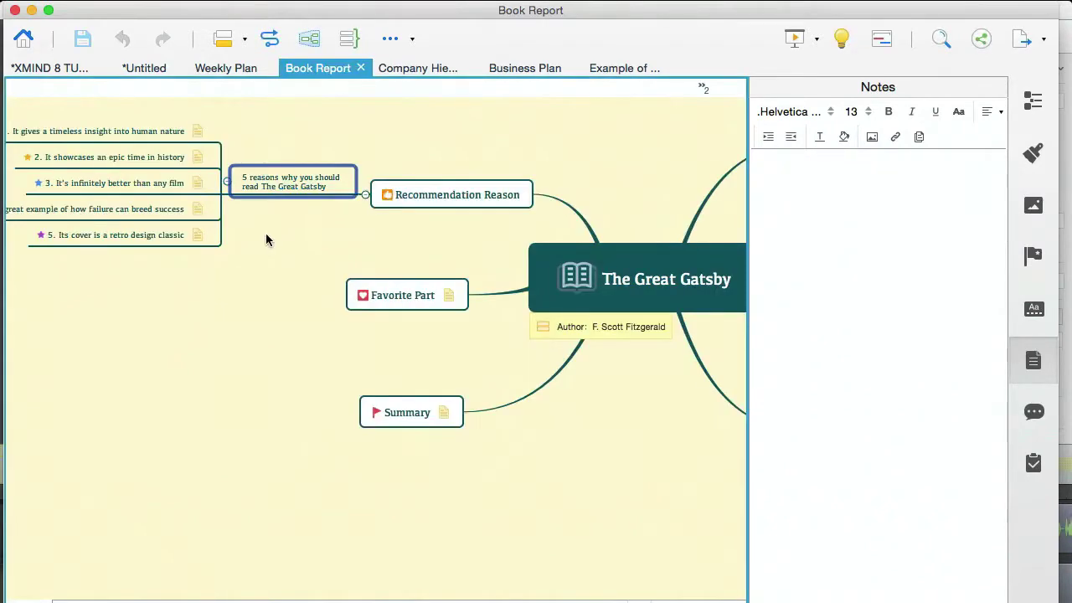
scroll(266, 233, right, 5)
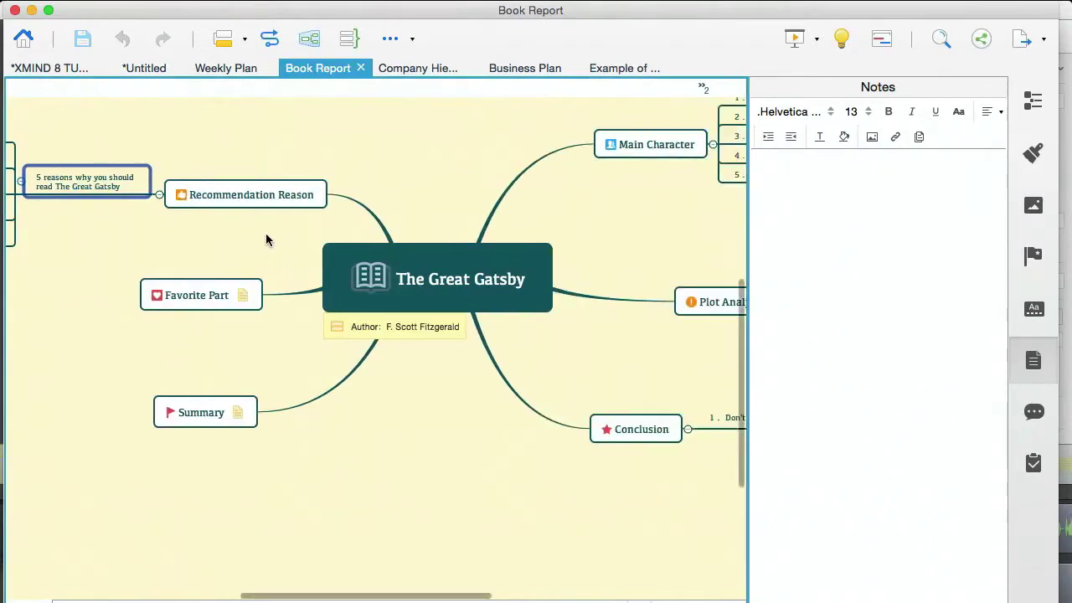
click(1039, 362)
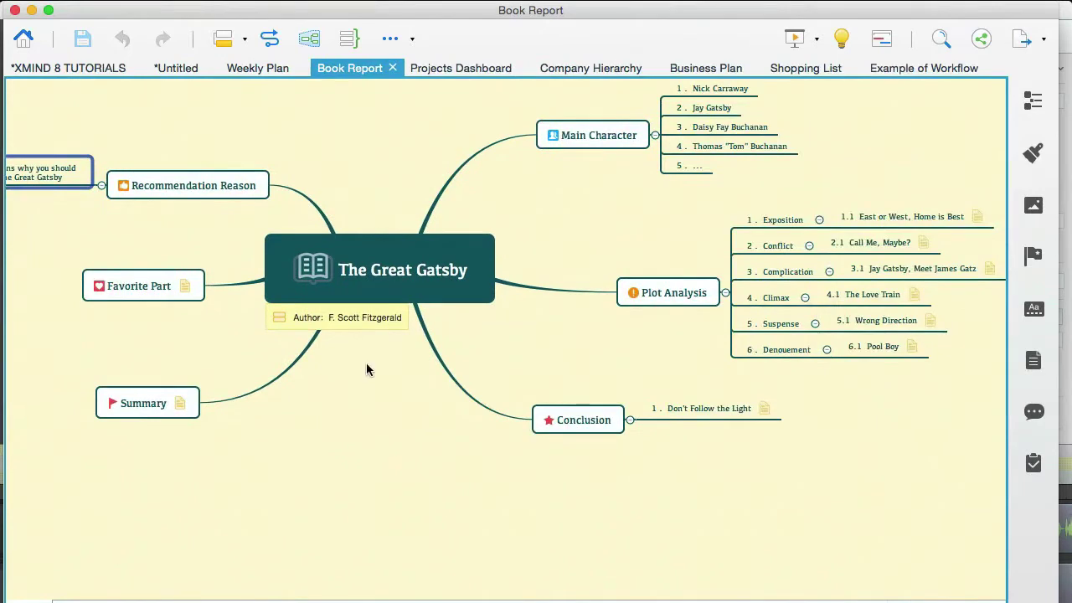
Delete the Recommendation Reason, Favorite Part and Summary topics from the Book Report map.
click(159, 186)
key(Delete)
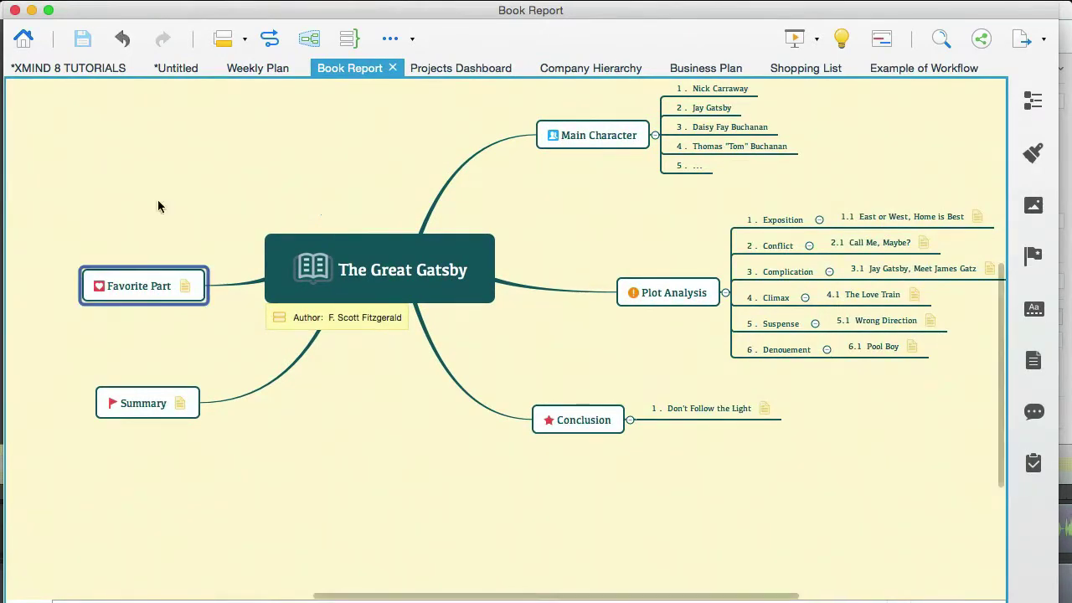
key(Delete)
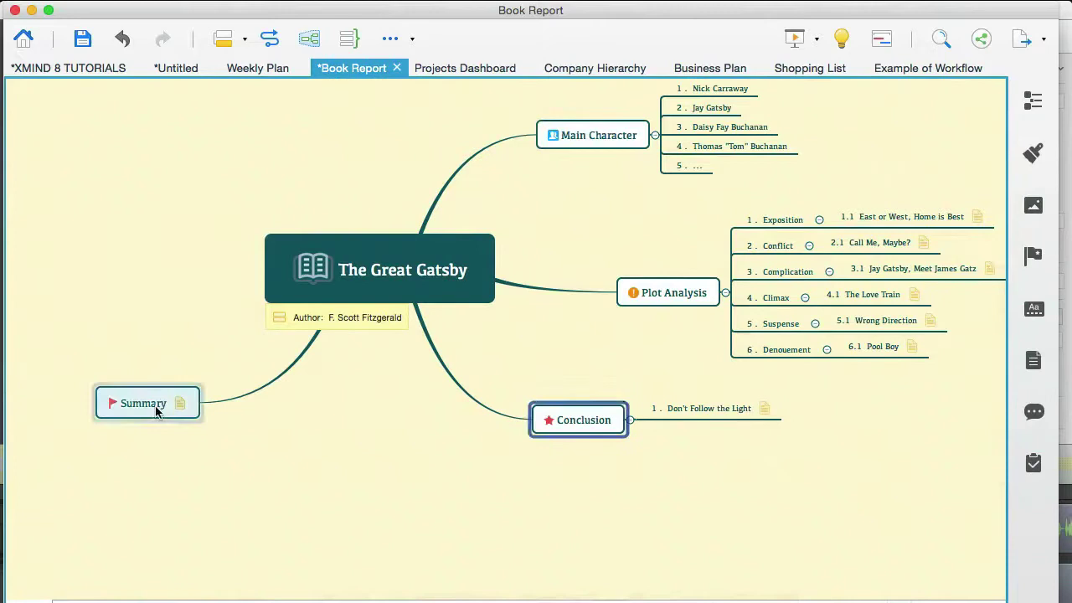
click(157, 409)
key(Delete)
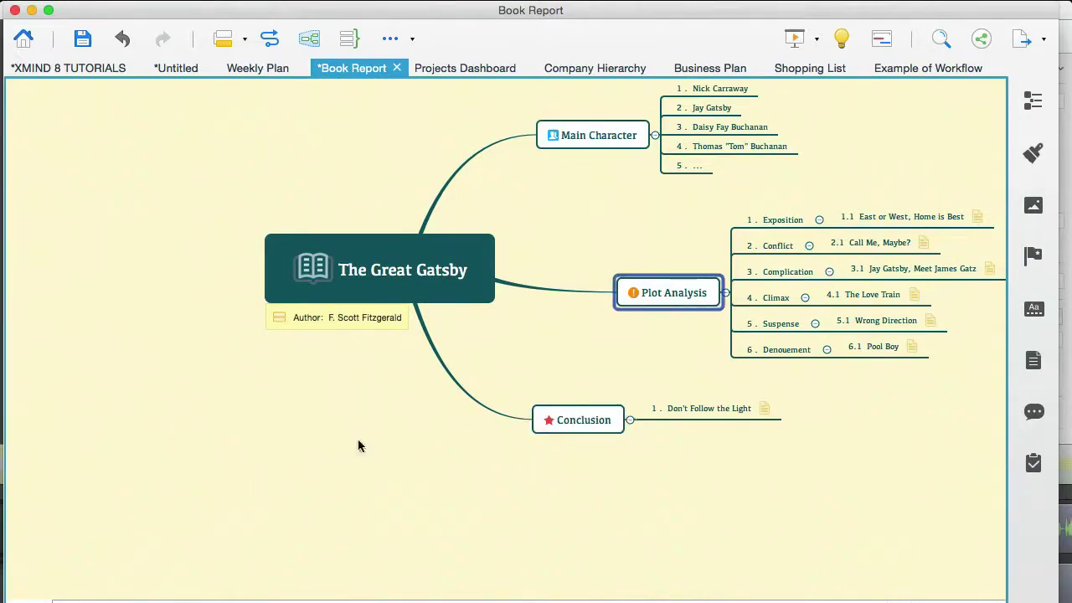
Delete the remaining Main Character, Plot Analysis and Conclusion branches together, keeping only the central topic.
click(678, 369)
drag(525, 501, 656, 127)
key(Delete)
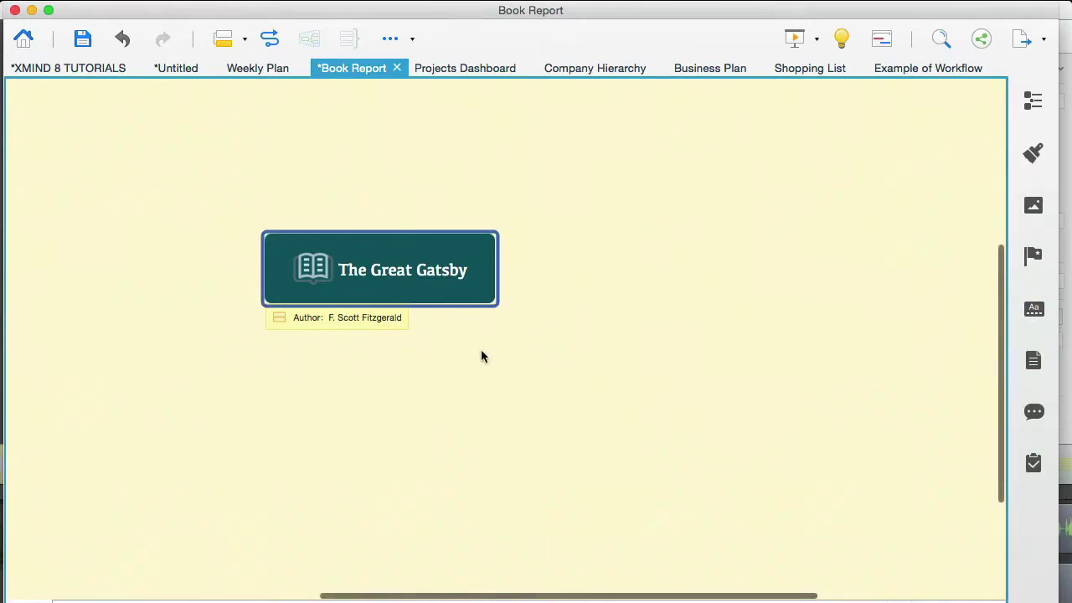
Add a main topic named PLOT to the central topic The Great Gatsby.
click(389, 233)
key(Tab)
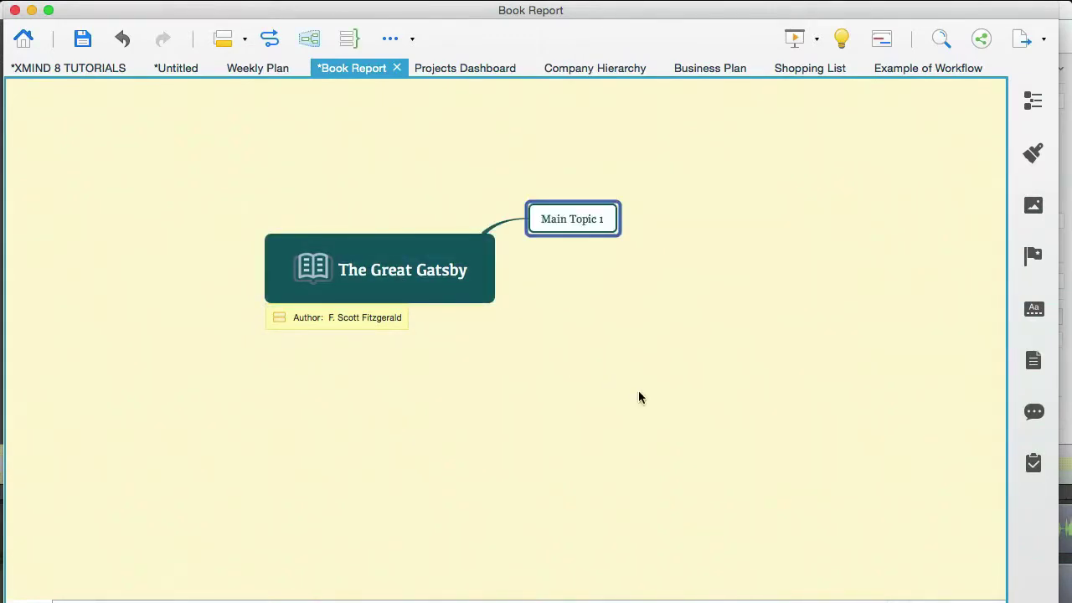
text(PLOT)
key(Return)
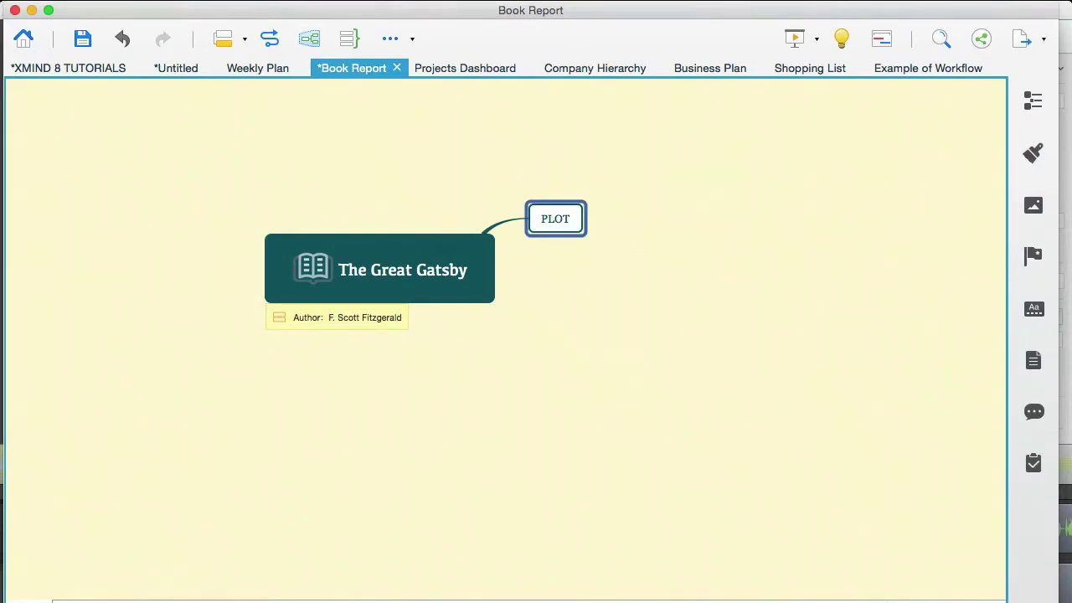
Add three subtopics named dsadlsakda, asdsadad and asdsadad under the PLOT topic.
key(Tab)
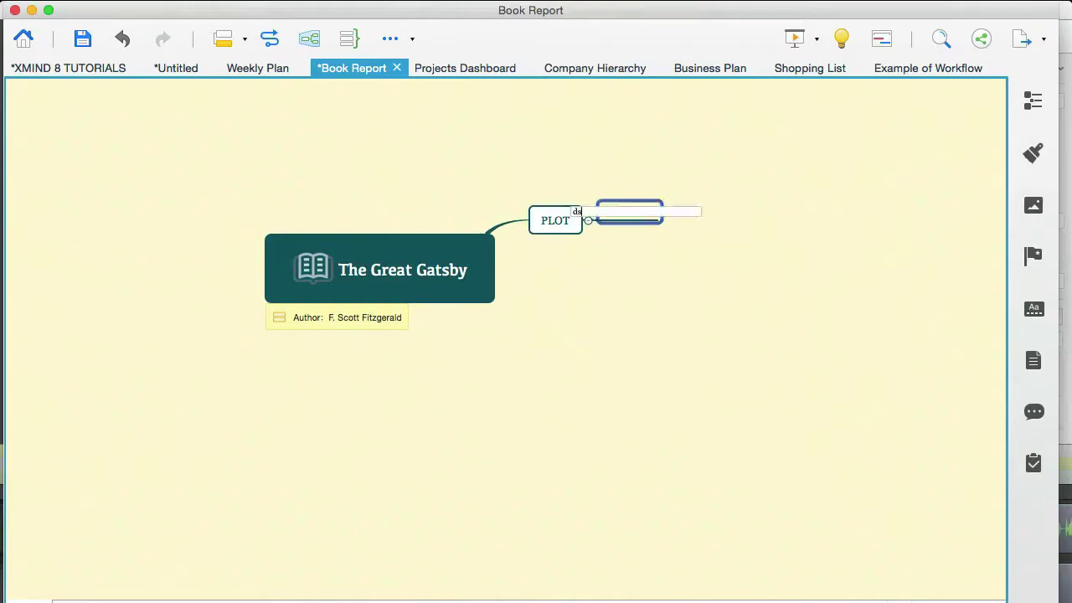
text(dsadlsakda)
key(Return)
text(asdsadad)
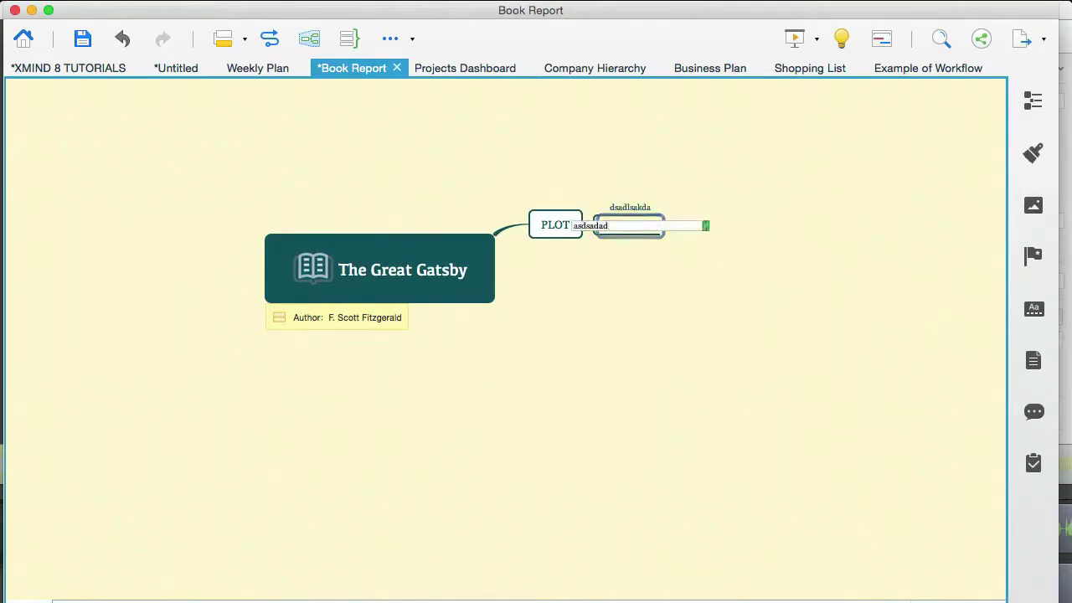
key(Return)
key(Return)
text(asdsadad)
key(Return)
Add three more subtopics named asuhdsahdsa, asdjhasdksahd and hasdkjsahda under PLOT.
key(Return)
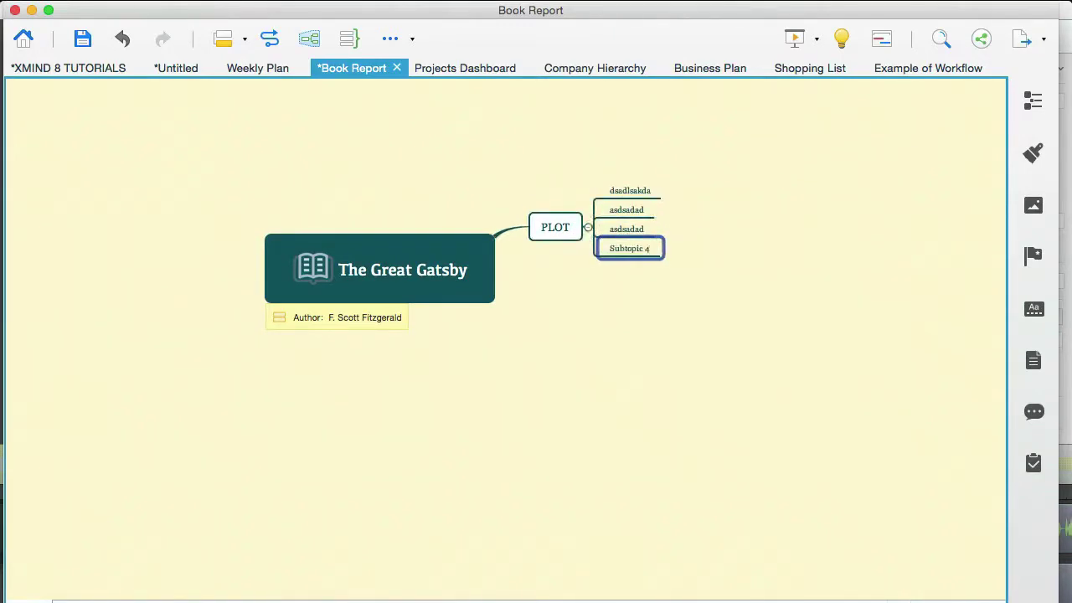
text(asuhdsahdsa)
key(Return)
key(Return)
text(asdjhasdksahd)
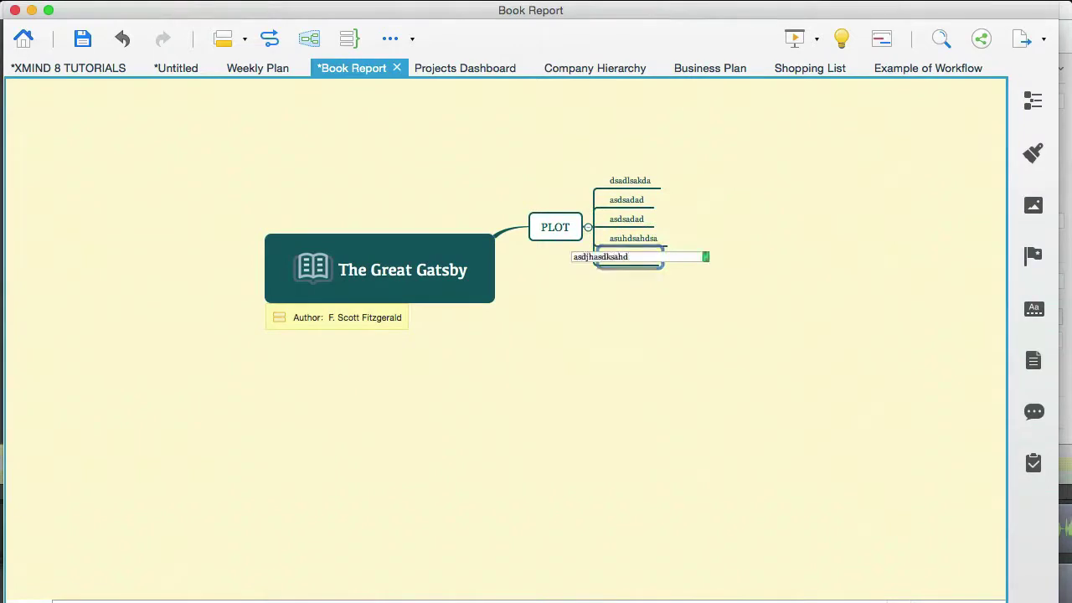
key(Return)
key(Return)
text(hasdkjsahda)
key(Return)
Extend the PLOT branch with the subtopics sadjhsadkjhsad, asdsadksajhd and \asdjahsdkjhasd.
key(Return)
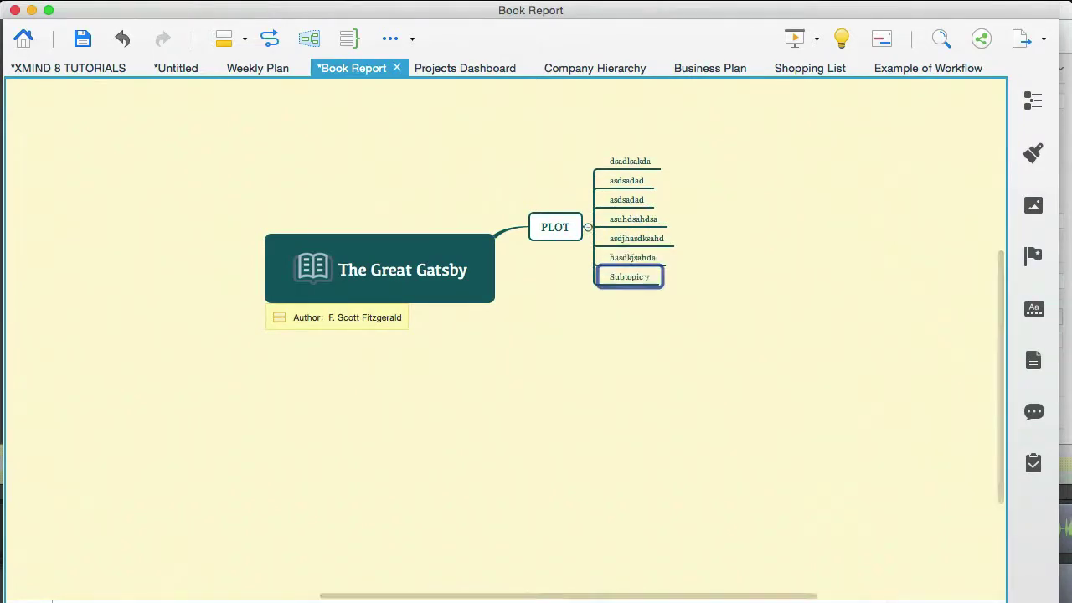
text(sadjhsadkjhsad)
key(Return)
key(Return)
text(asdsadksajhd)
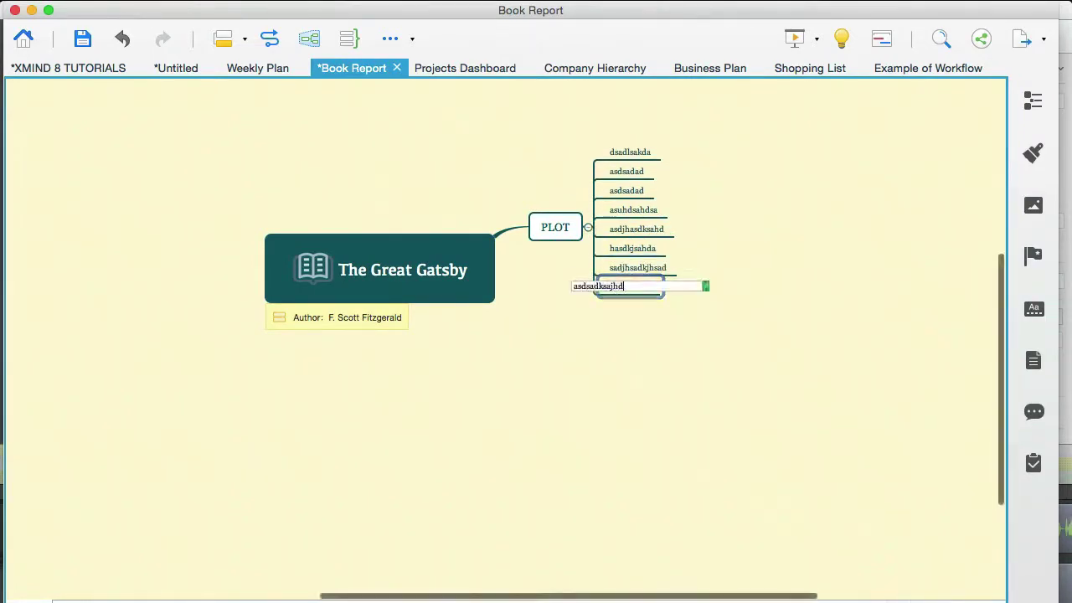
key(Return)
key(Return)
text(\asdjahsdkjhasd)
key(Return)
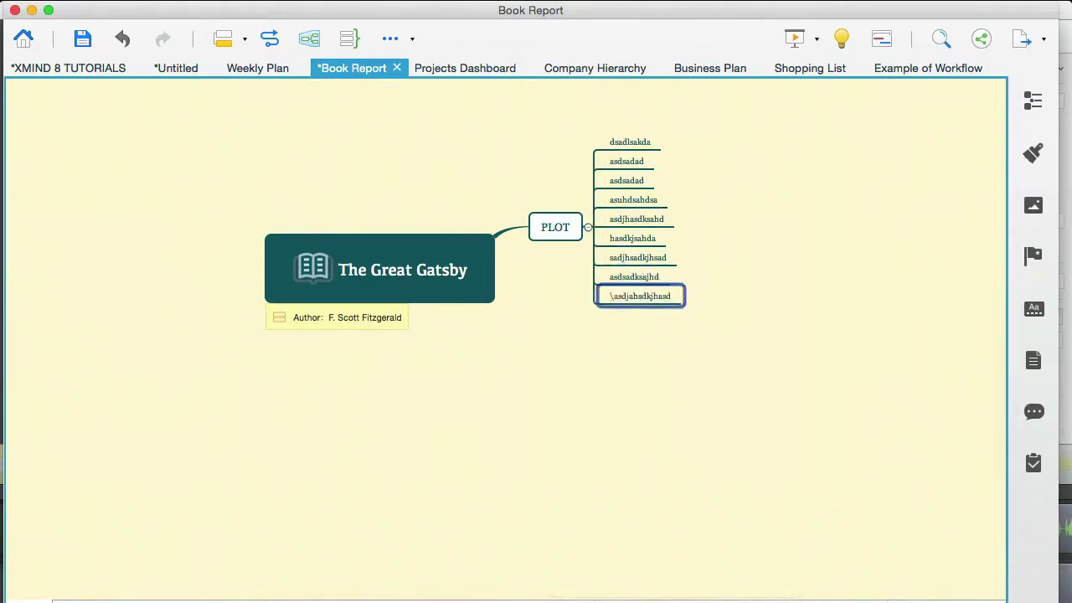
Add a final subtopic named asdadj at the end of the PLOT branch.
key(Return)
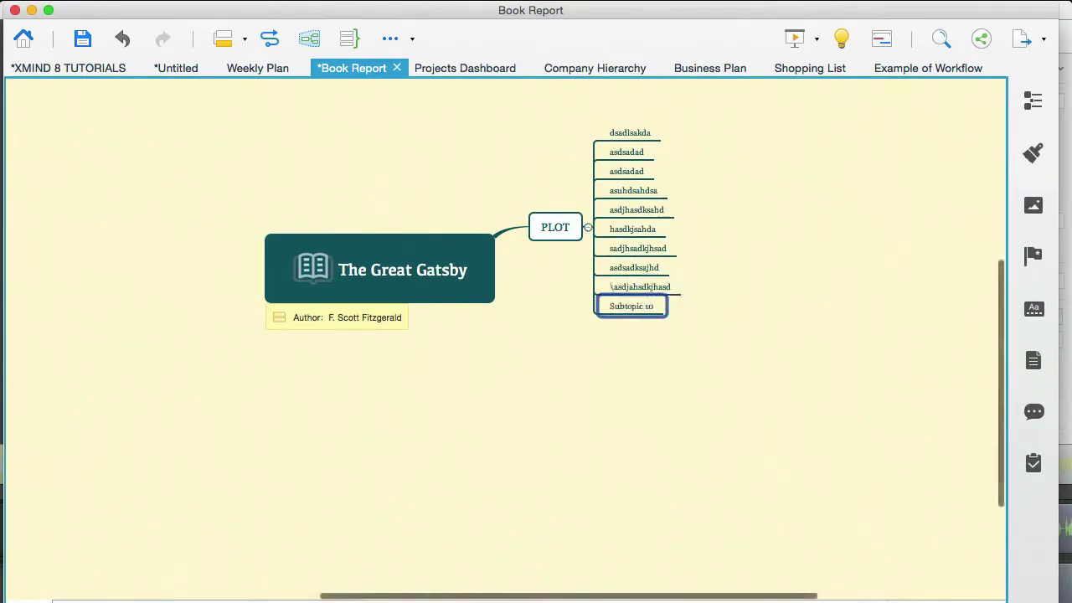
text(asdjsadkjsad)
key(Return)
text(asdadj)
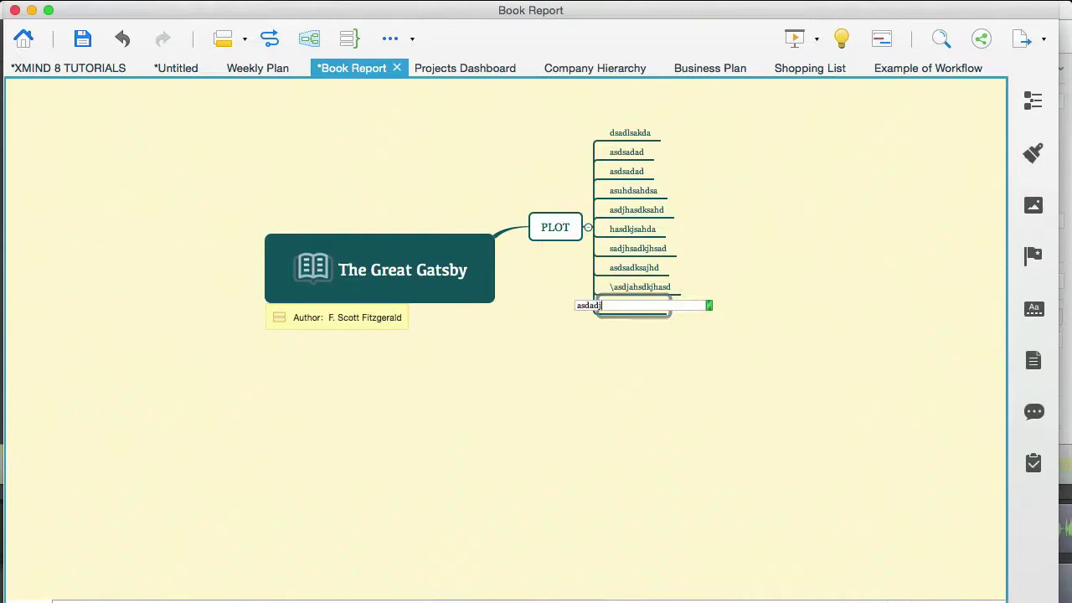
key(Return)
Add three main topics named CHAP 1, CHAP 2 and CHAP 3 to the central topic after PLOT.
key(Left)
key(Return)
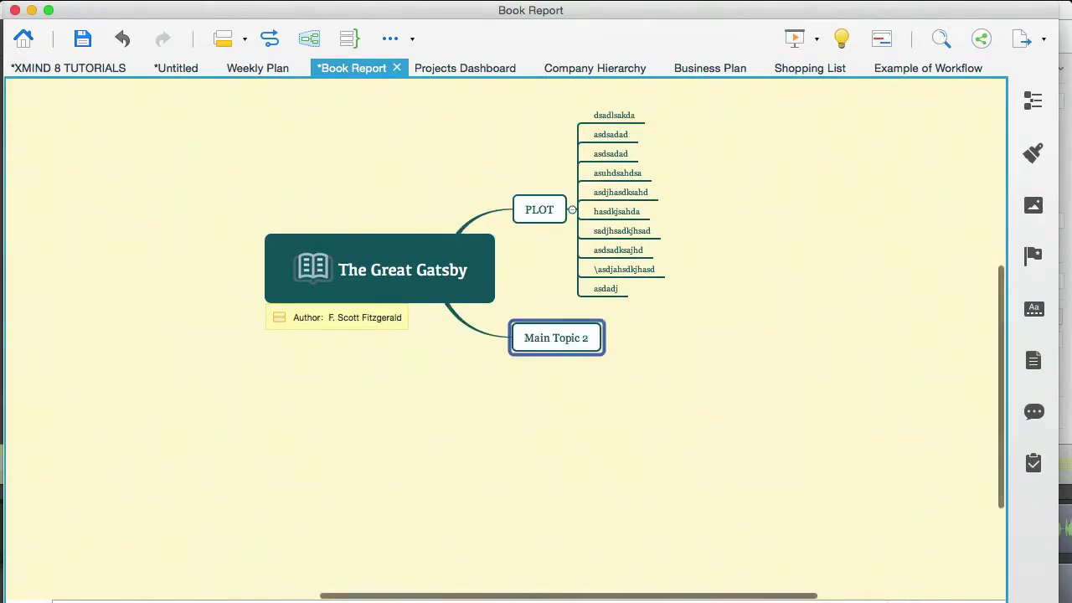
text(CHAP)
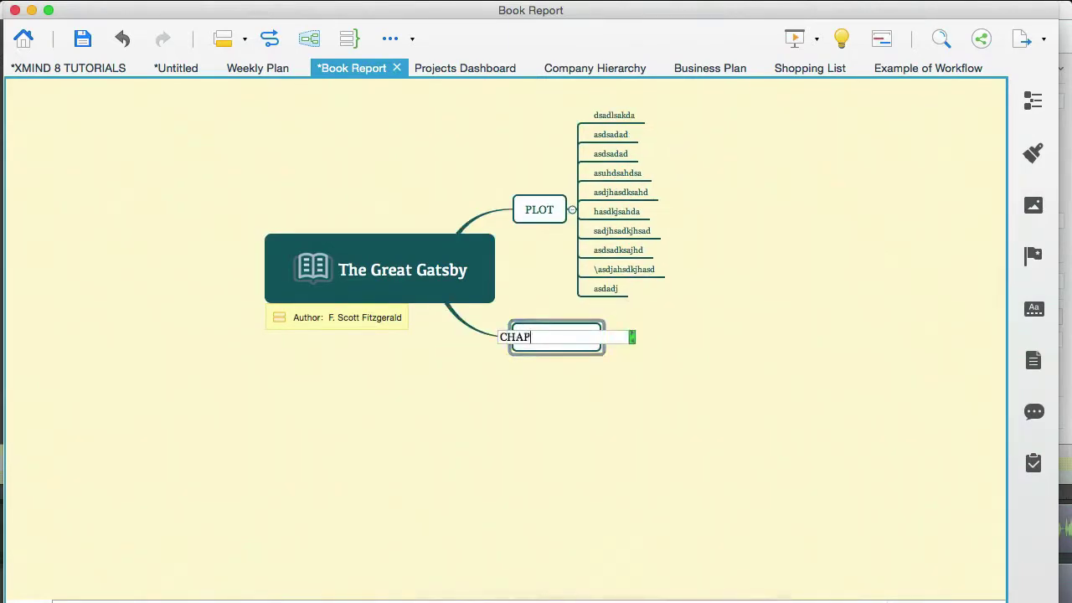
text( 1)
key(Return)
key(Return)
text(CHAP 2)
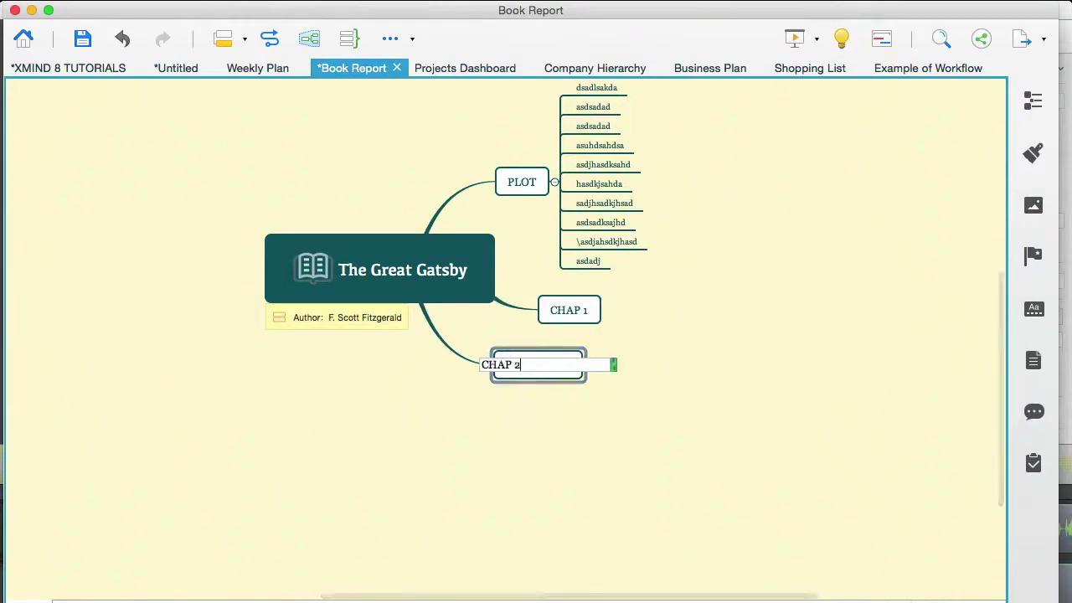
key(Return)
key(Return)
text(CHAP)
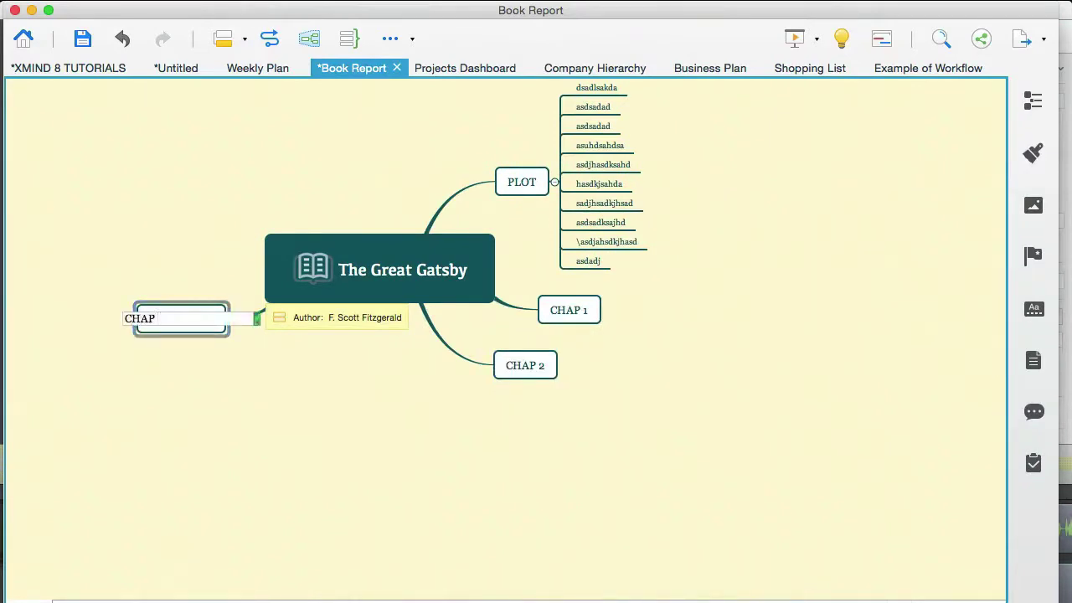
text( 3)
key(Return)
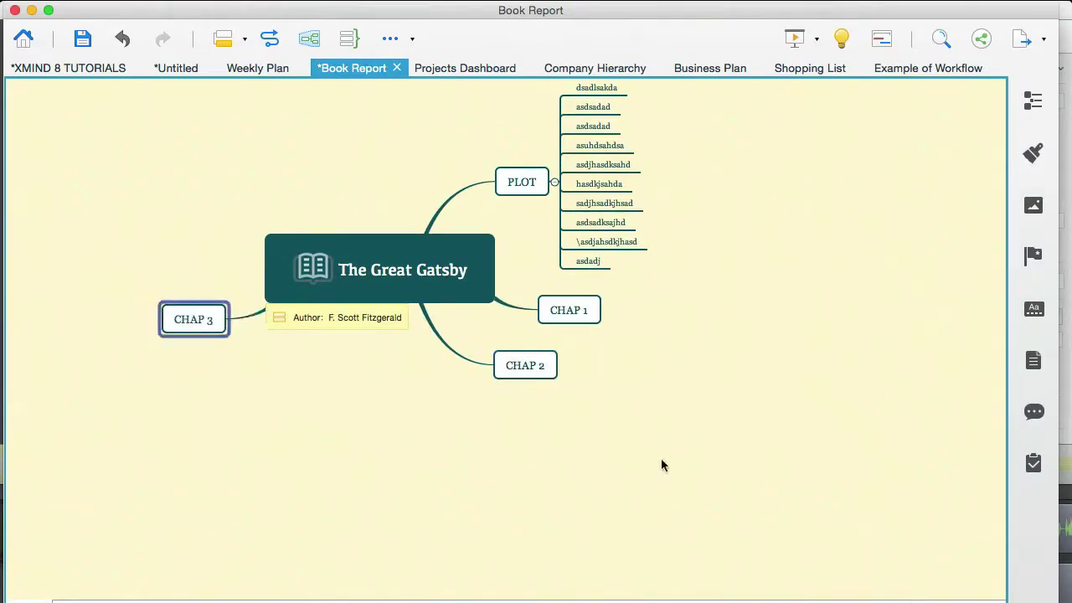
Change the structure of the central topic The Great Gatsby to Logic Chart (Right).
click(388, 279)
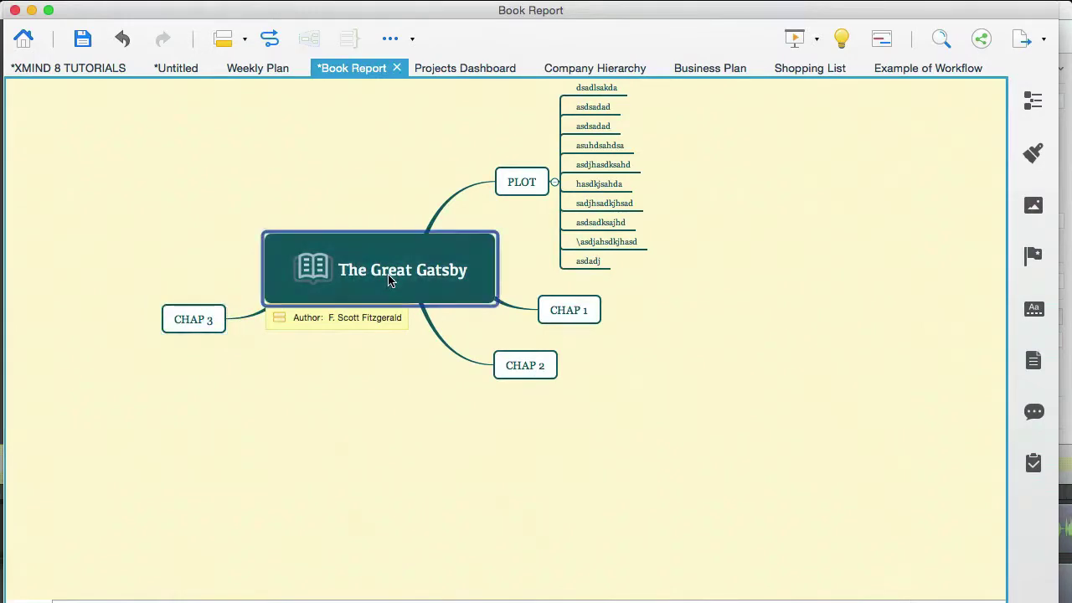
right_click(400, 282)
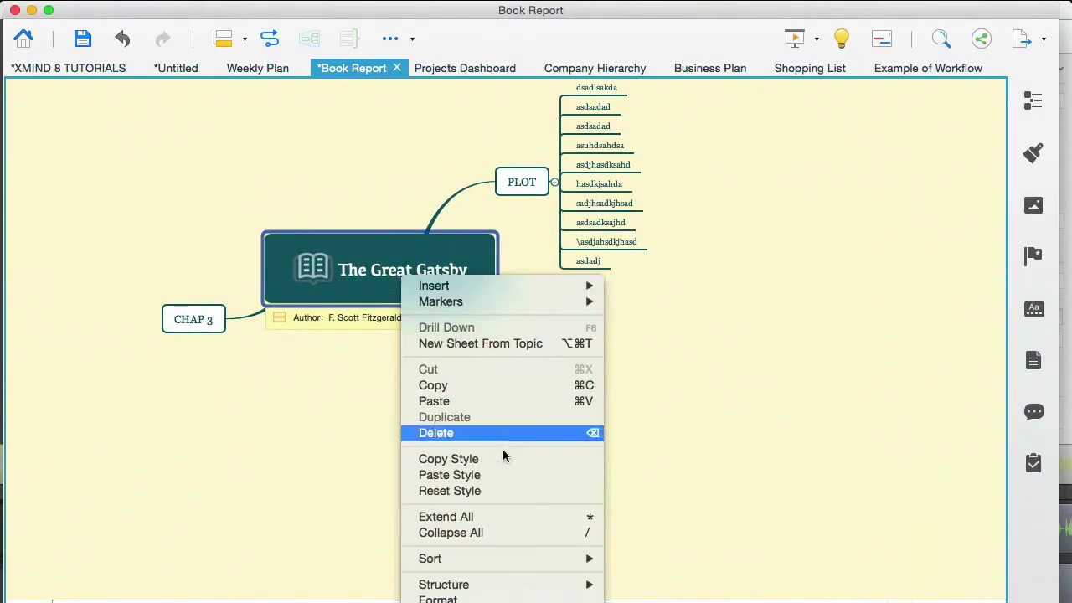
mouse_move(508, 586)
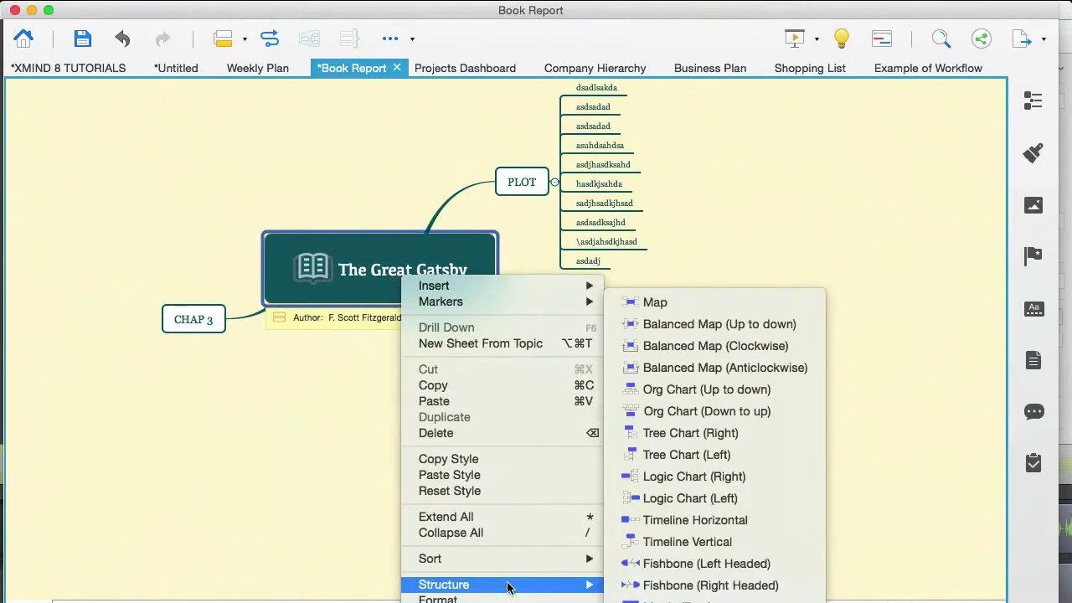
click(693, 476)
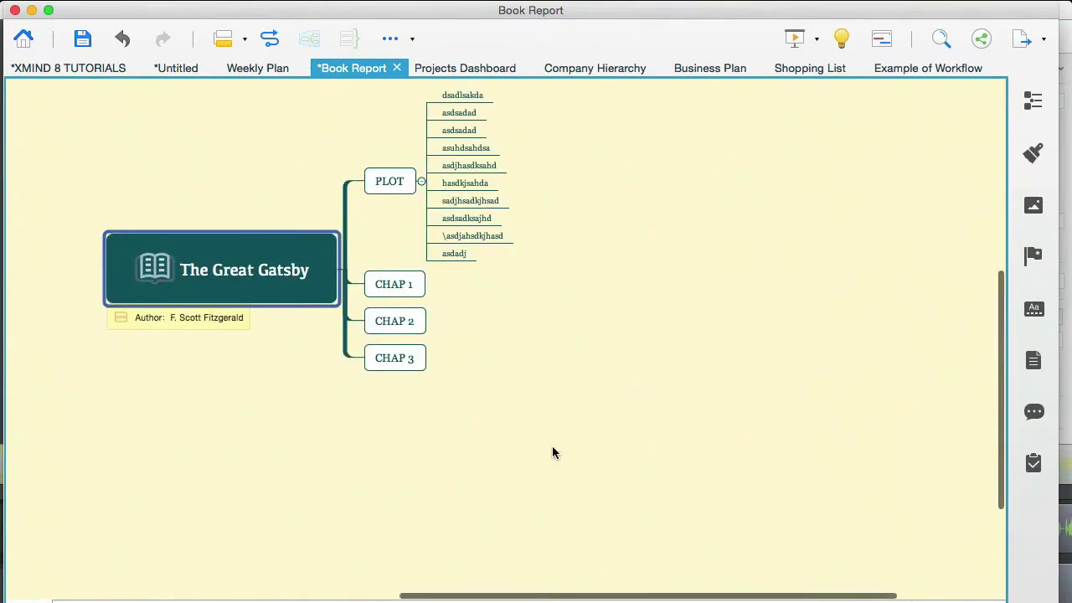
Move dsadlsakda and asuhdsahdsa from PLOT to CHAP 1, asdsadksajhd and sadjhsadkjhsad to CHAP 2, and \asdjahsdkjhasd and asdjhasdksahd to CHAP 3.
scroll(577, 307, up, 2)
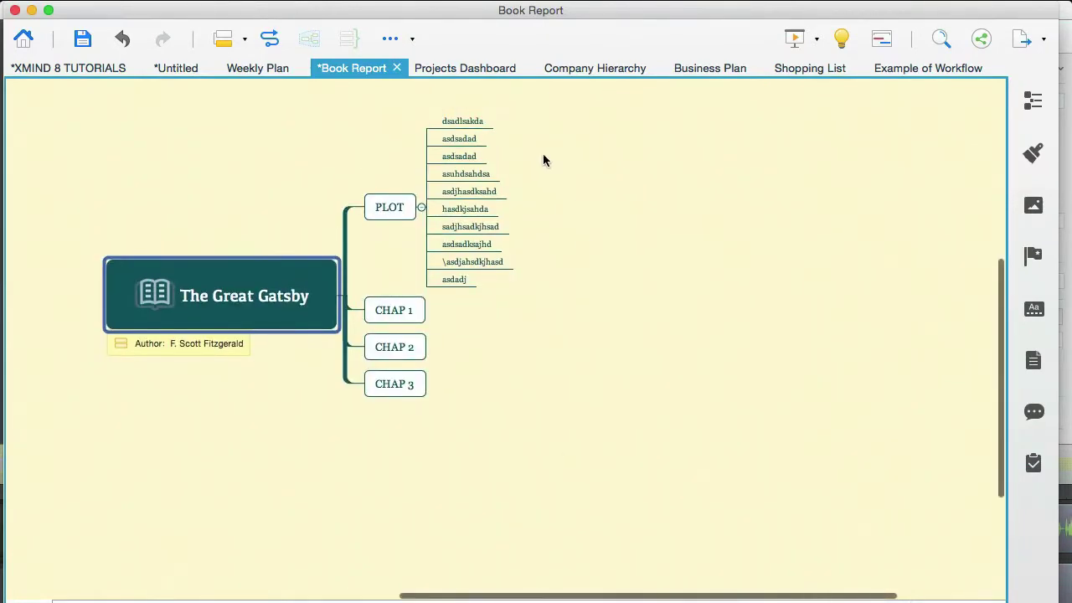
drag(455, 122, 506, 298)
click(473, 170)
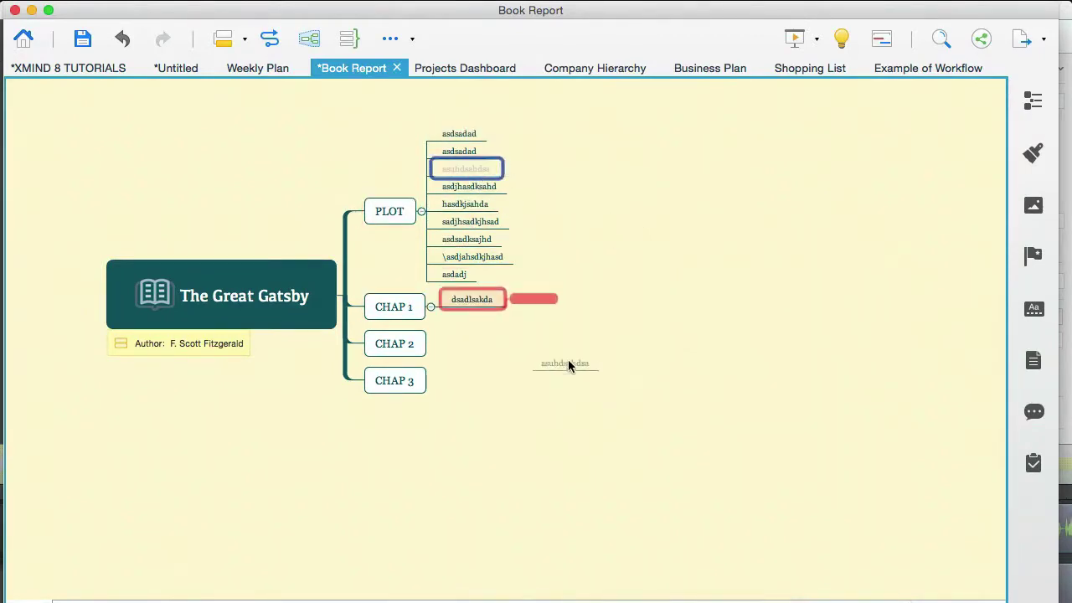
drag(567, 359, 472, 312)
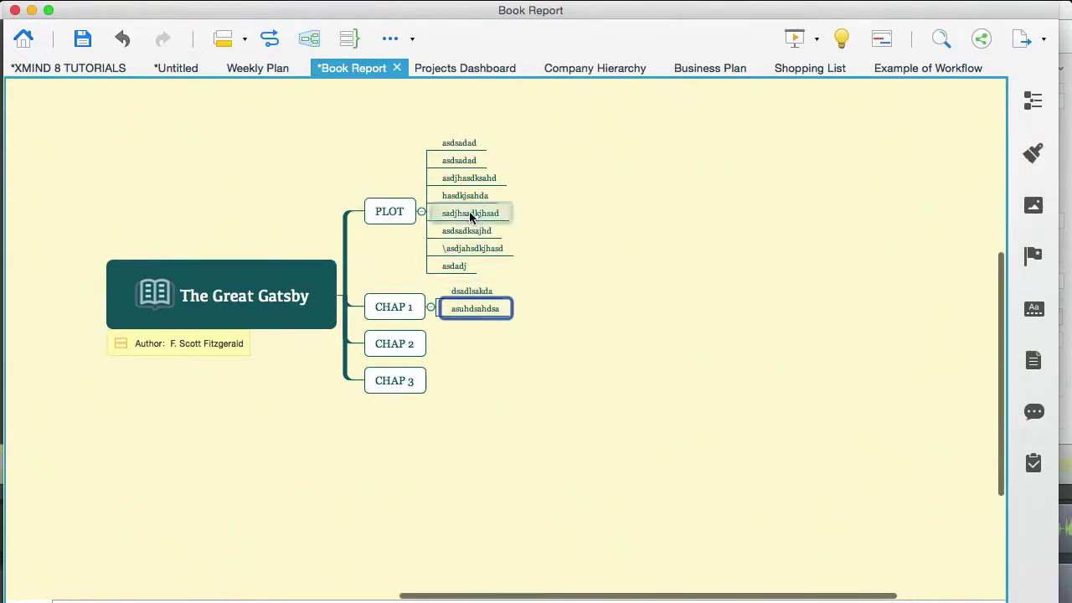
drag(470, 217, 477, 392)
drag(469, 211, 516, 381)
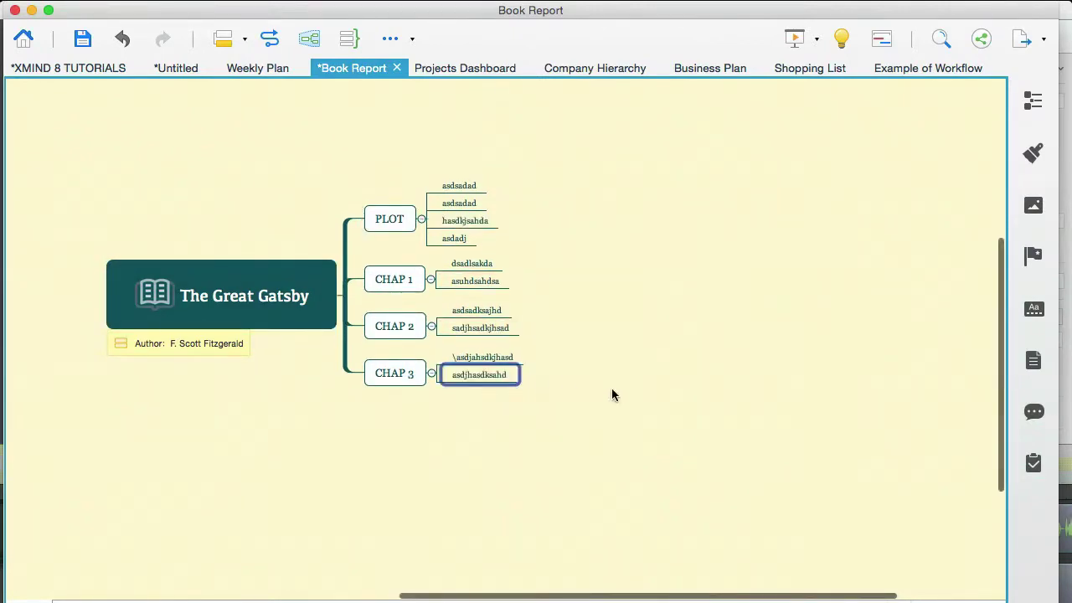
Add the subtopics asdashdas, asdasdas and asdahdas\ under dsadlsakda in the CHAP 1 branch.
click(476, 264)
key(Tab)
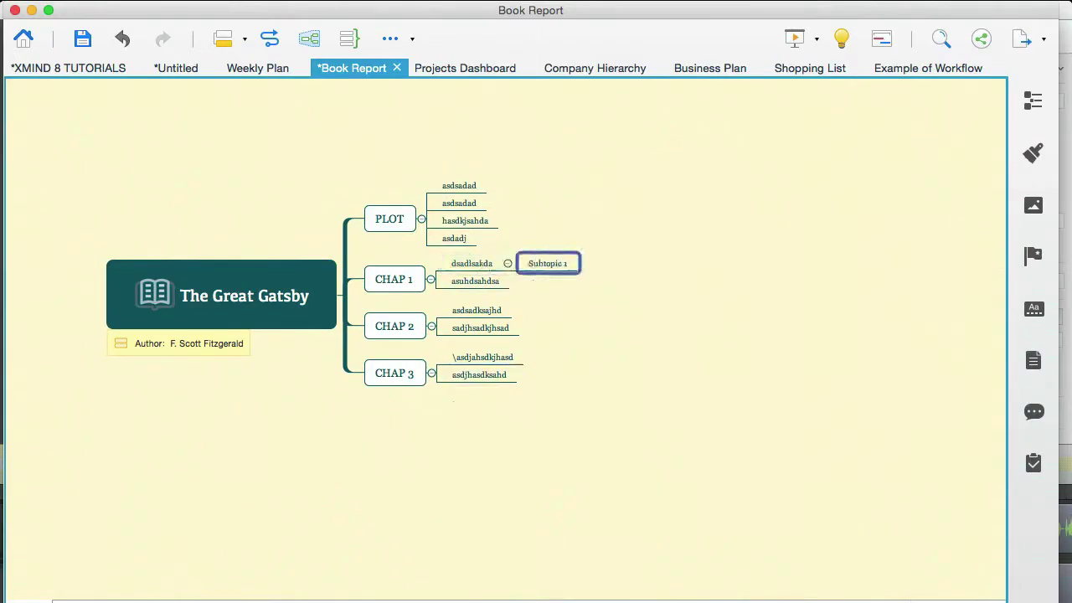
text(asdashdas)
key(Return)
text(asdasdas)
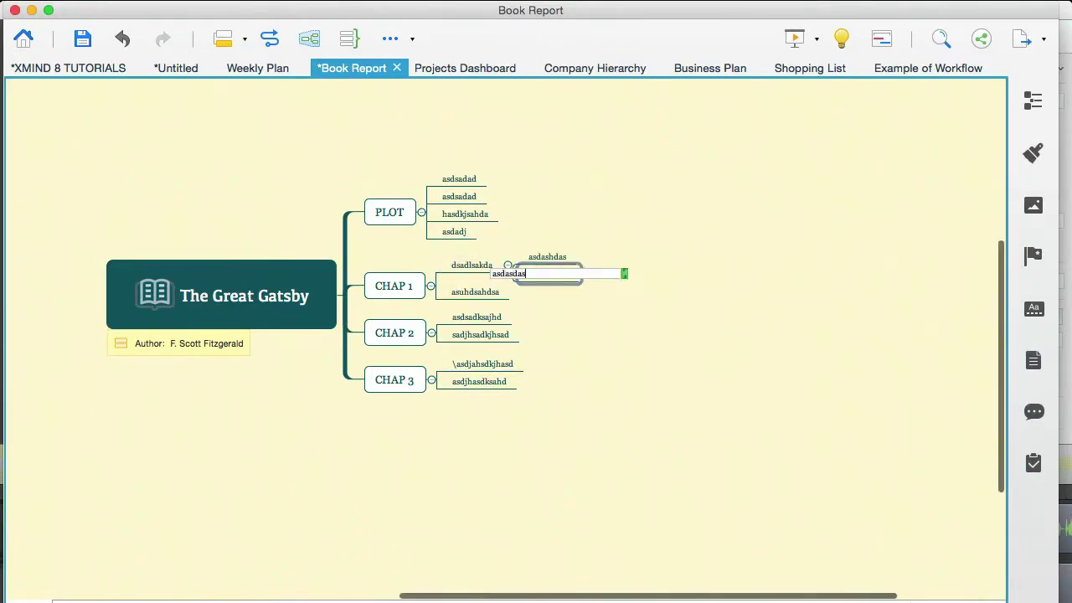
key(Return)
text(asdahdas)
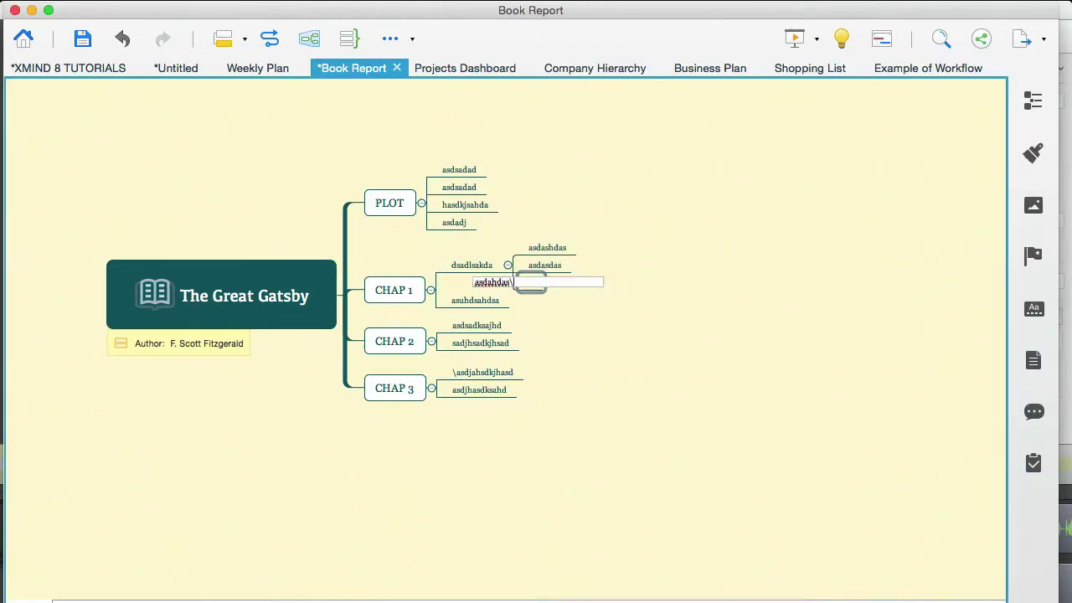
text(\)
key(Return)
Add the subtopics adahsdas and asdsads under asuhdsahdsa in the CHAP 1 branch.
key(Left)
key(Down)
key(Tab)
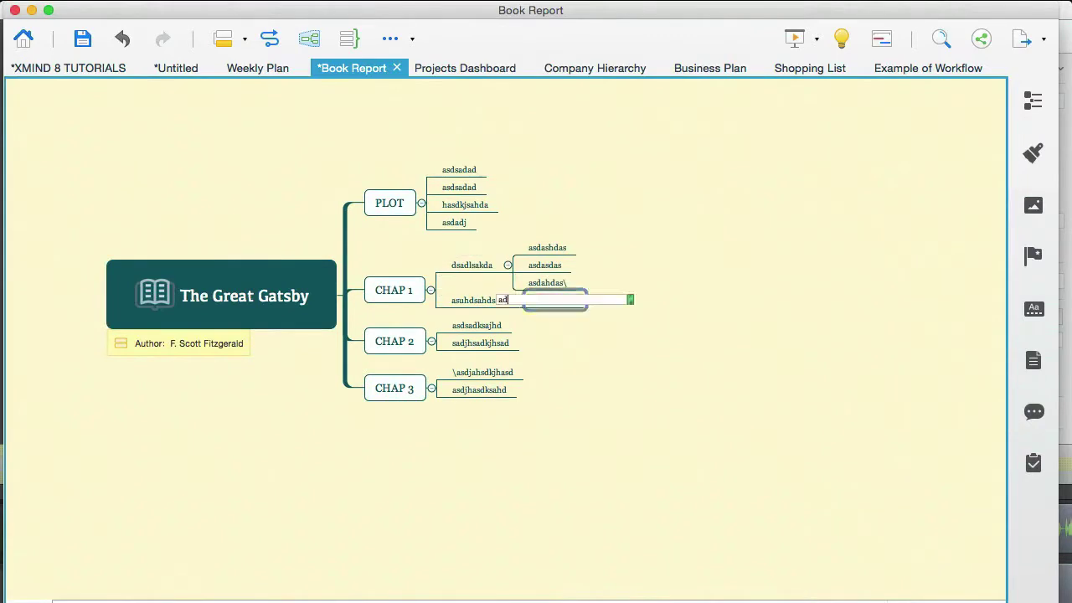
text(adahsdas)
key(Return)
text(asdsads)
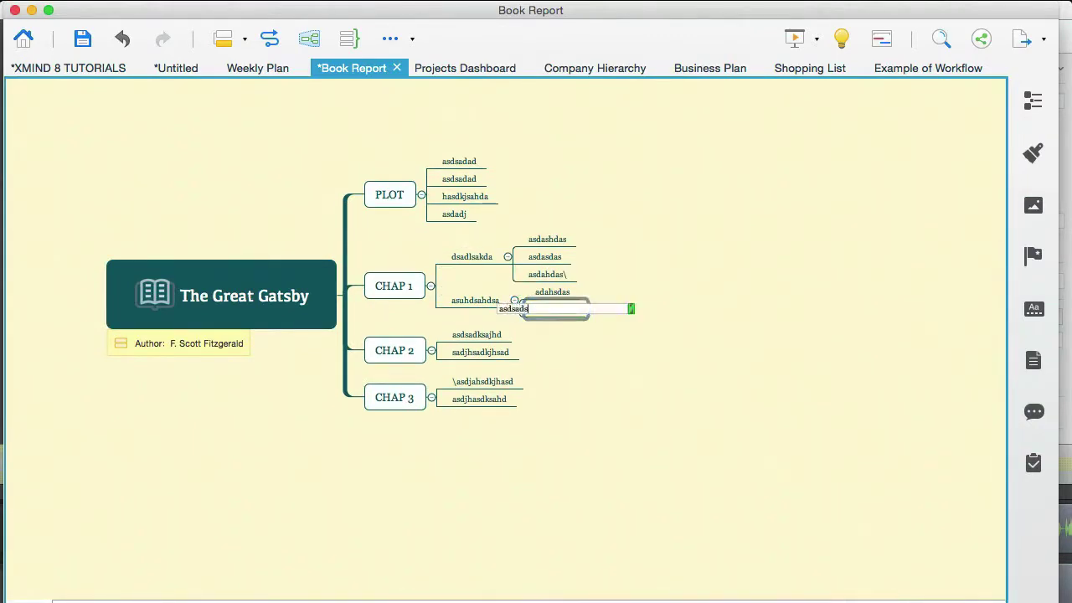
key(Return)
click(626, 466)
scroll(626, 472, left, 2)
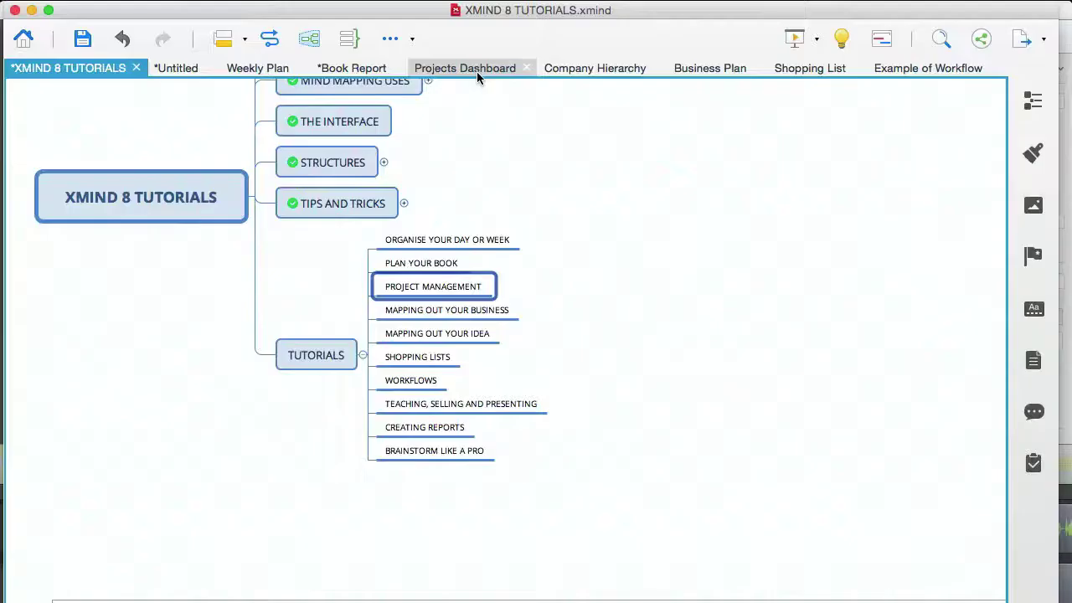
Open the Projects Dashboard map and examine its table of projects, objectives, progress and next actions.
click(478, 67)
scroll(541, 333, down, 3)
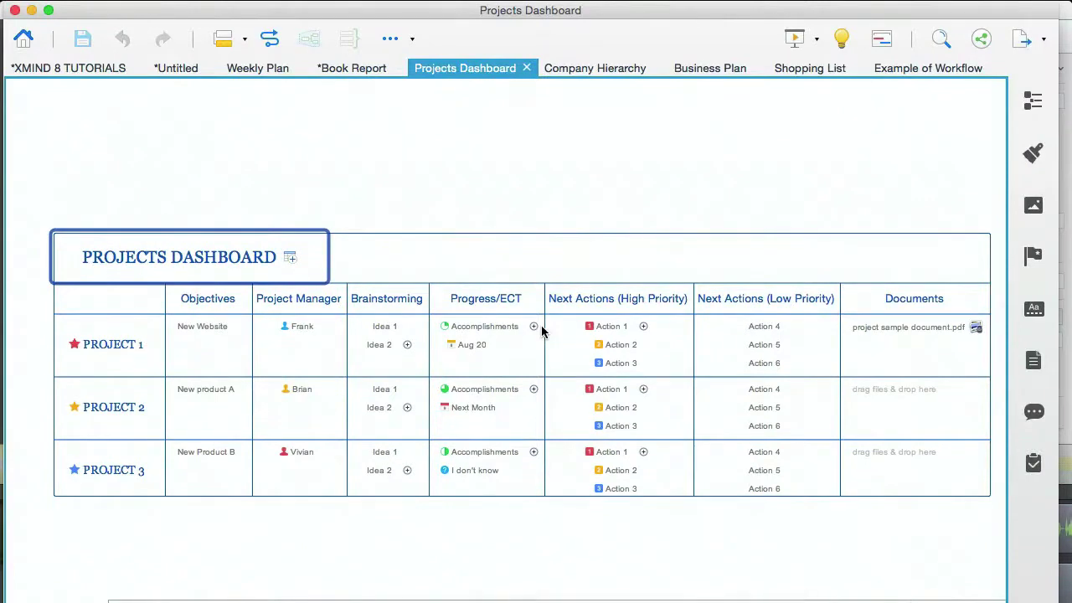
scroll(541, 333, down, 2)
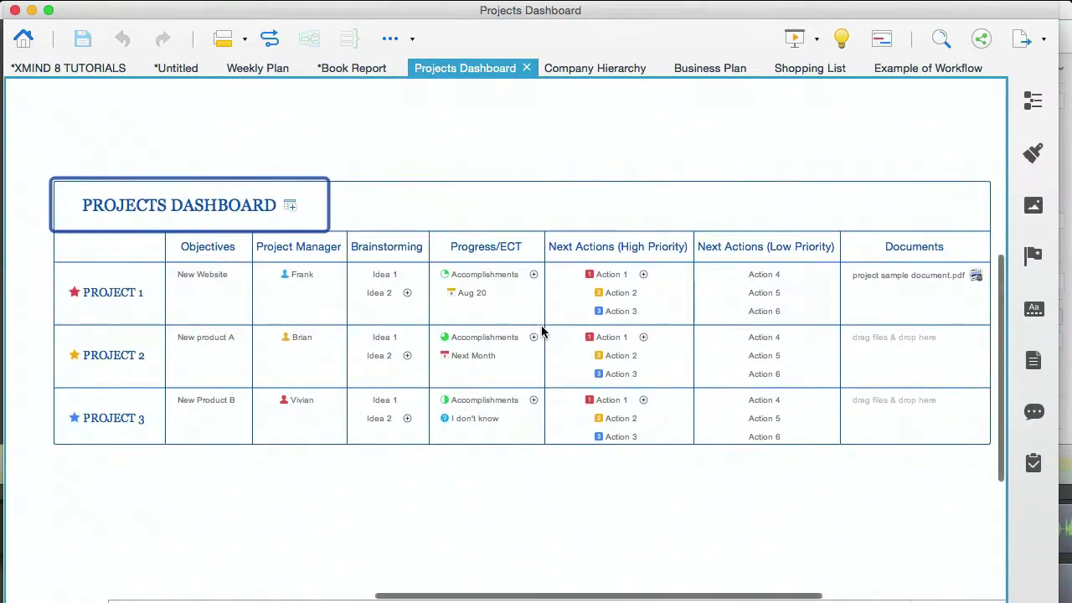
click(139, 302)
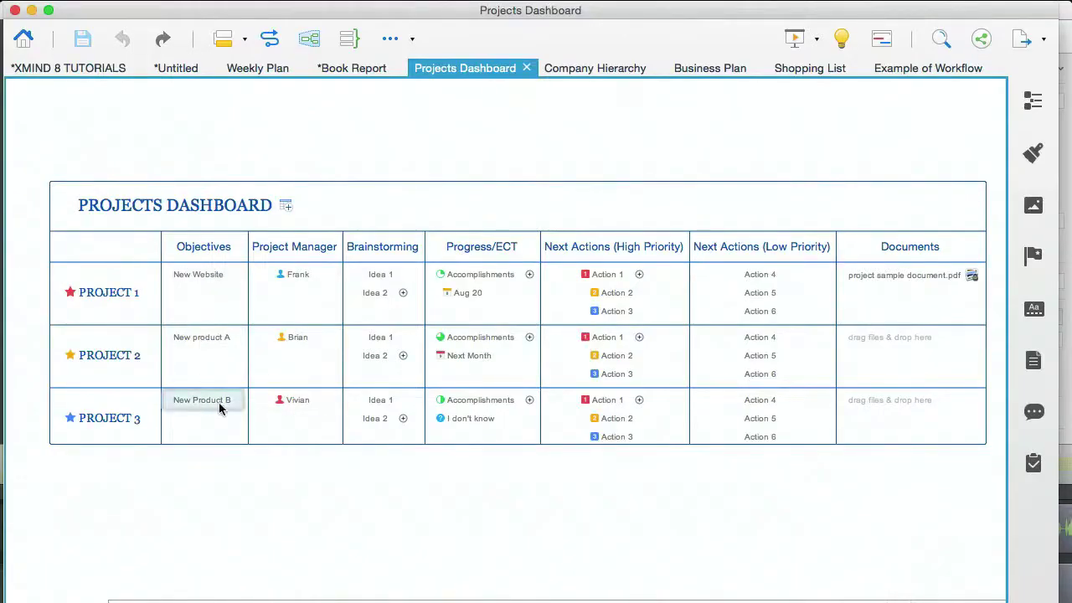
Expand Accomplishments and the high-priority Action 1 of PROJECT 1 and Action 1 of PROJECT 3 to examine their subtopics, and select PROJECT 1's Action 1a.
click(530, 275)
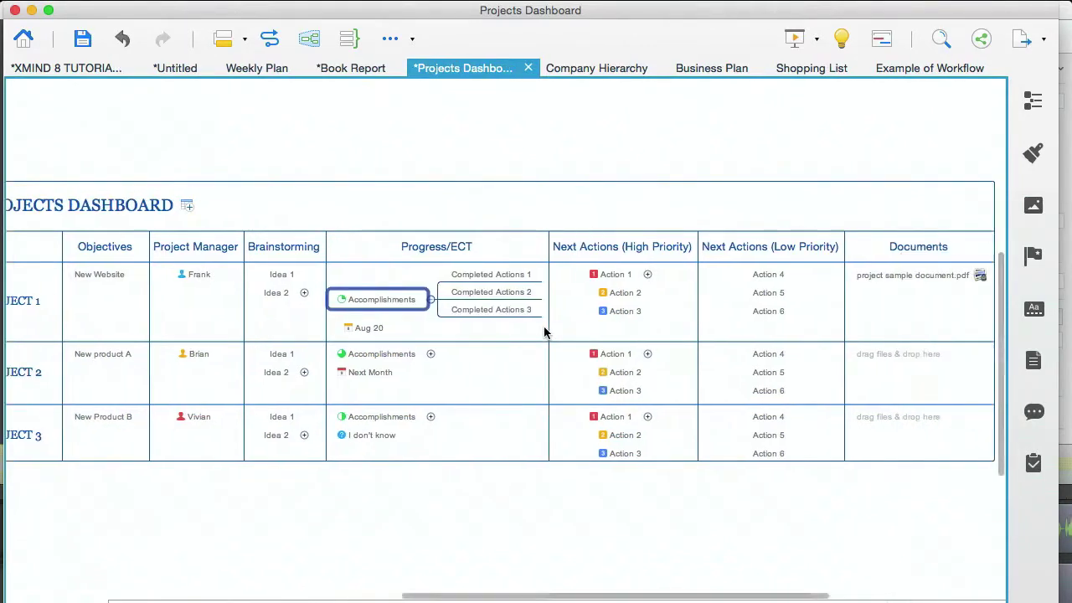
click(647, 275)
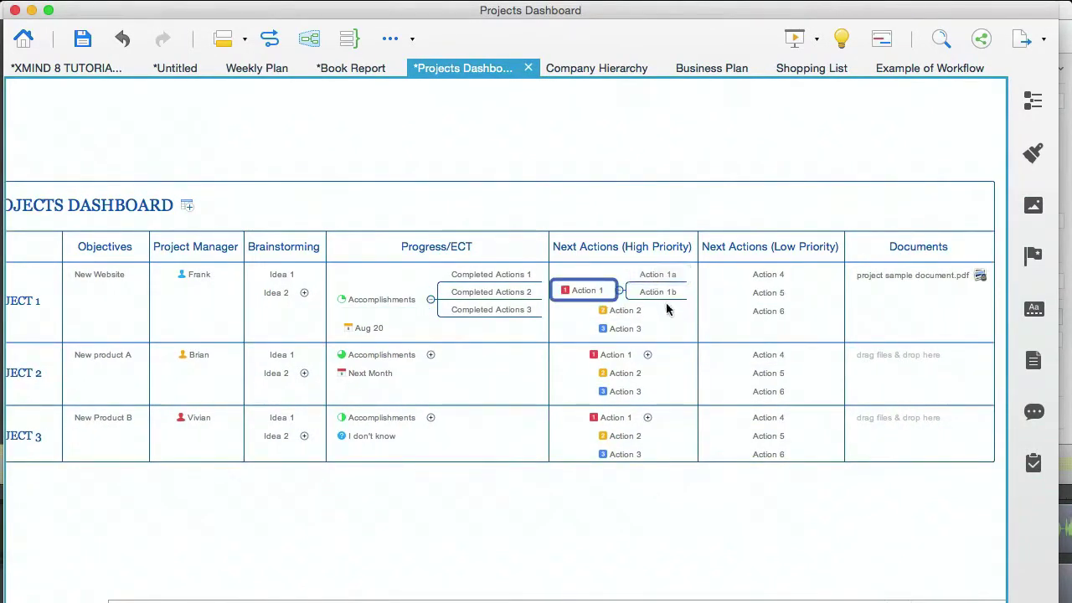
click(647, 418)
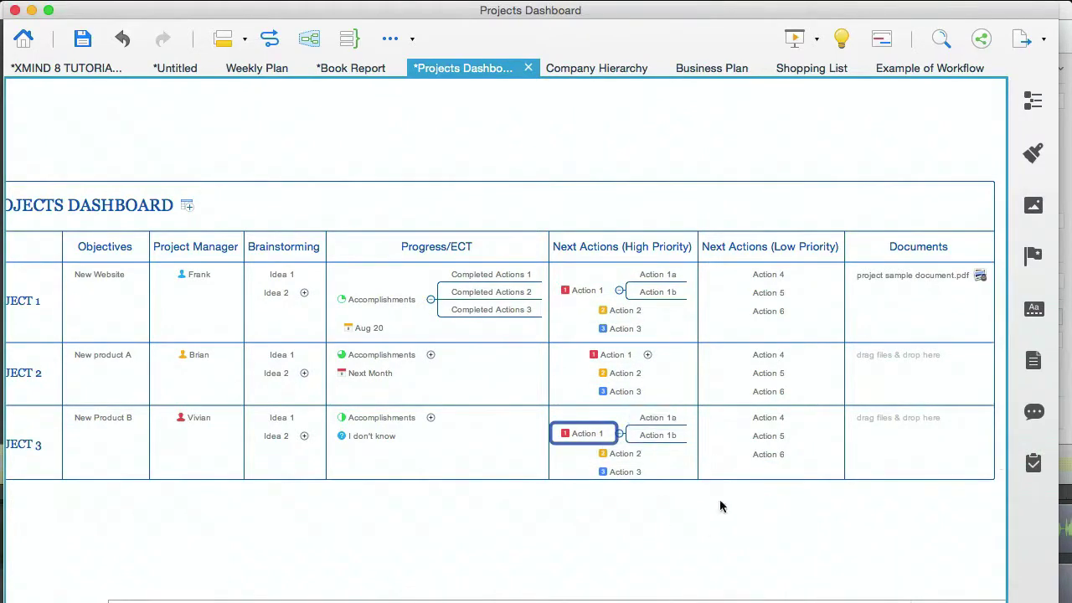
click(654, 276)
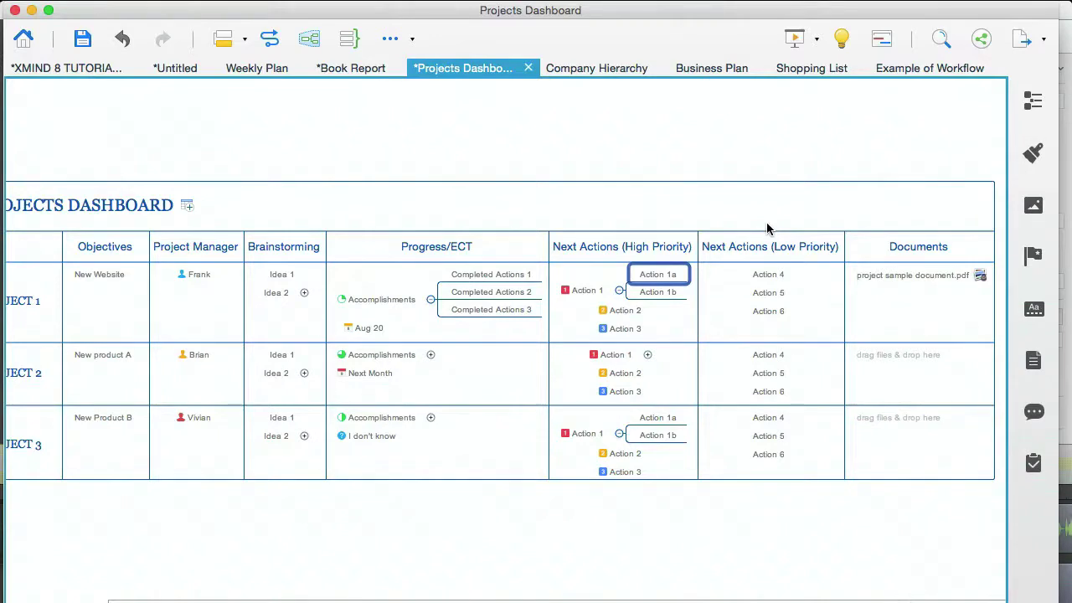
Select MAPPING OUT YOUR BUSINESS in the XMIND 8 TUTORIALS map and open the Company Hierarchy map.
scroll(718, 280, left, 5)
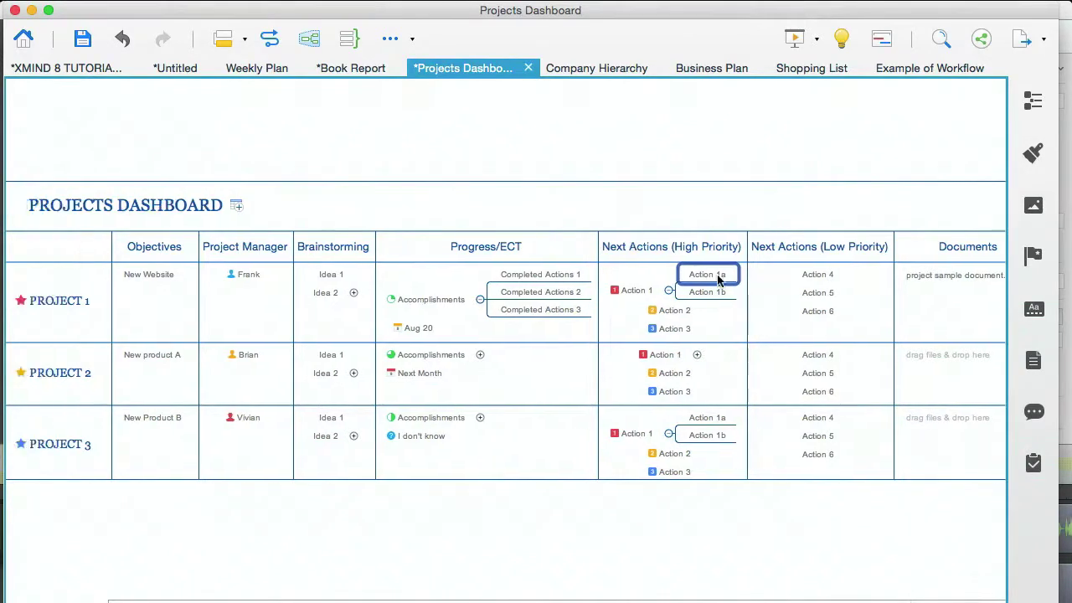
click(63, 70)
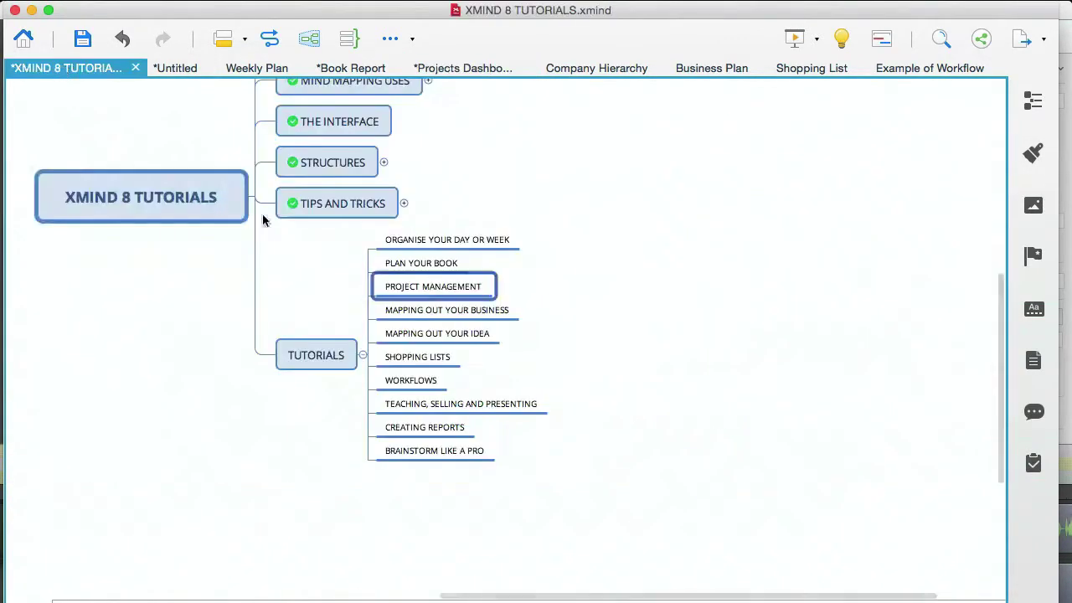
click(419, 311)
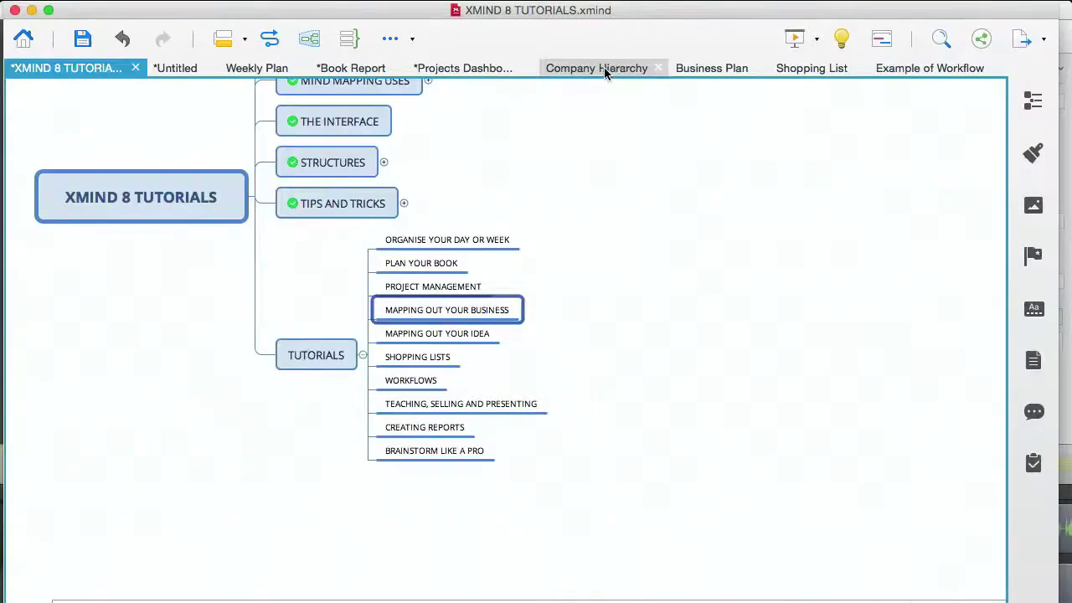
click(603, 69)
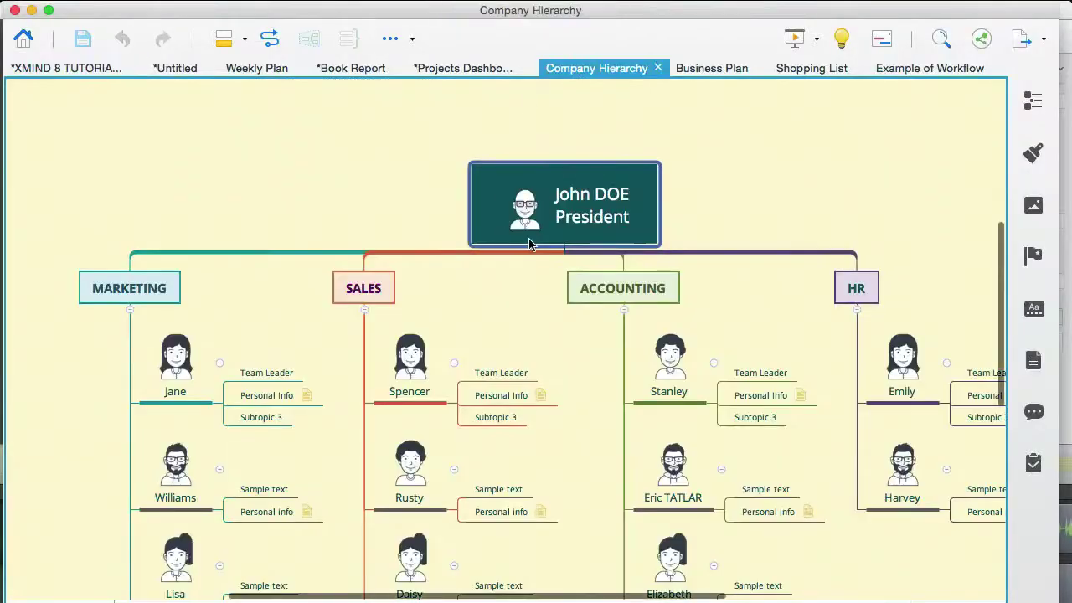
Examine the Company Hierarchy map from the president through the MARKETING, SALES, ACCOUNTING and HR departments to their team members.
scroll(476, 289, down, 2)
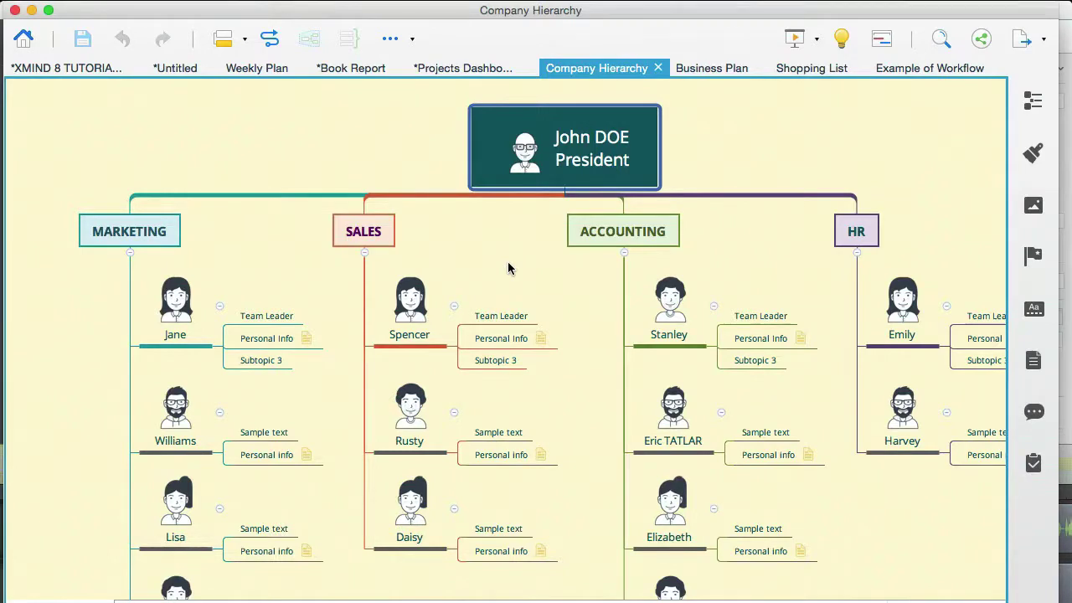
click(410, 298)
drag(477, 260, 477, 254)
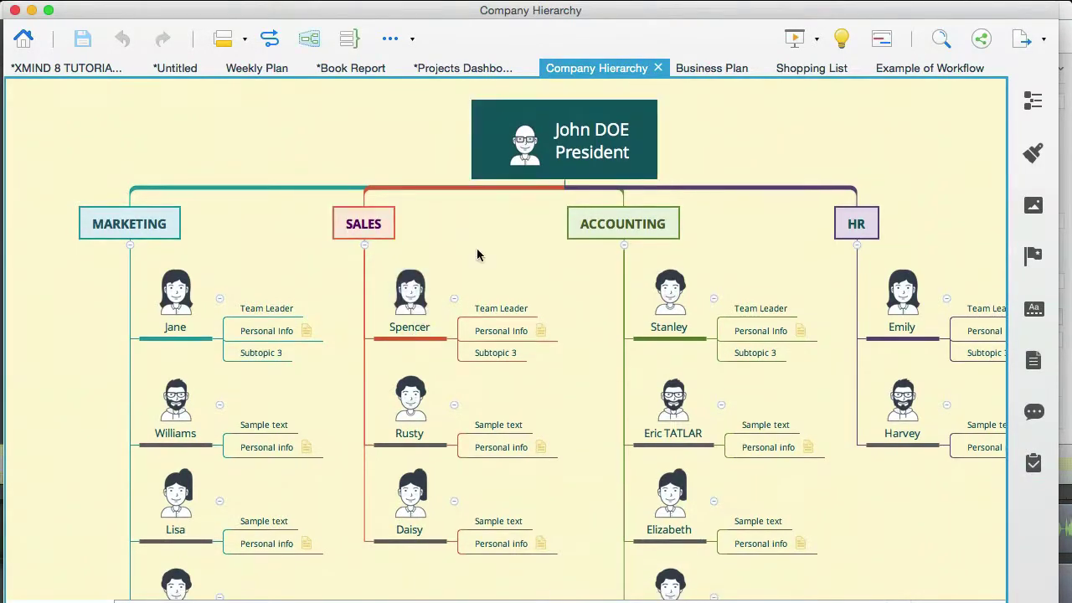
click(564, 147)
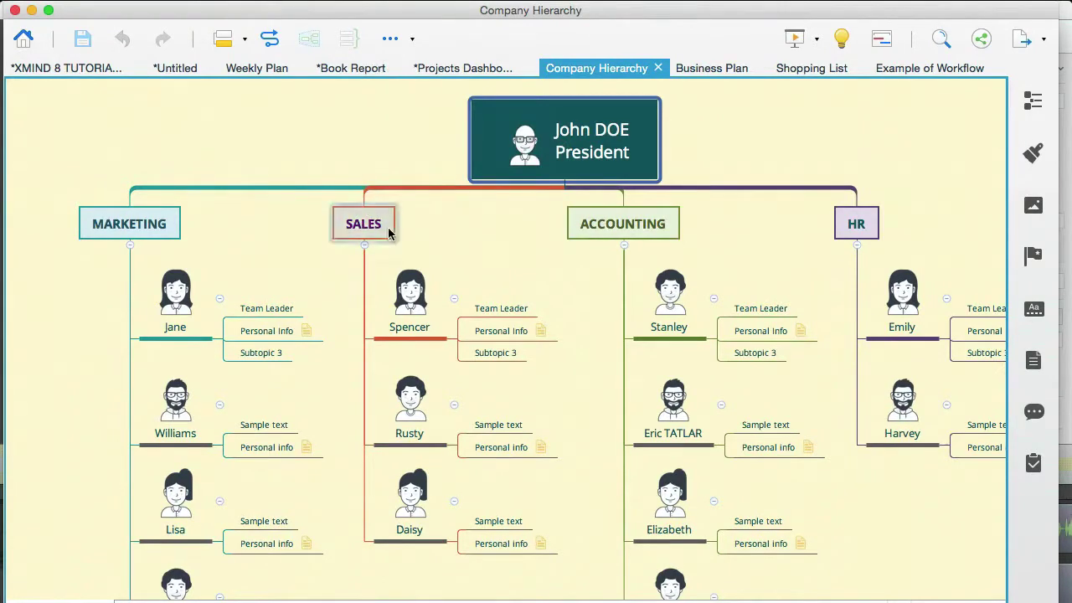
click(122, 214)
click(361, 224)
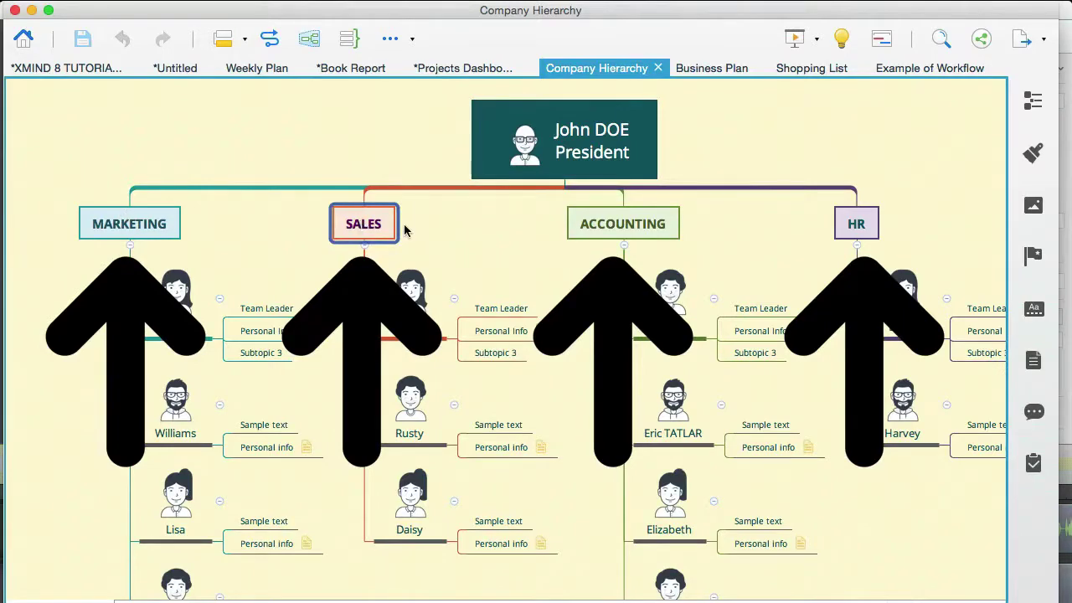
scroll(564, 363, down, 2)
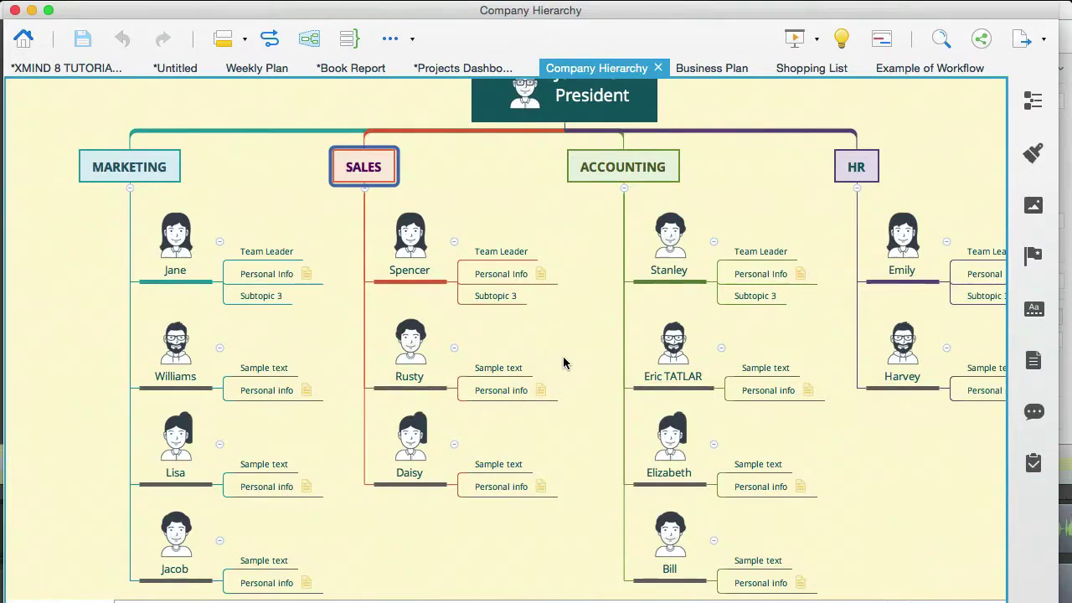
scroll(563, 362, right, 2)
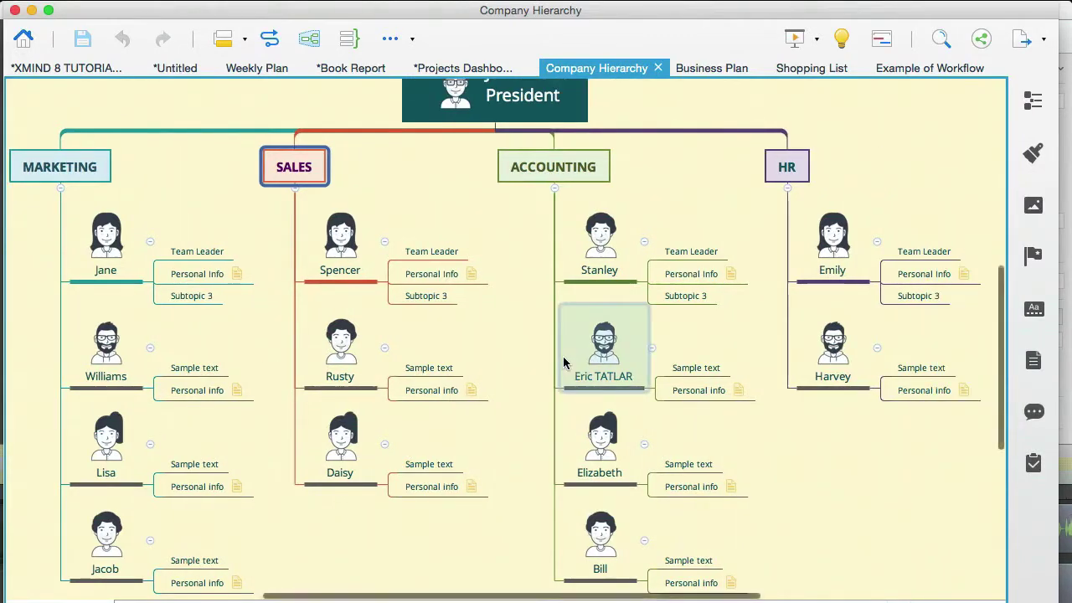
Select MAPPING OUT YOUR IDEA in the XMIND 8 TUTORIALS map and open the Business Plan map.
click(120, 73)
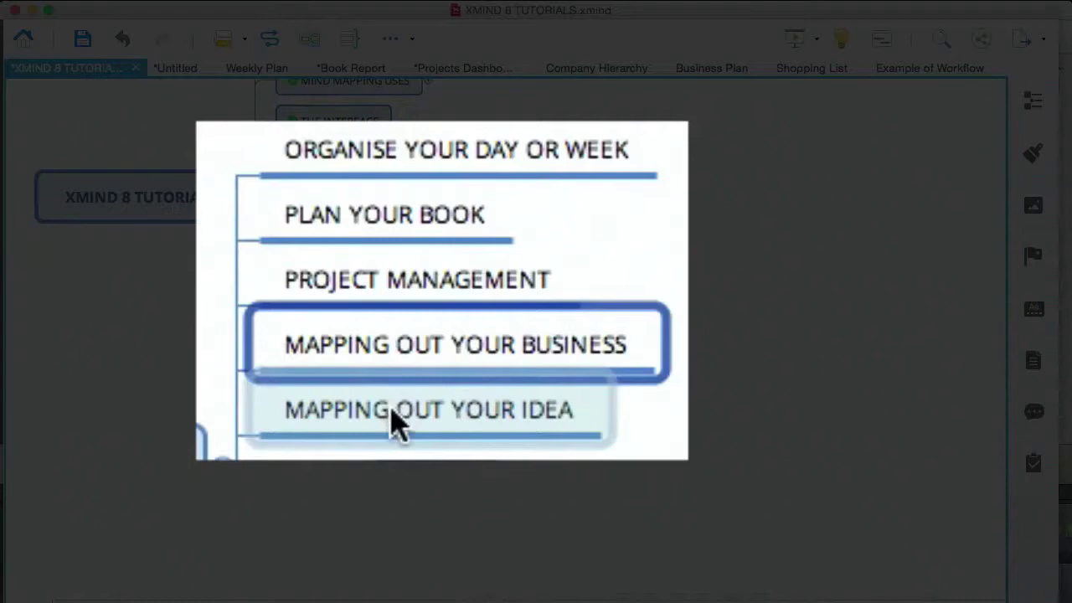
click(398, 419)
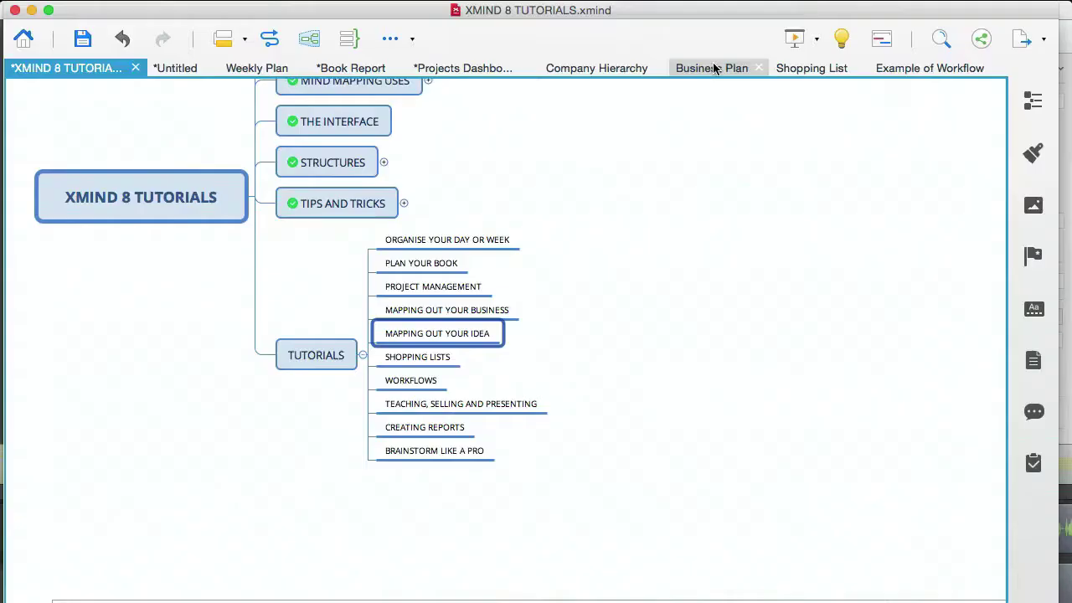
click(712, 68)
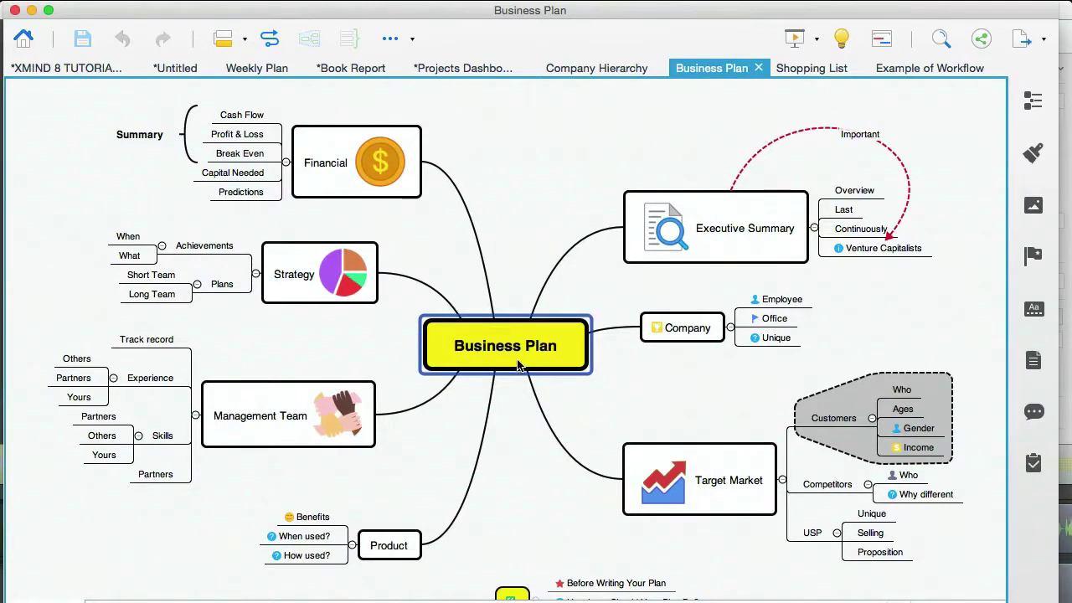
Examine the Business Plan map's Important relationship, the Customers boundary, the Executive Summary image and the summary on the Financial branch.
click(787, 138)
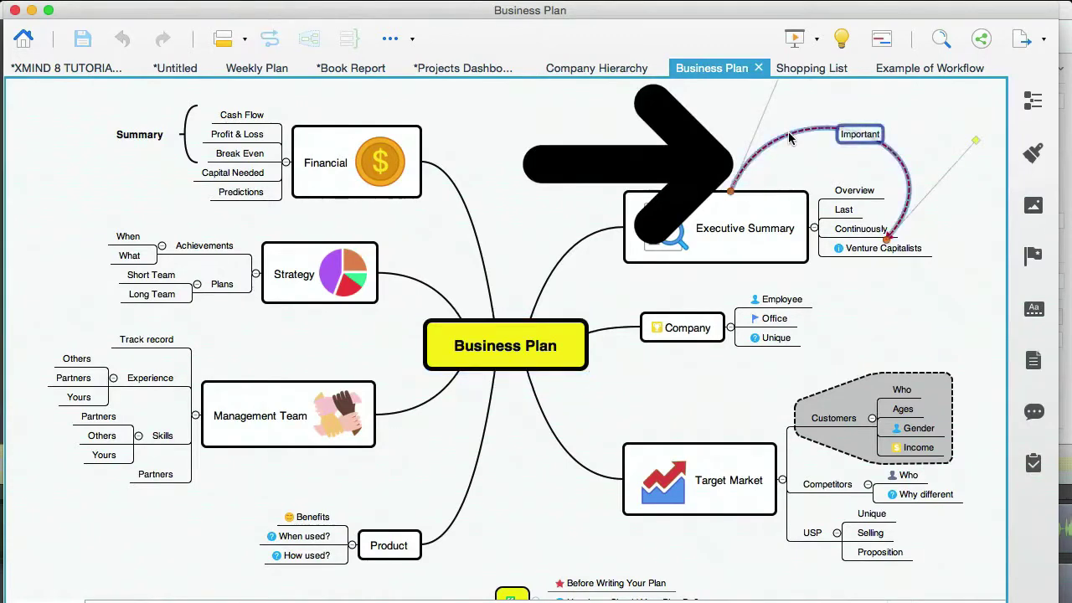
scroll(687, 133, up, 2)
click(670, 130)
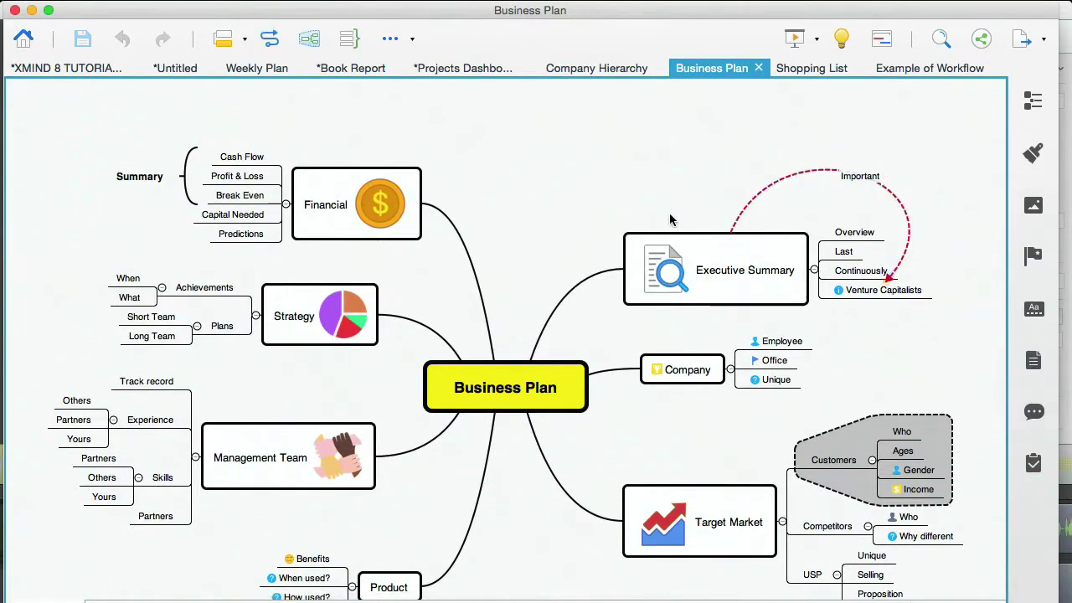
scroll(567, 200, down, 1)
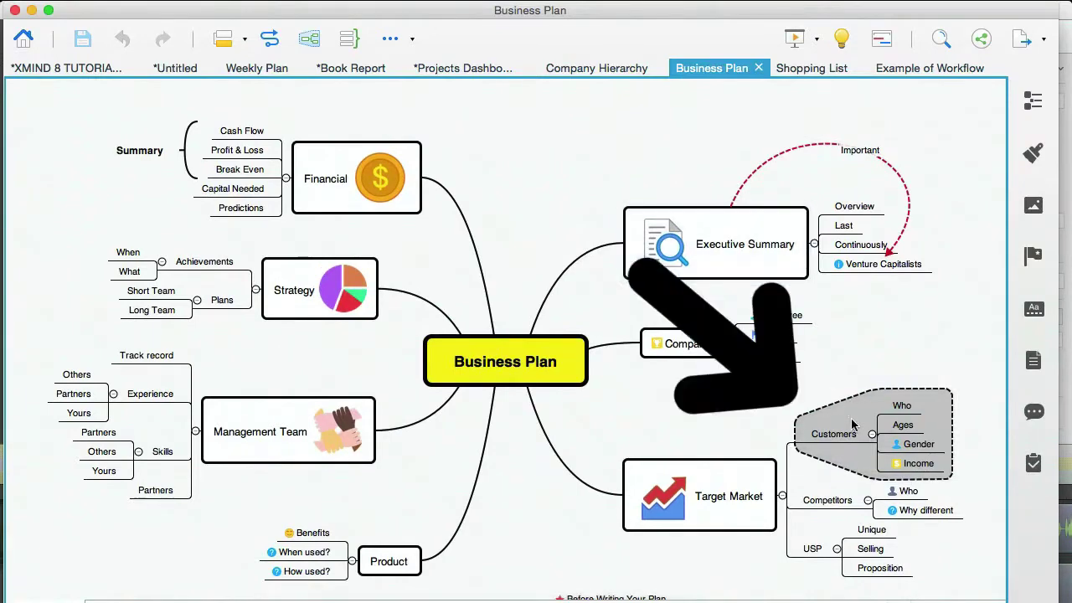
scroll(863, 283, down, 6)
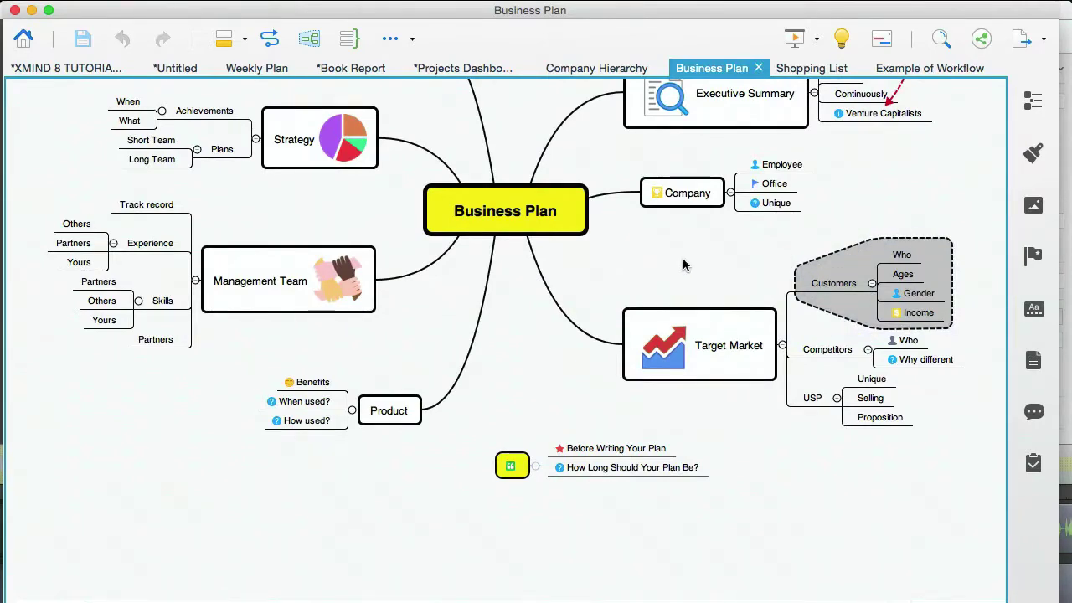
scroll(637, 335, up, 5)
click(656, 235)
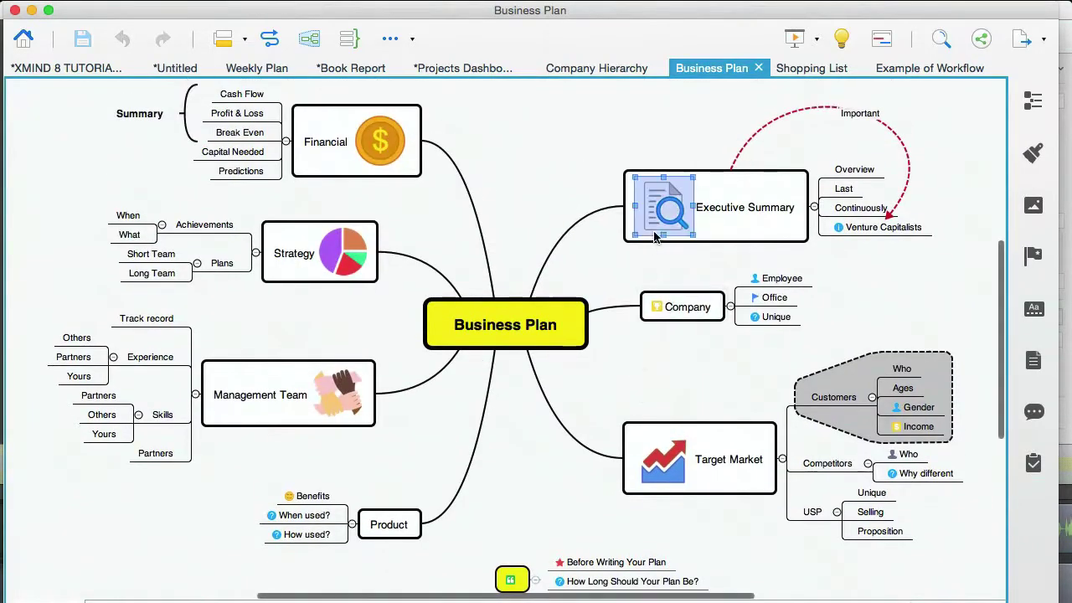
click(388, 205)
scroll(387, 205, up, 3)
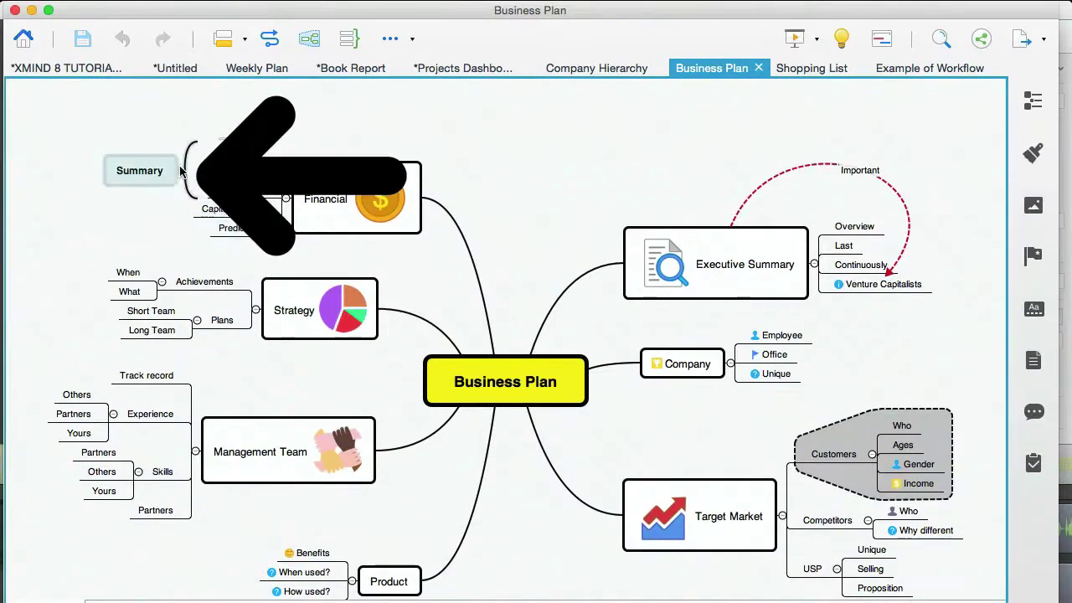
click(178, 171)
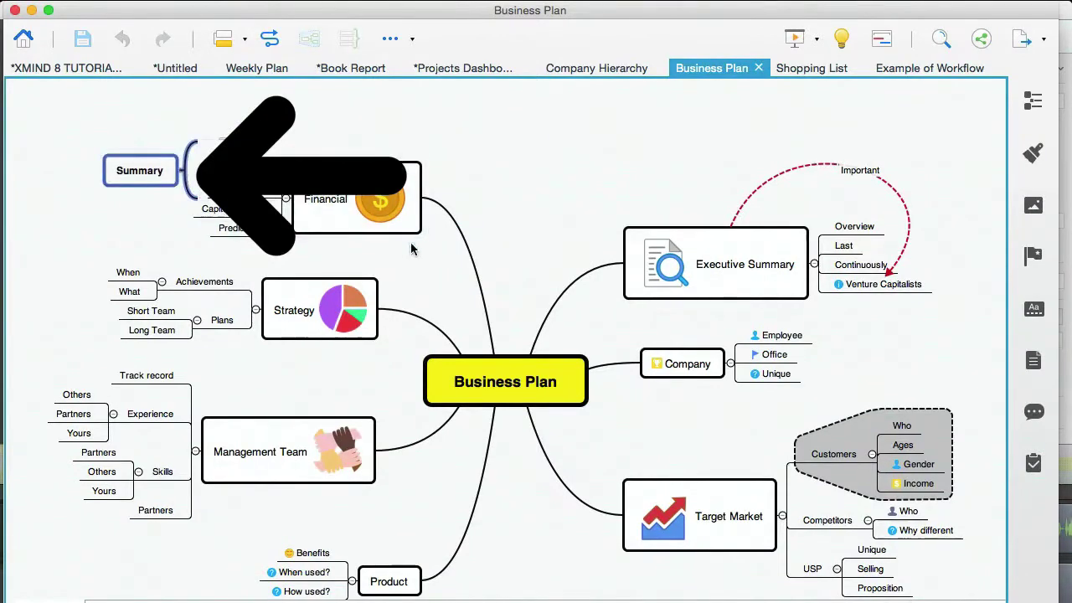
Add a summary to the Unique, Selling and Proposition topics under USP in the Target Market branch.
scroll(410, 248, down, 5)
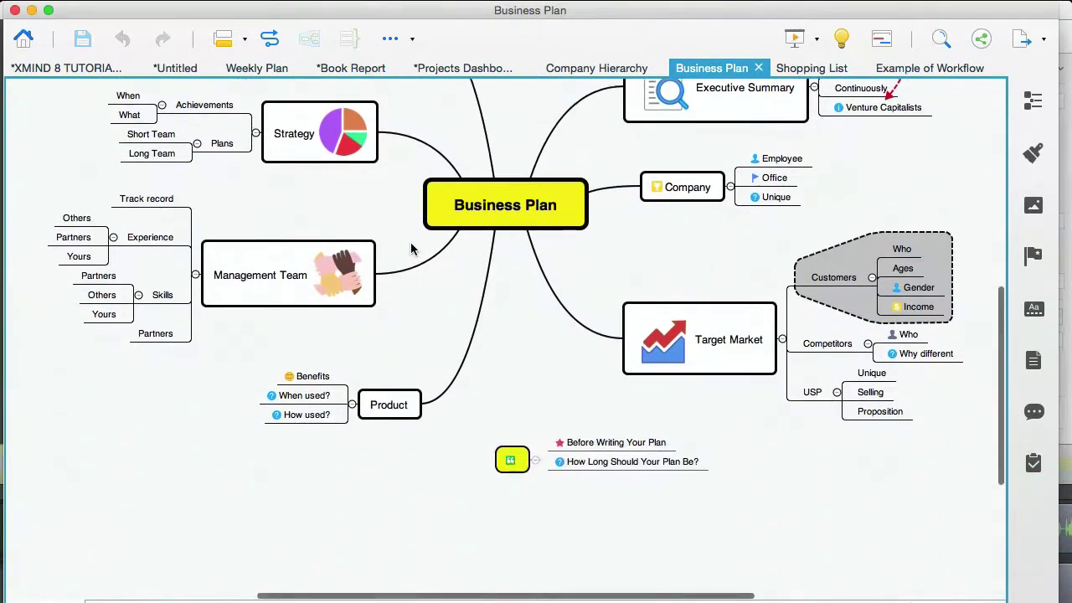
scroll(411, 248, right, 5)
scroll(410, 242, right, 5)
scroll(410, 242, down, 2)
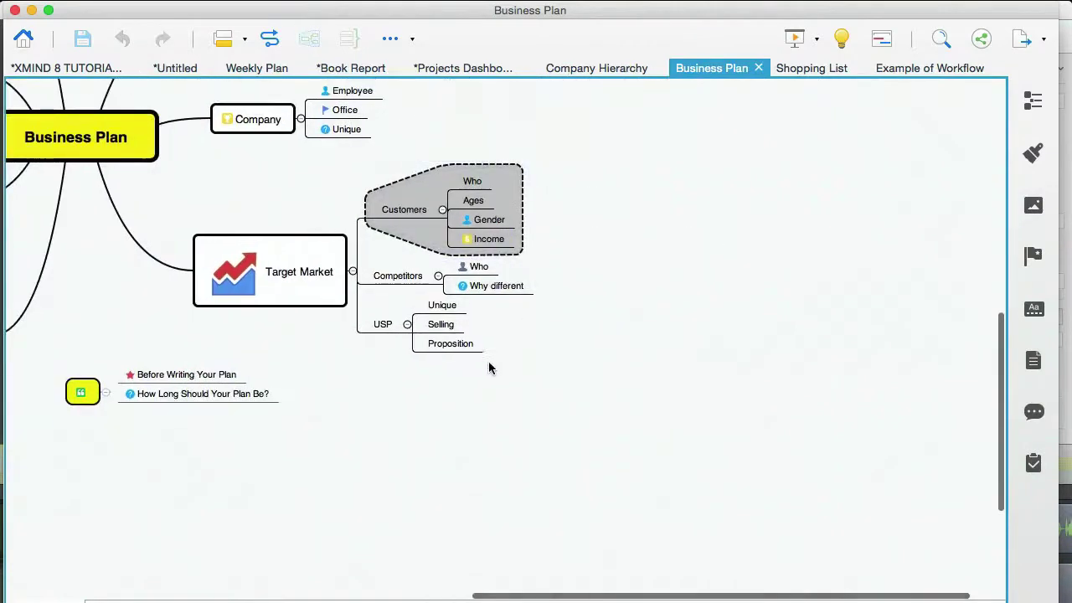
scroll(472, 366, down, 2)
scroll(471, 366, right, 2)
scroll(443, 343, left, 2)
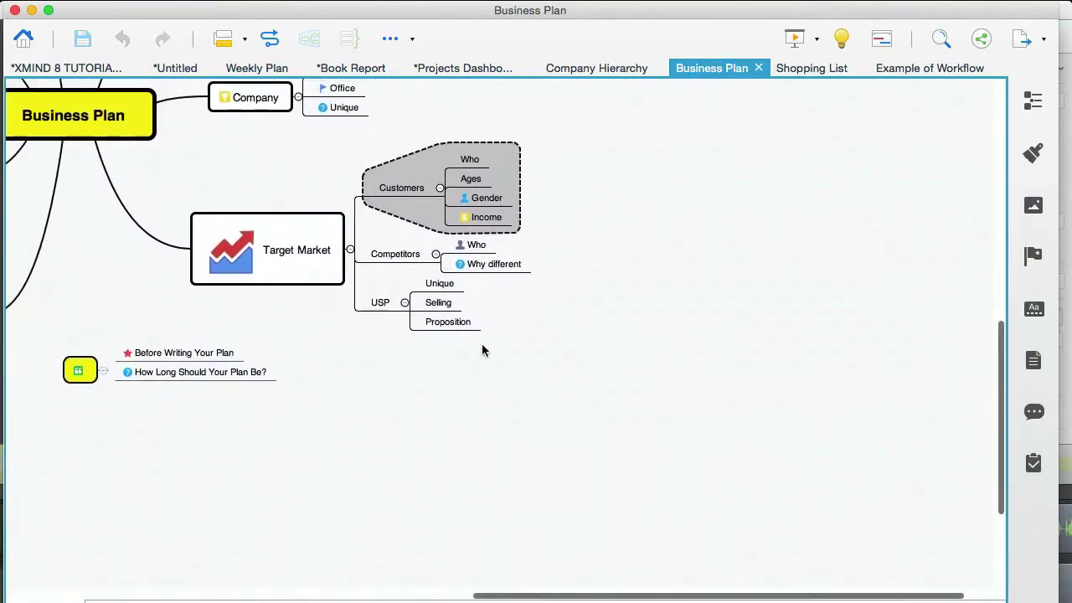
click(439, 283)
shift+click(442, 303)
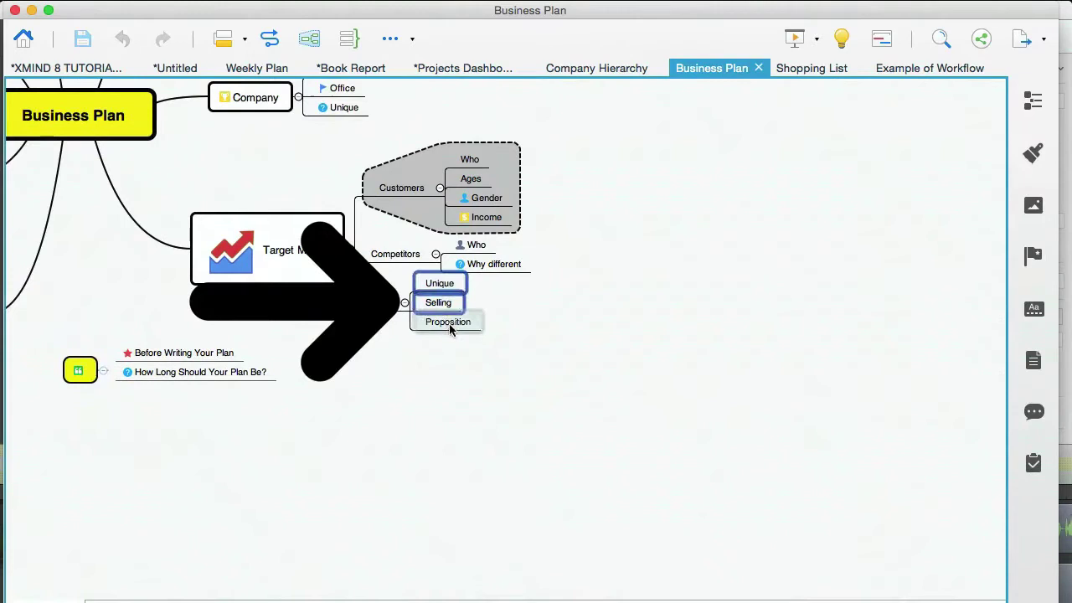
right_click(450, 329)
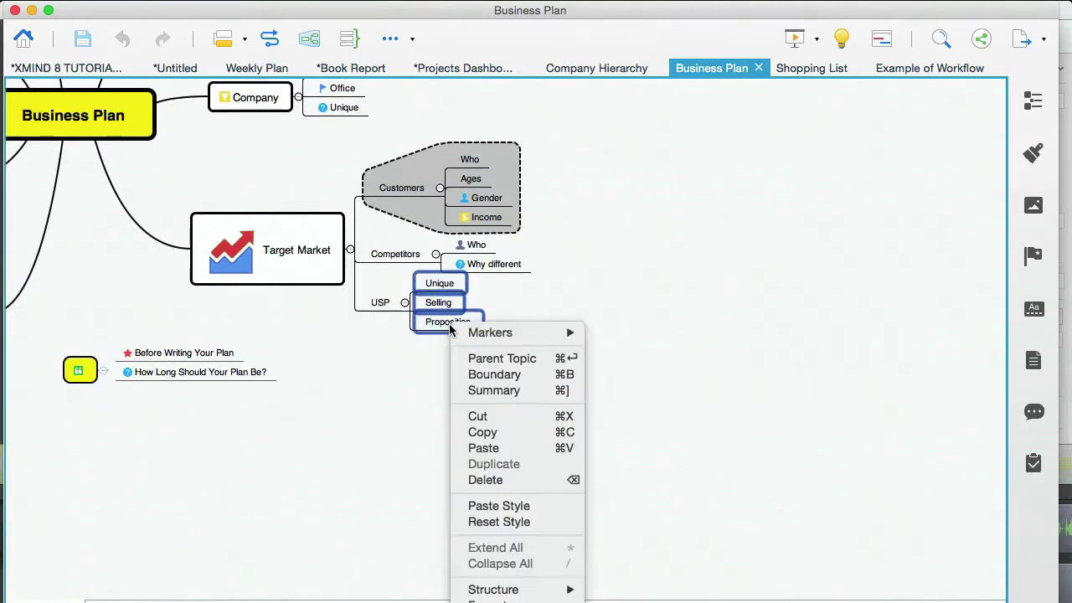
click(494, 390)
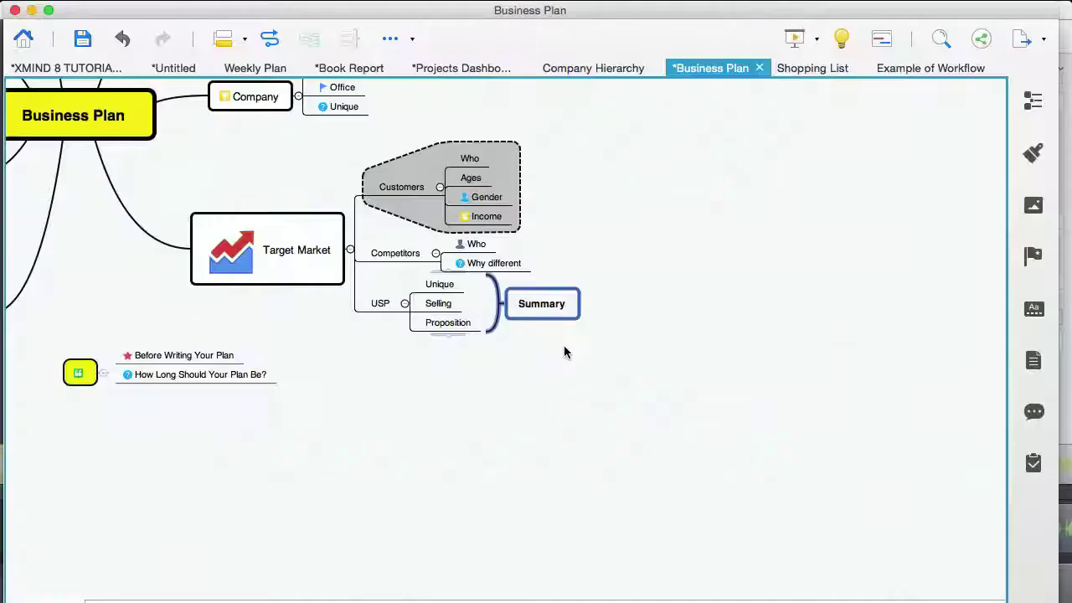
Rename the new summary topic beside the USP subtopics as BRANDING.
double_click(543, 305)
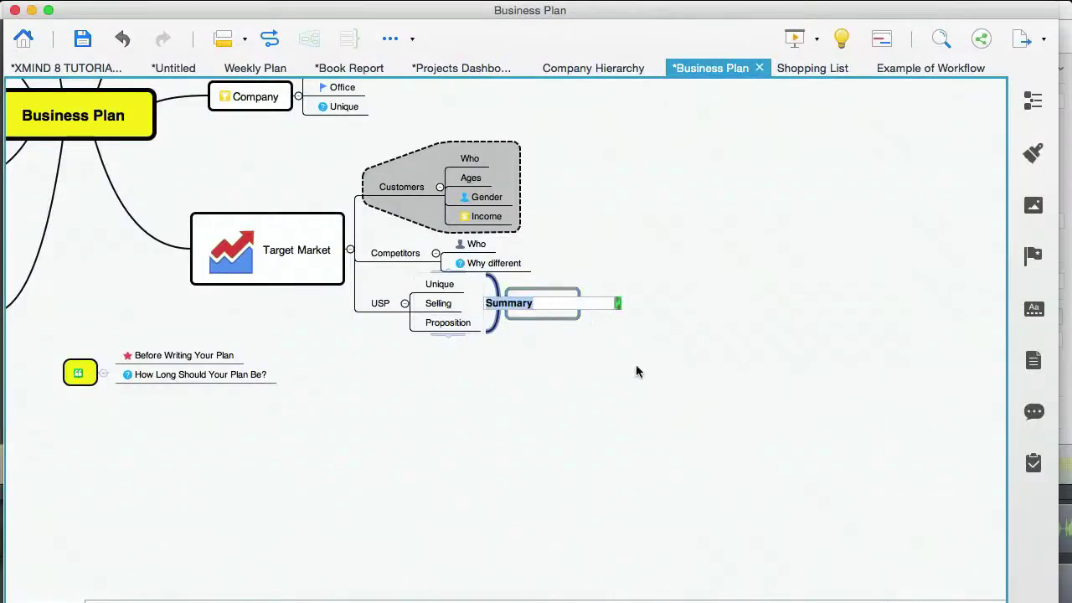
text(BRANDING)
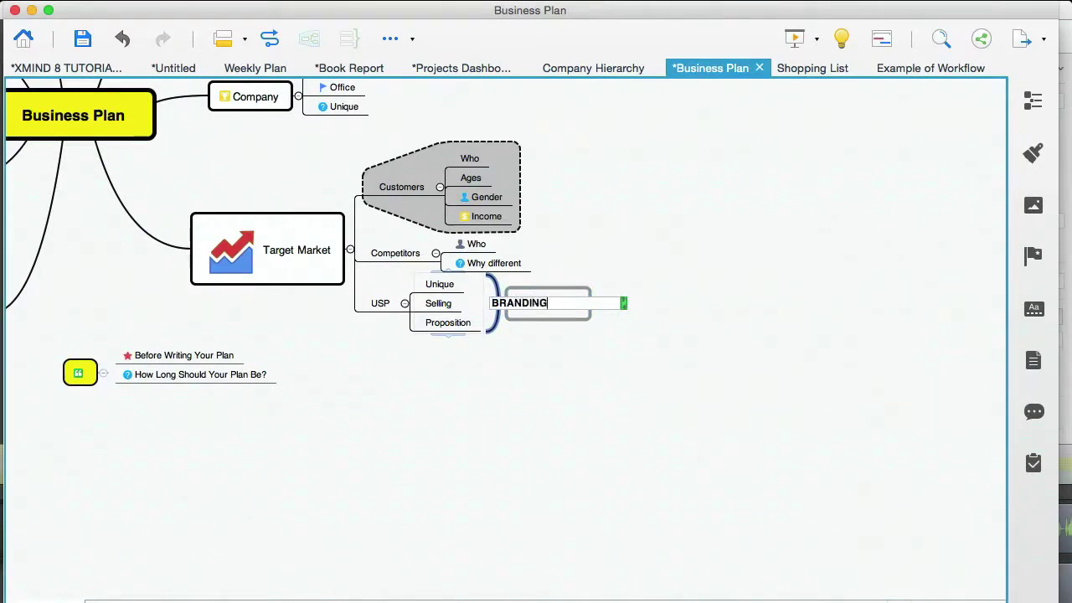
key(Return)
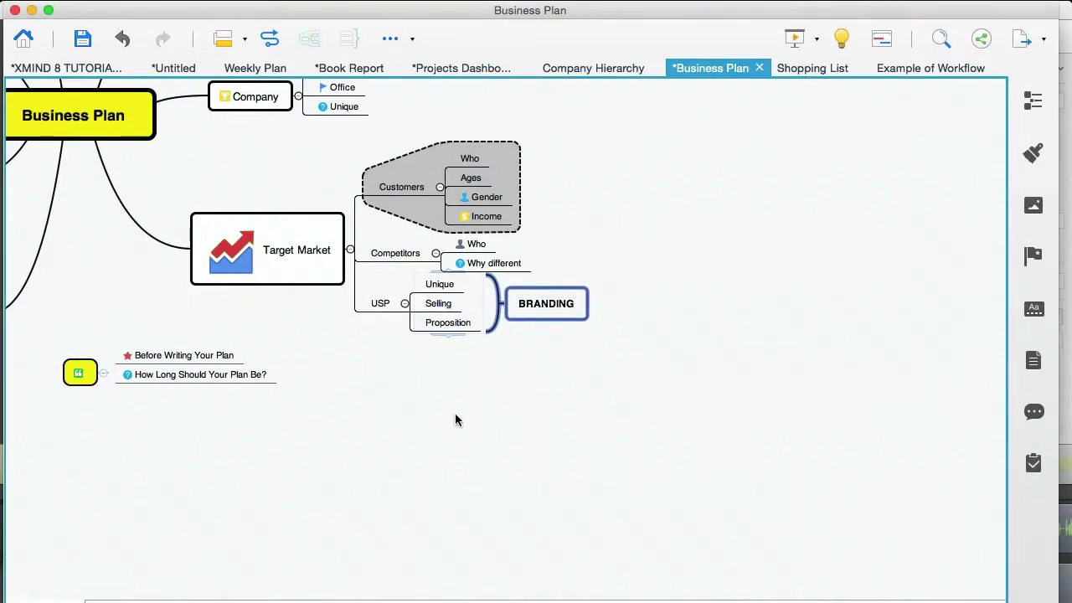
Delete the yellow floating topic below the Business Plan central topic, together with its two planning subtopics.
scroll(455, 419, left, 10)
scroll(456, 419, left, 2)
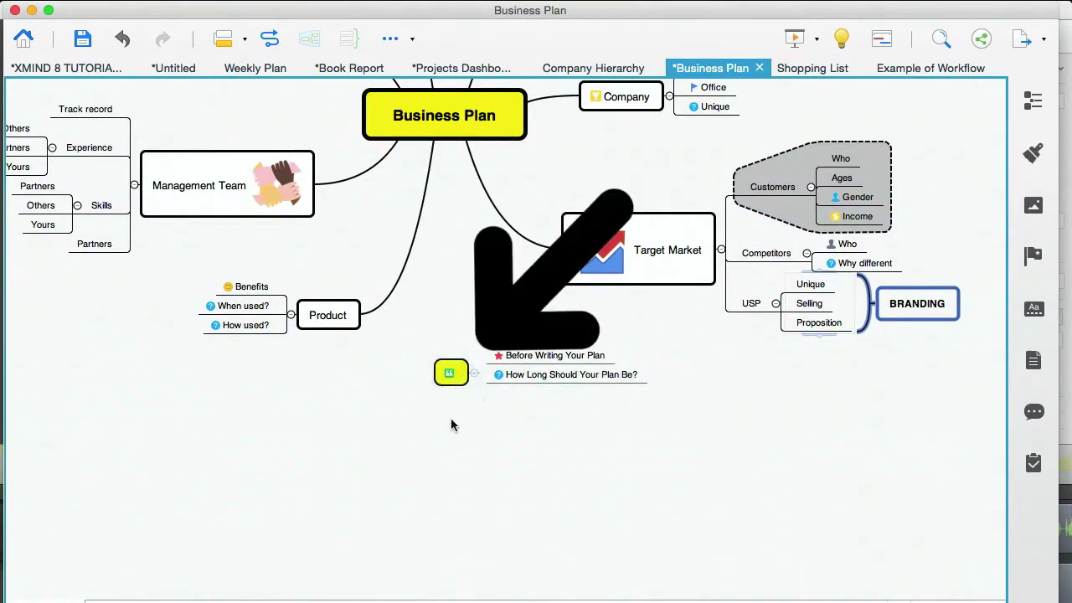
scroll(446, 390, up, 2)
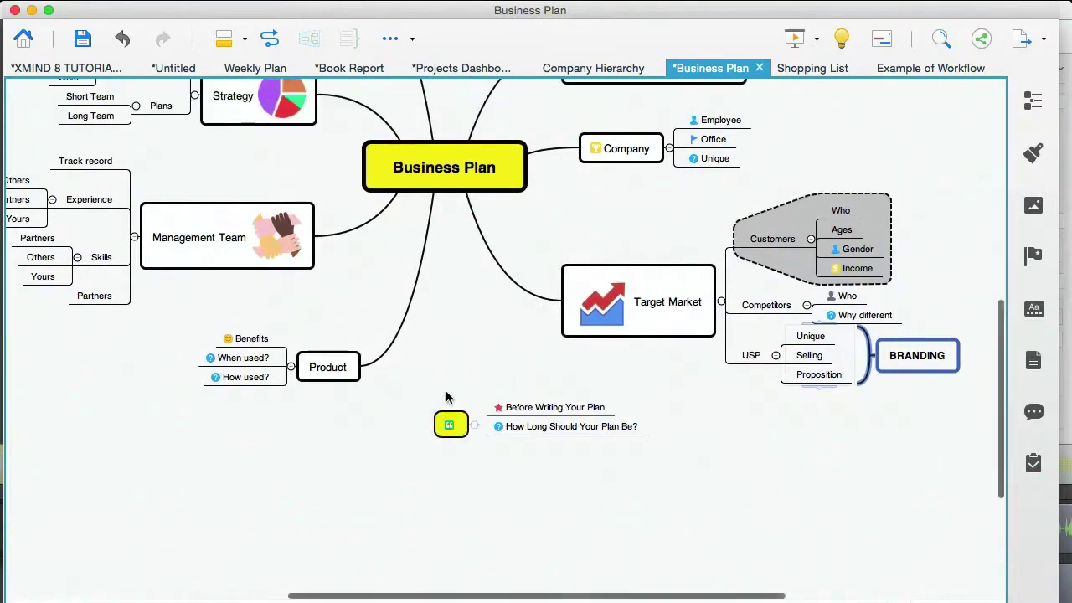
click(445, 163)
click(450, 249)
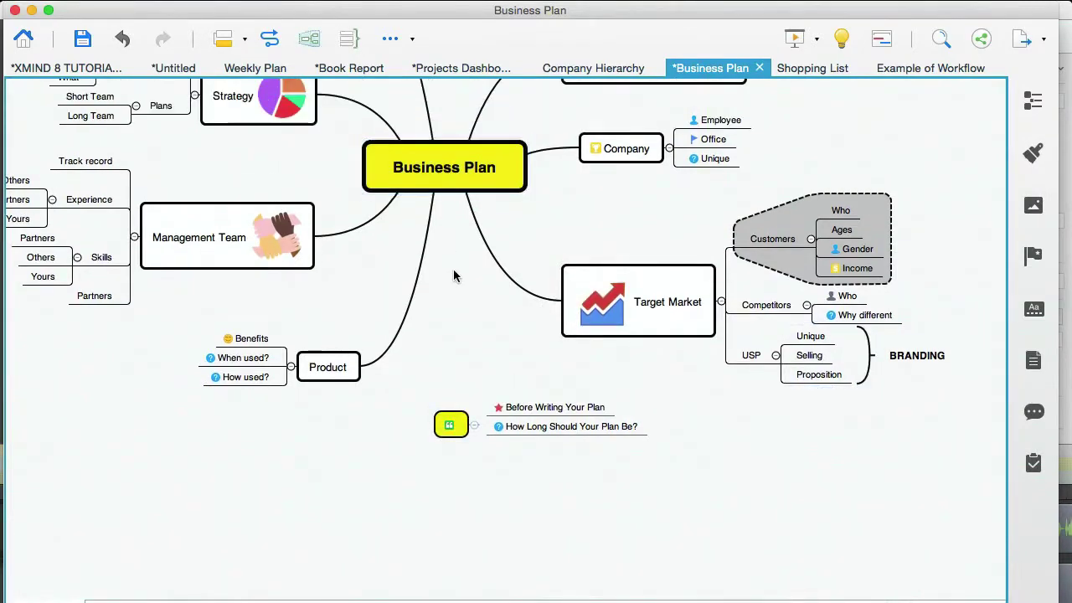
scroll(453, 269, down, 1)
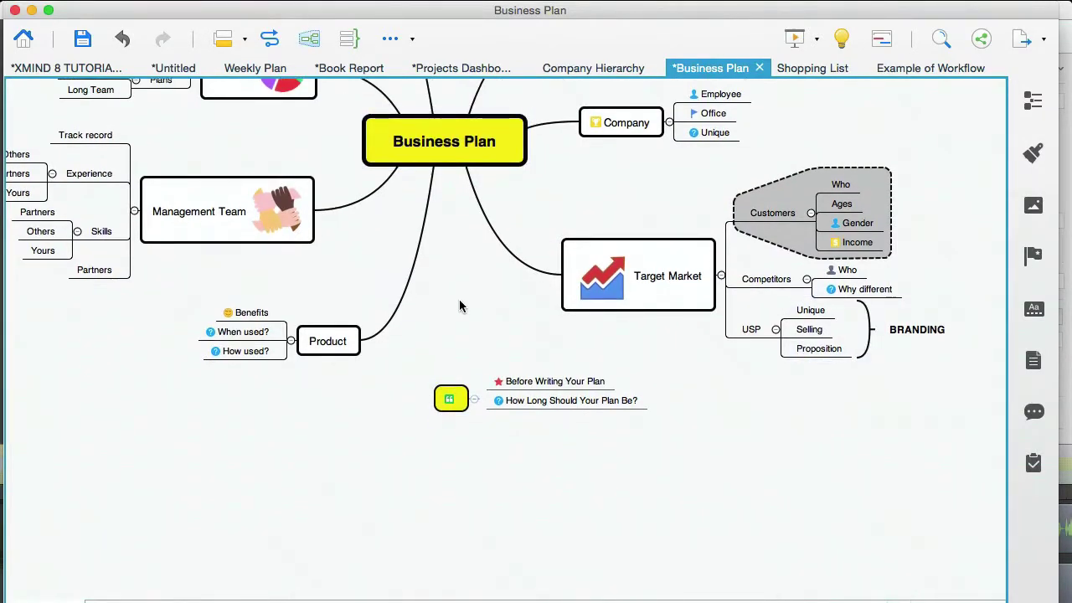
click(451, 399)
key(Delete)
click(458, 364)
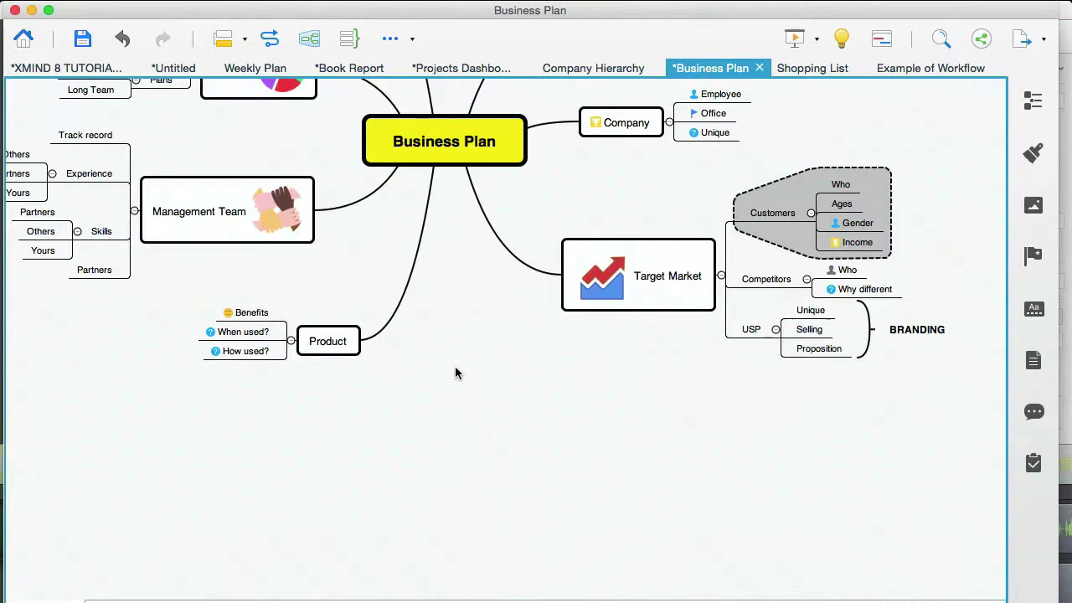
Add a floating topic in the empty area below the Business Plan central topic, between the Product and Target Market branches.
right_click(454, 372)
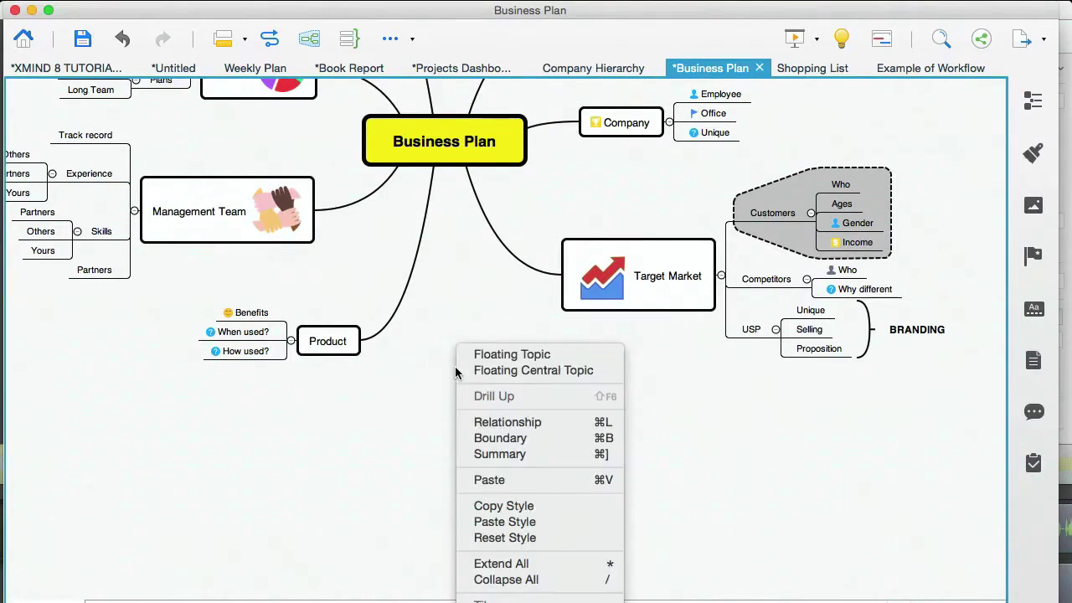
click(493, 362)
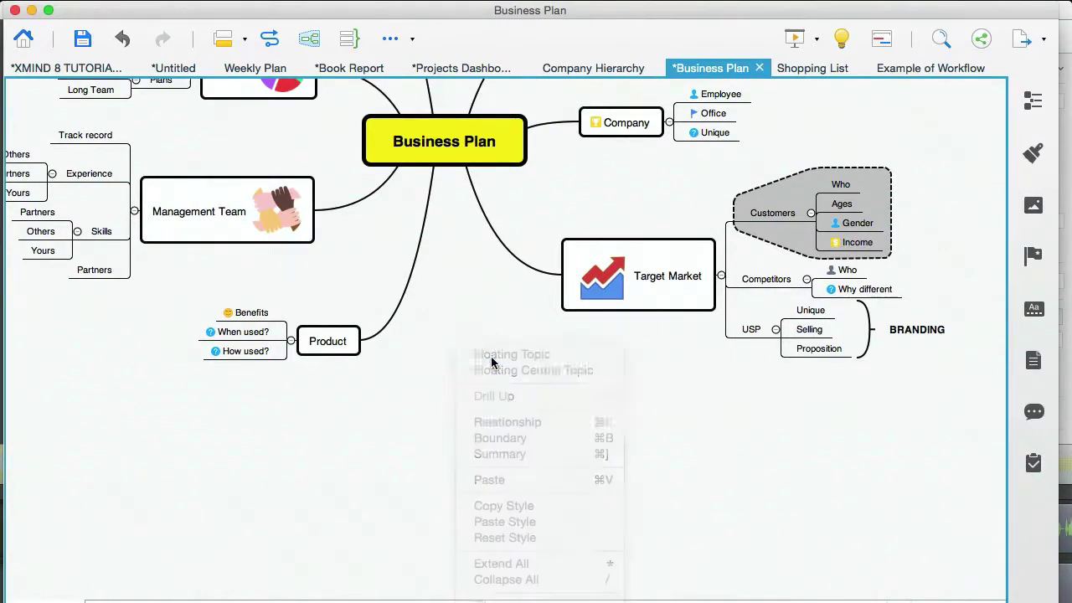
drag(482, 366, 491, 397)
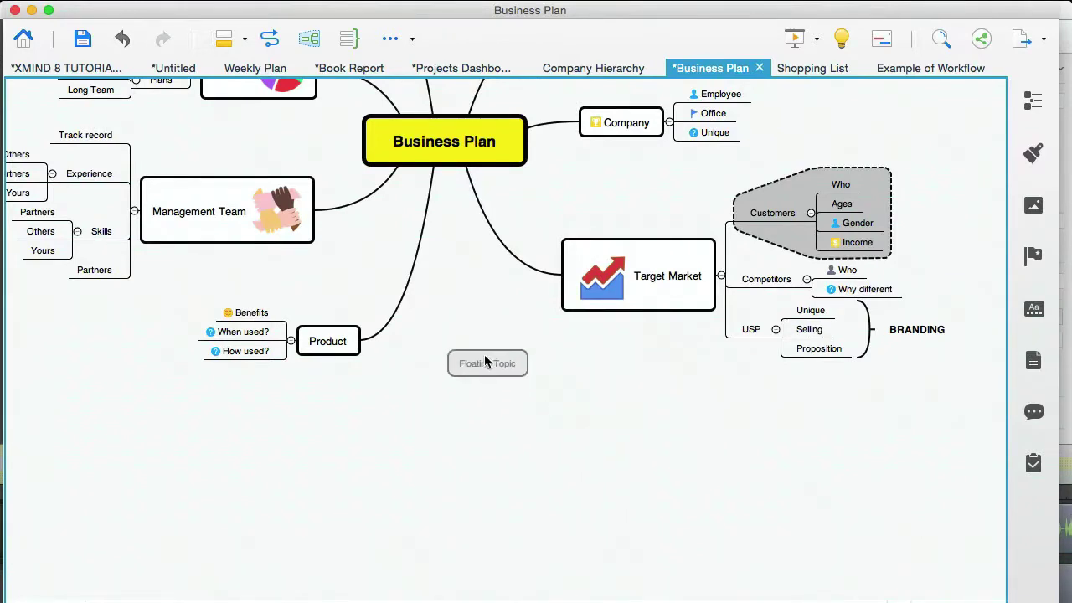
click(476, 348)
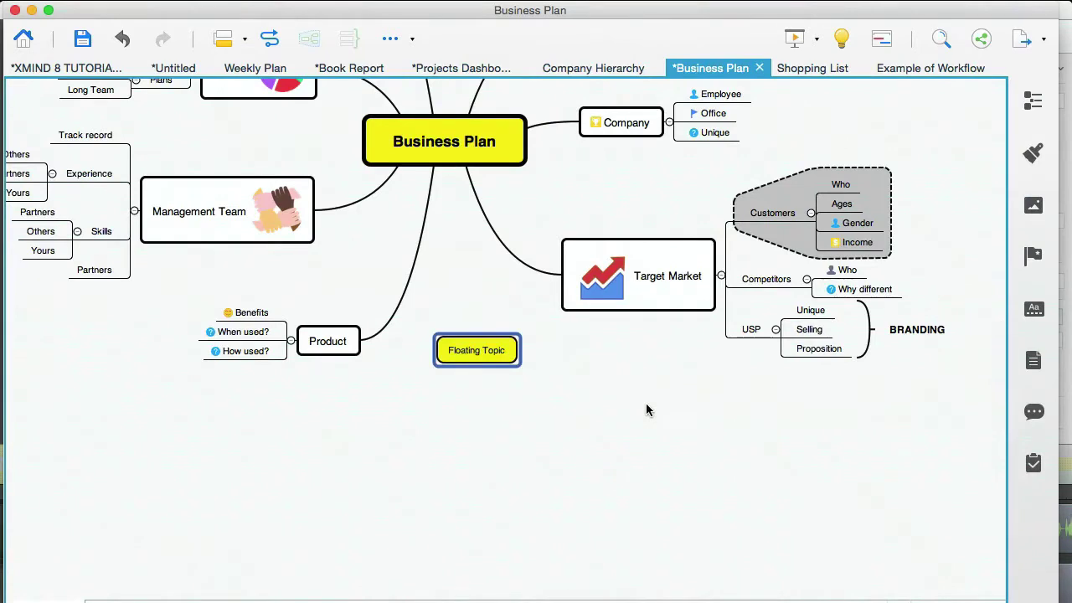
Give the new yellow floating topic below the central topic two subtopics, keeping their default names.
key(Tab)
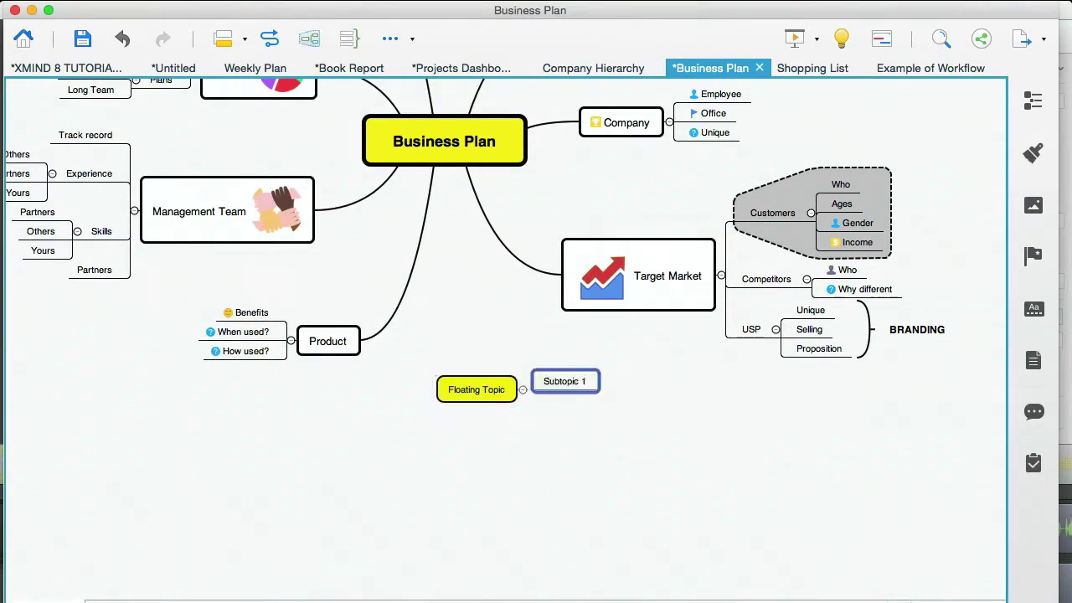
key(Return)
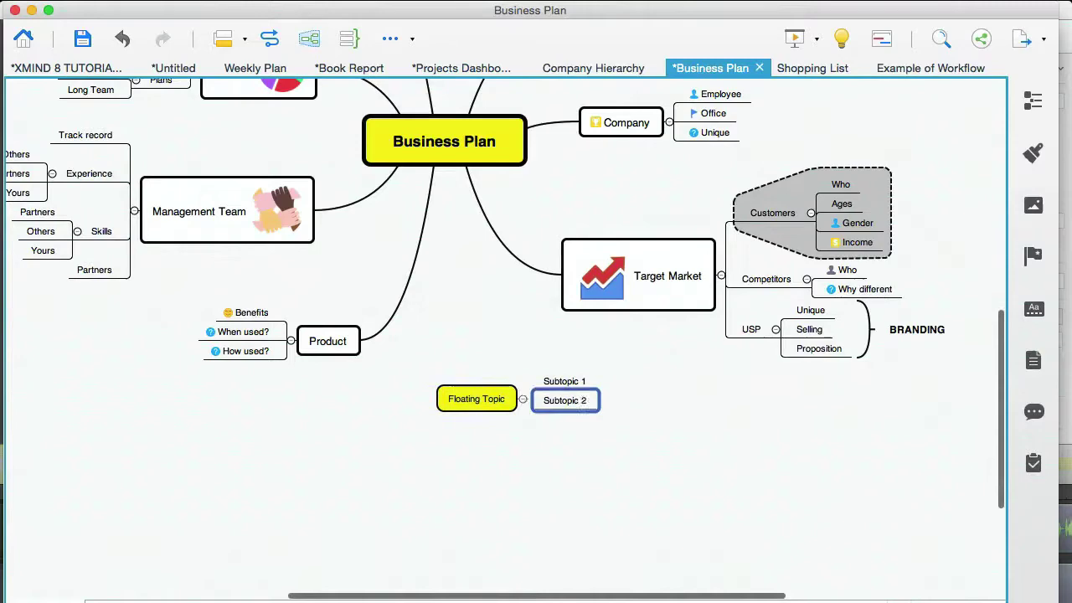
scroll(536, 335, up, 10)
scroll(536, 335, left, 4)
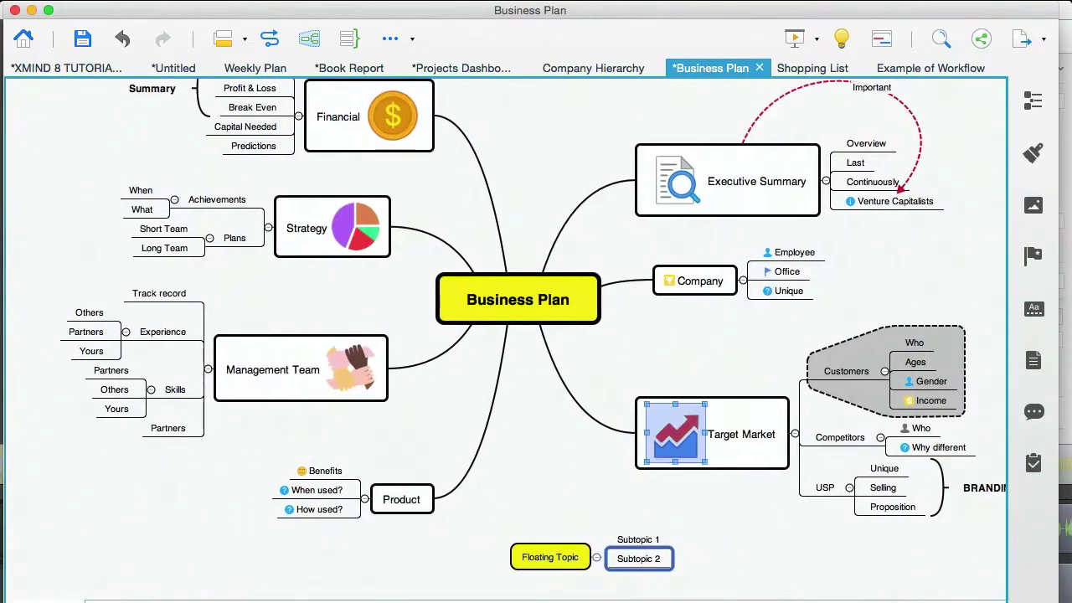
click(620, 401)
Select SHOPPING LISTS under TUTORIALS in the XMIND 8 TUTORIALS map, and open the Shopping List map.
click(71, 68)
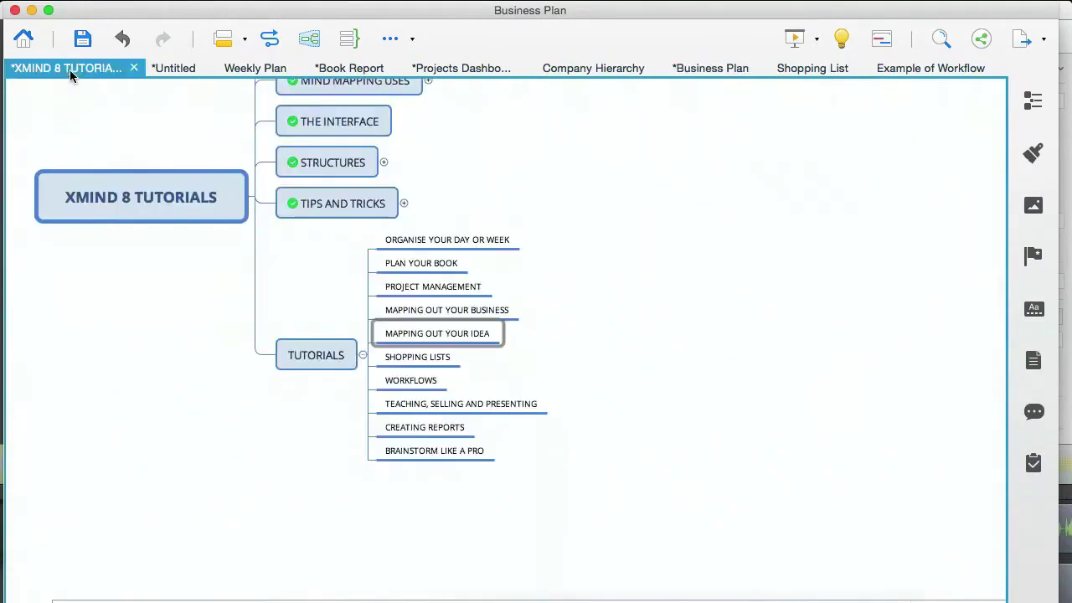
click(405, 354)
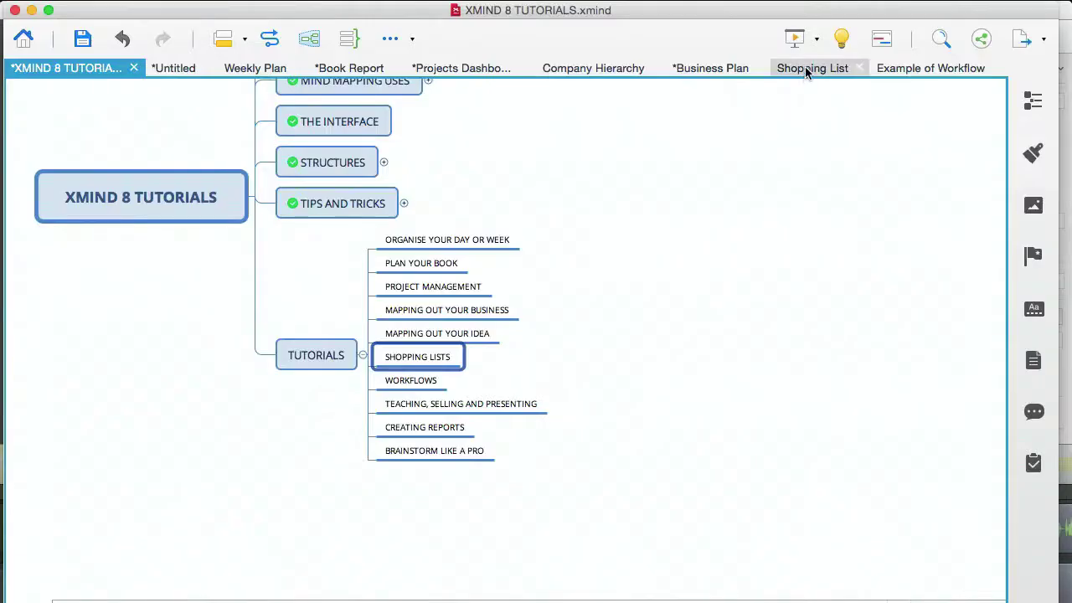
click(807, 69)
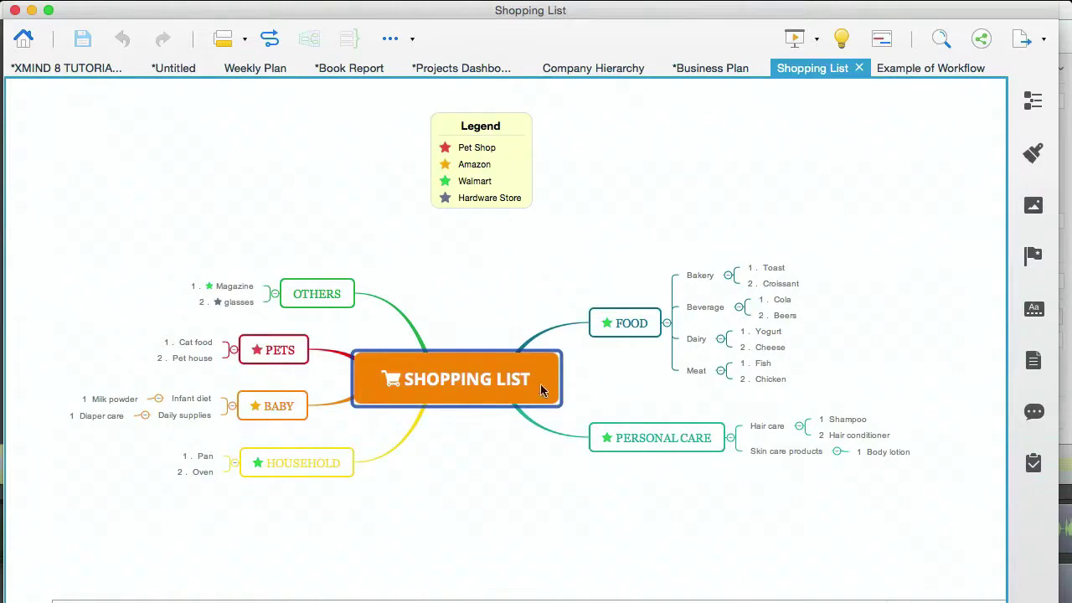
Move the Hair care topic with its subtopics from PERSONAL CARE to the FOOD branch, between Beverage and Dairy.
scroll(526, 475, left, 2)
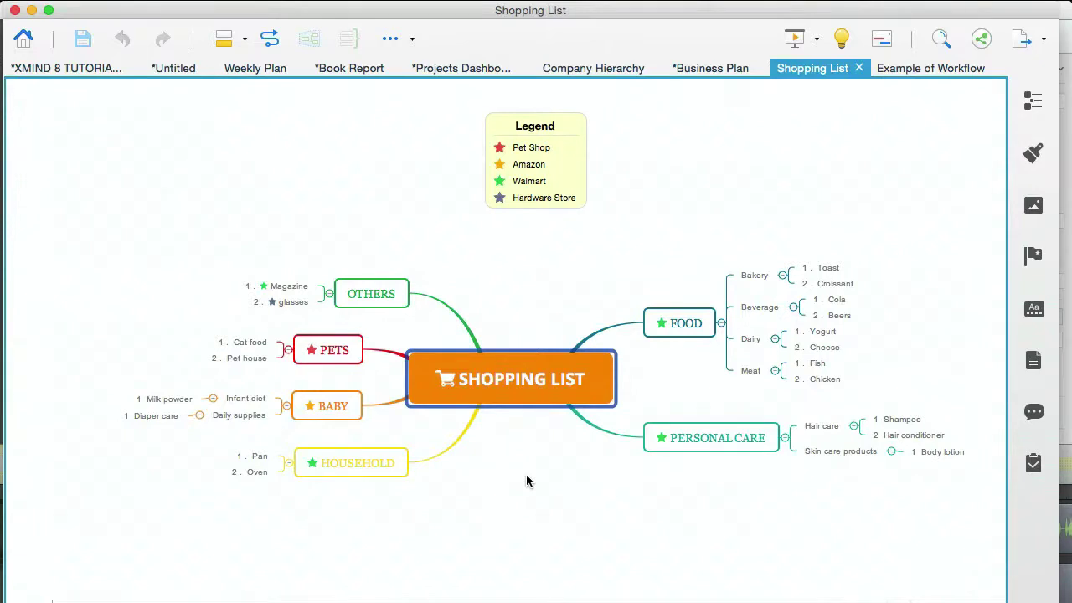
drag(821, 425, 758, 328)
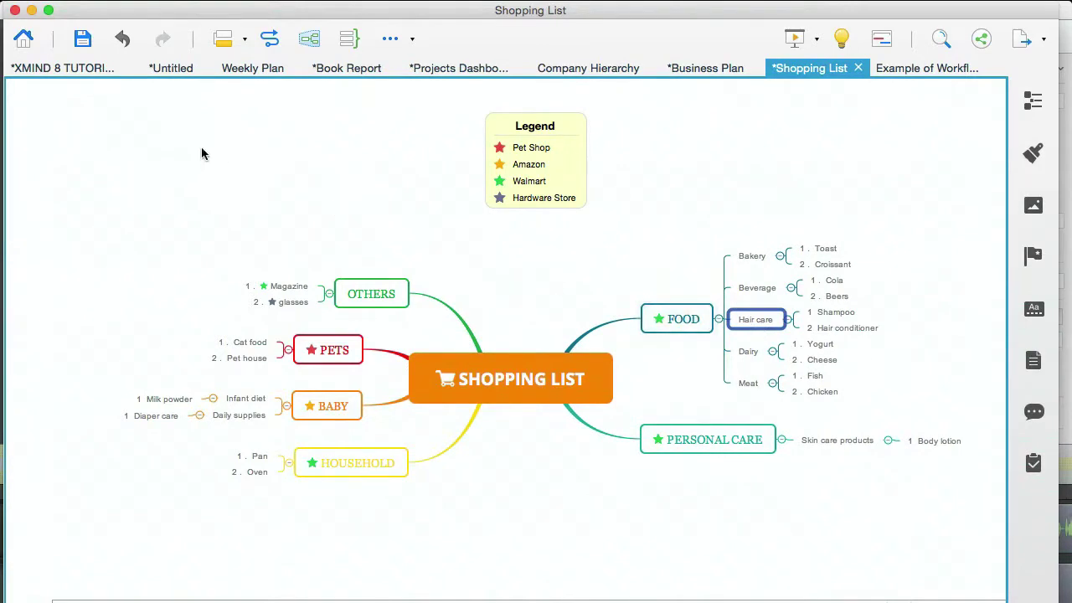
Select WORKFLOWS under TUTORIALS in the XMIND 8 TUTORIALS map, and open the Example of Workflow map.
click(48, 66)
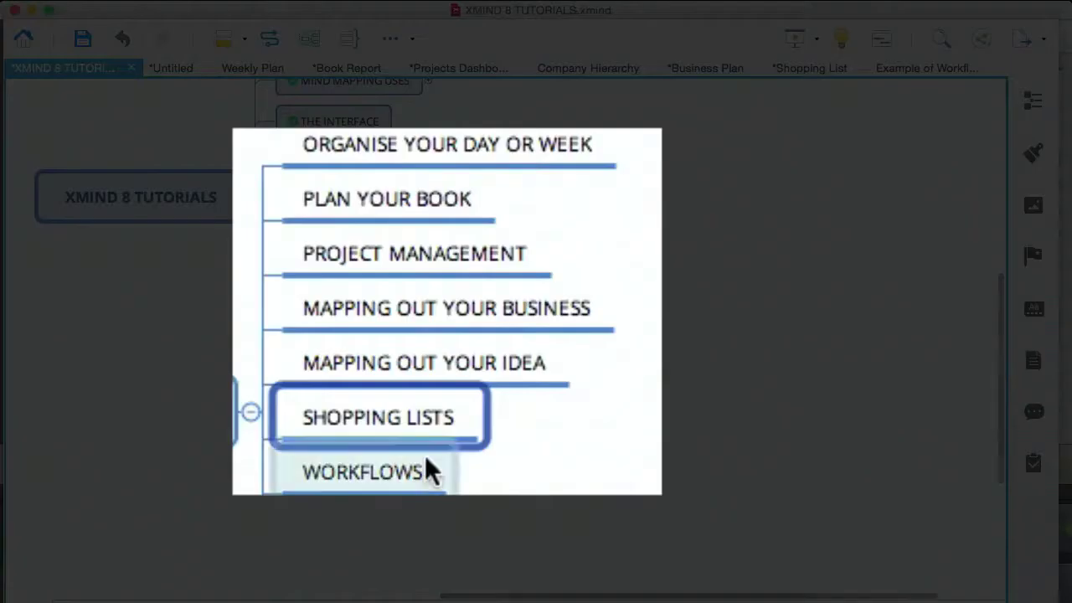
click(430, 382)
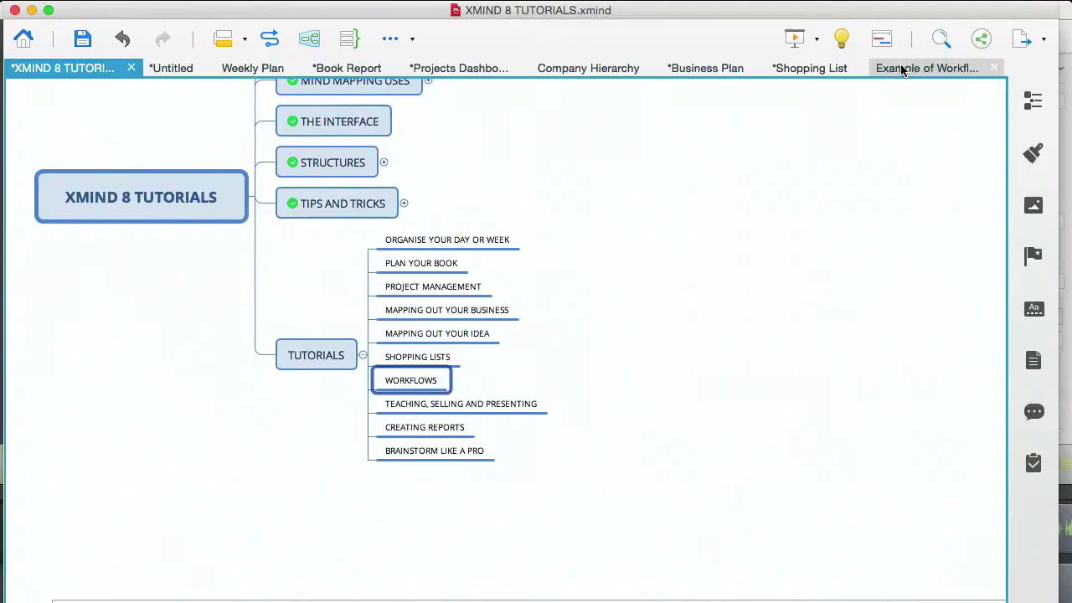
click(903, 70)
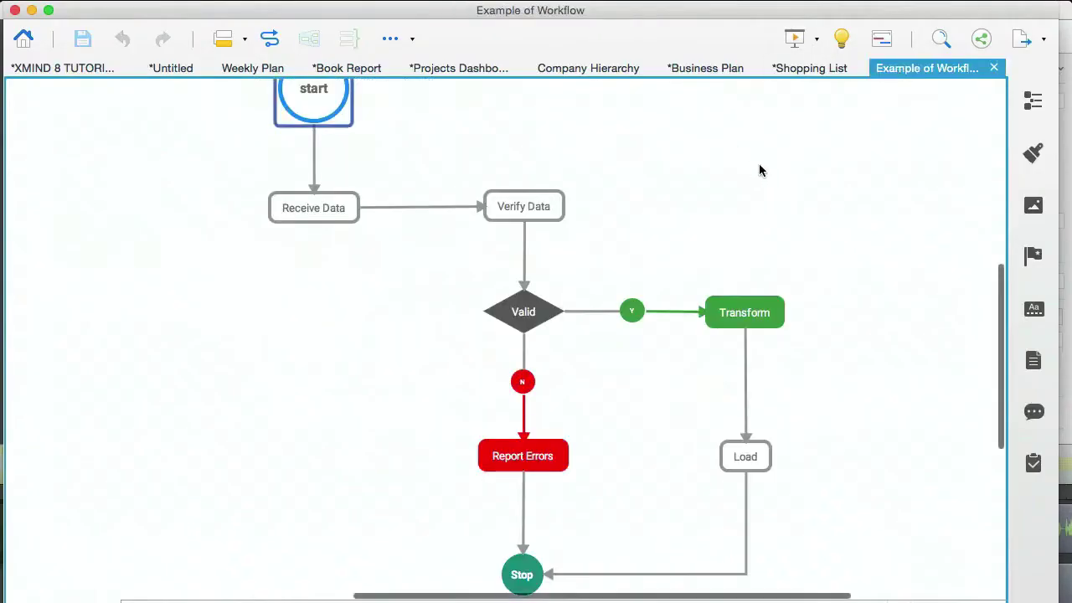
Examine the workflow's sequence from start through Receive Data, Verify Data and the Valid decision to its Y and N outcomes.
scroll(781, 179, up, 2)
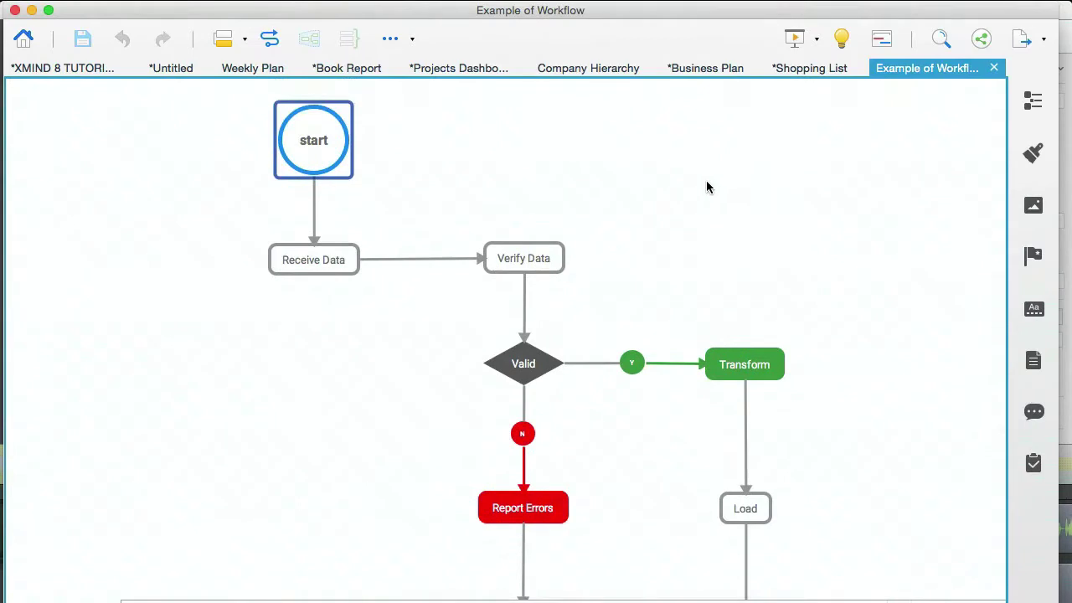
click(531, 178)
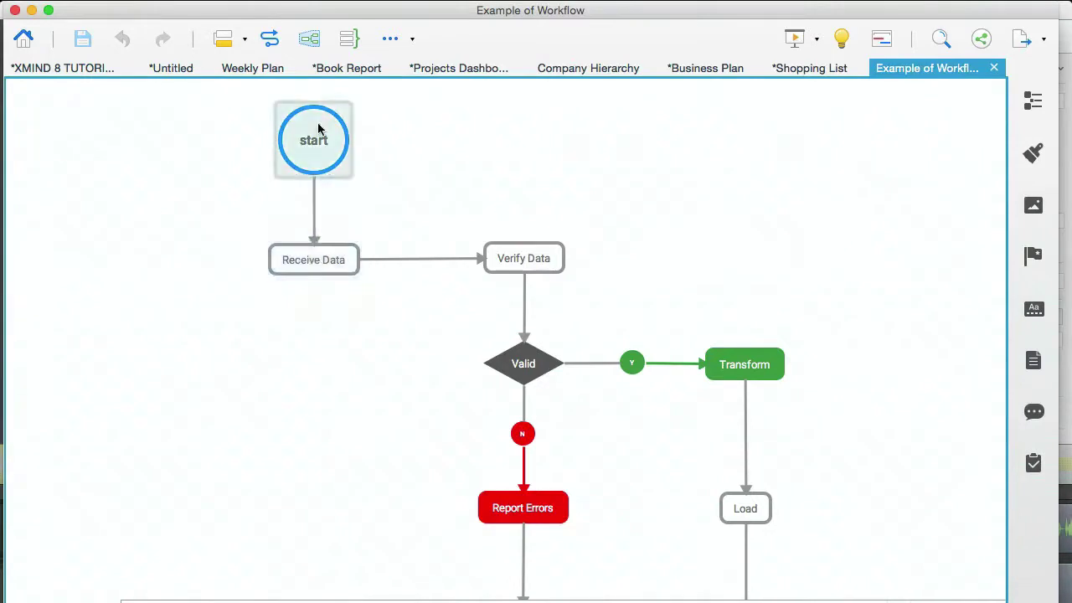
click(326, 267)
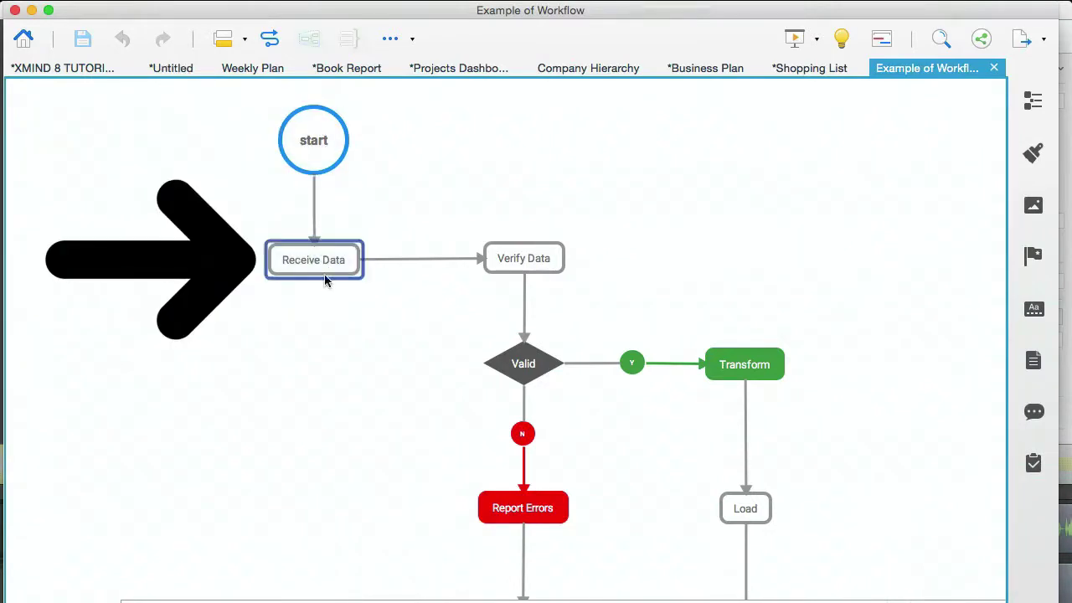
click(546, 255)
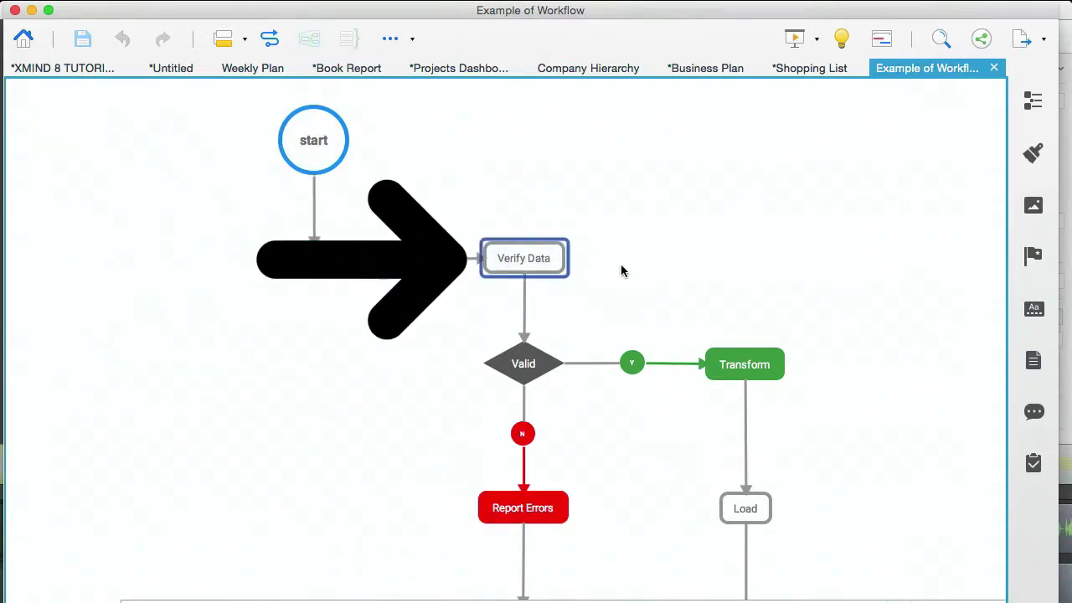
scroll(621, 271, down, 2)
click(525, 281)
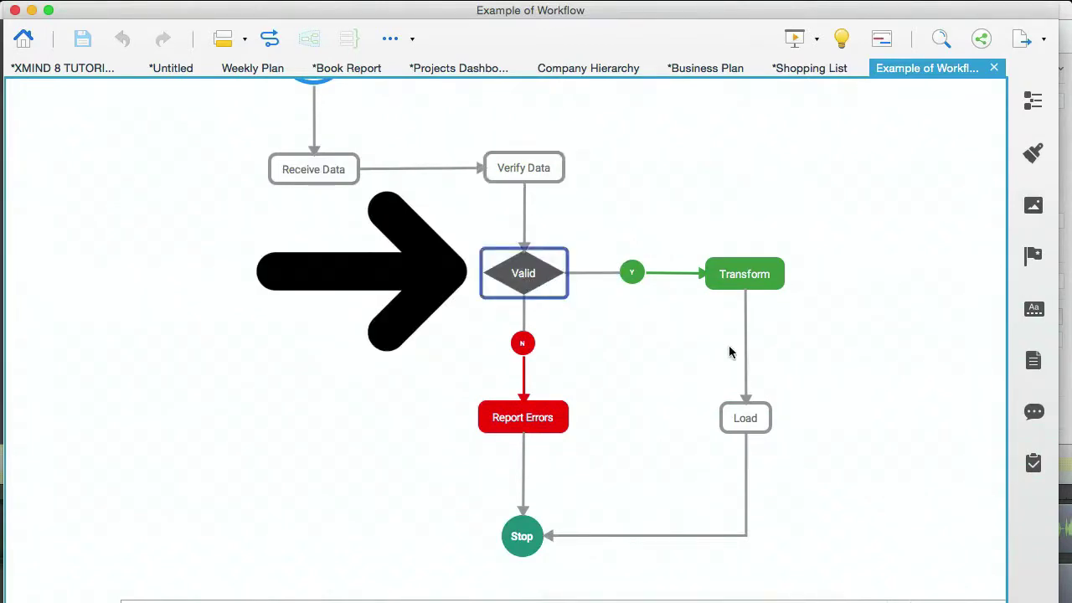
click(635, 274)
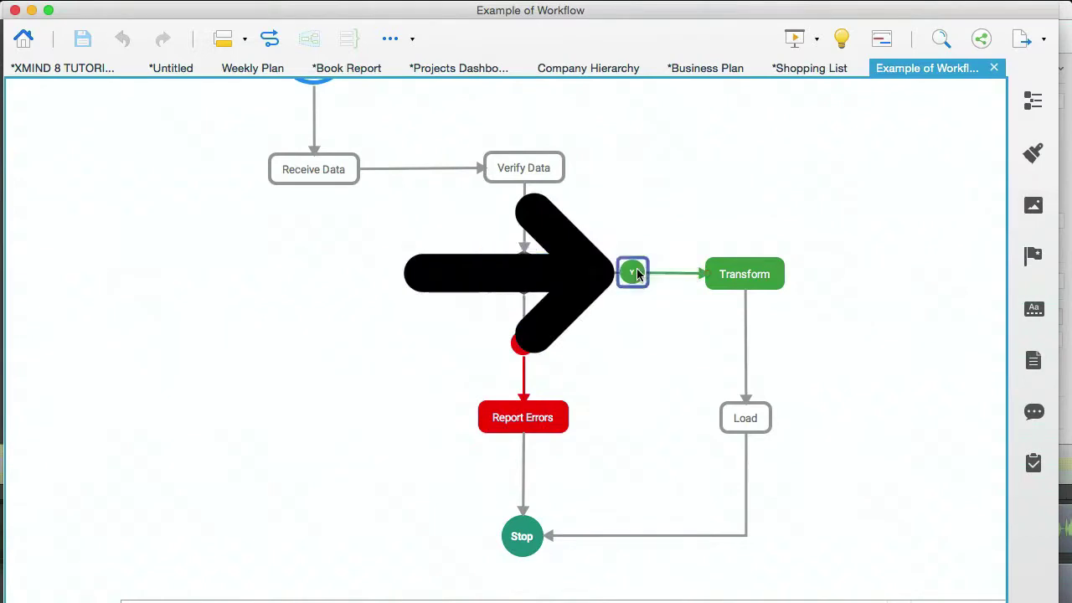
click(522, 343)
scroll(624, 387, up, 1)
click(623, 388)
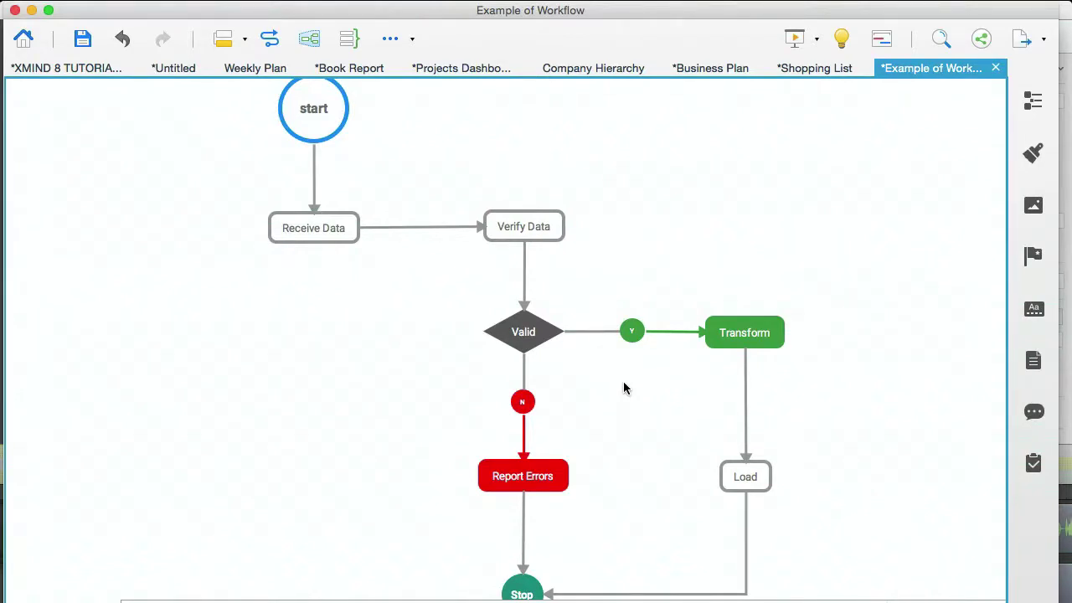
Examine the relationship arrows linking start, Receive Data and Verify Data, and review the whole workflow down to Stop.
click(422, 227)
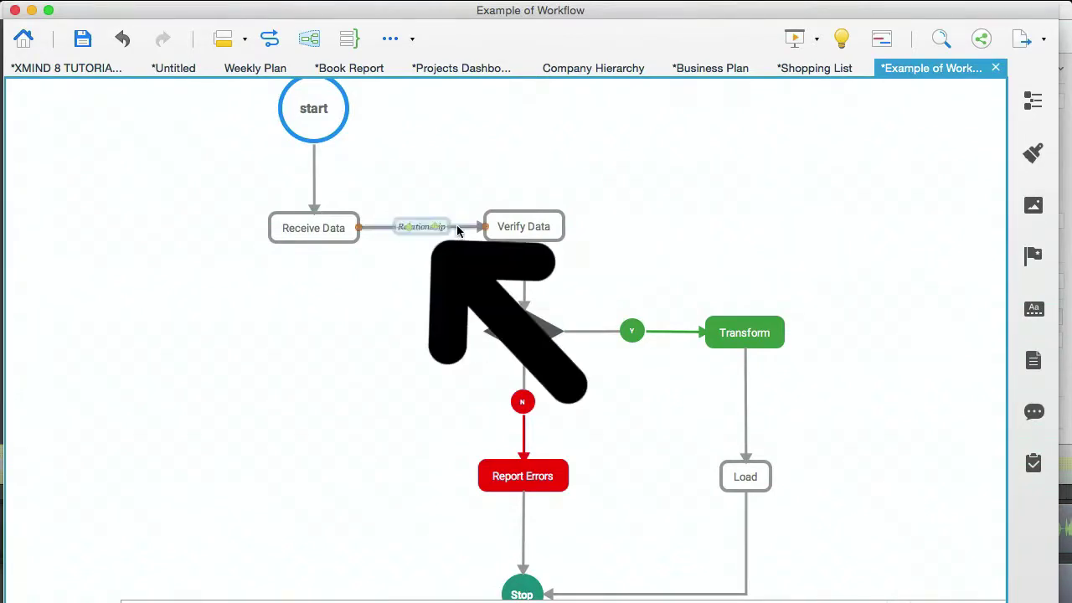
click(313, 160)
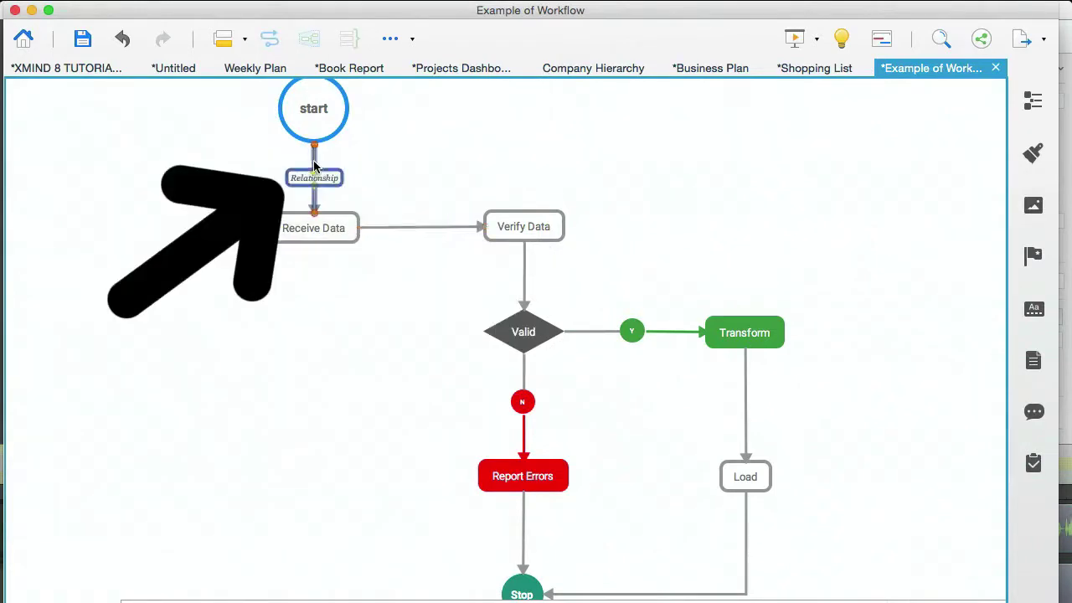
click(418, 346)
scroll(418, 346, down, 2)
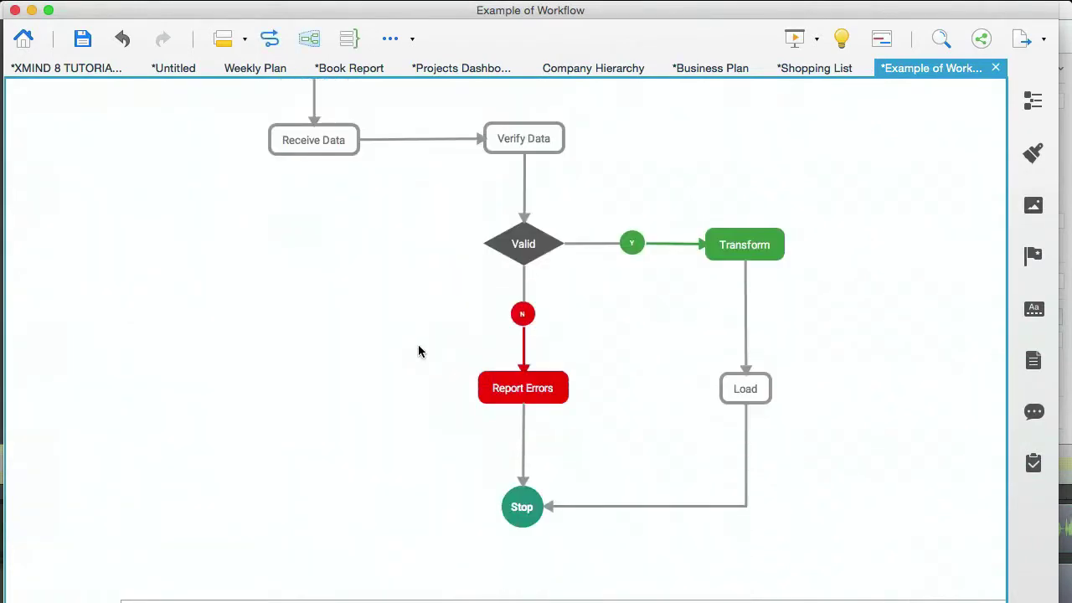
scroll(418, 346, up, 4)
scroll(418, 351, down, 2)
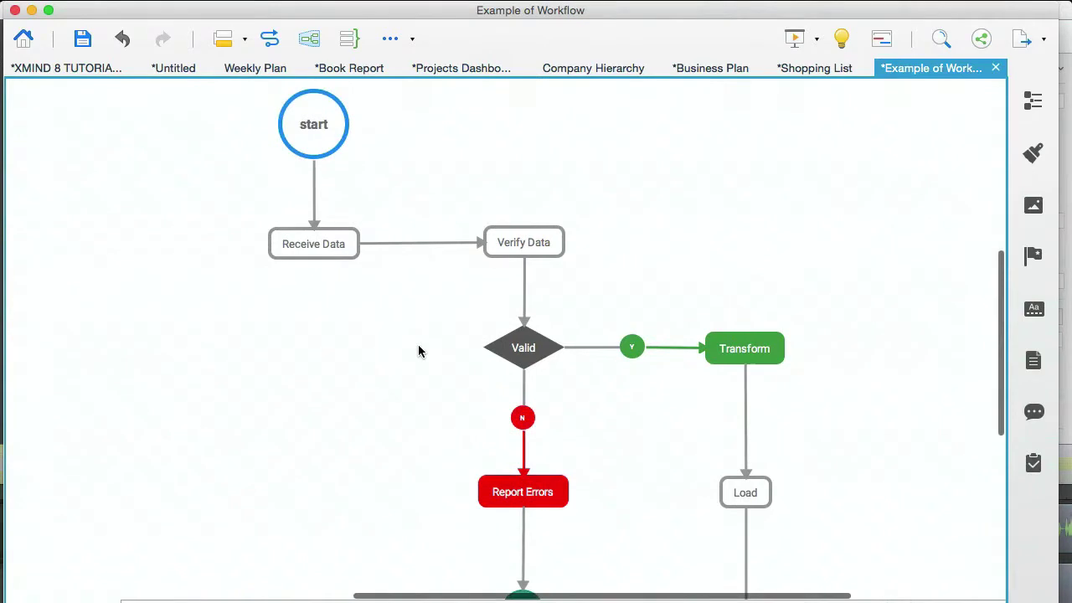
scroll(418, 351, up, 1)
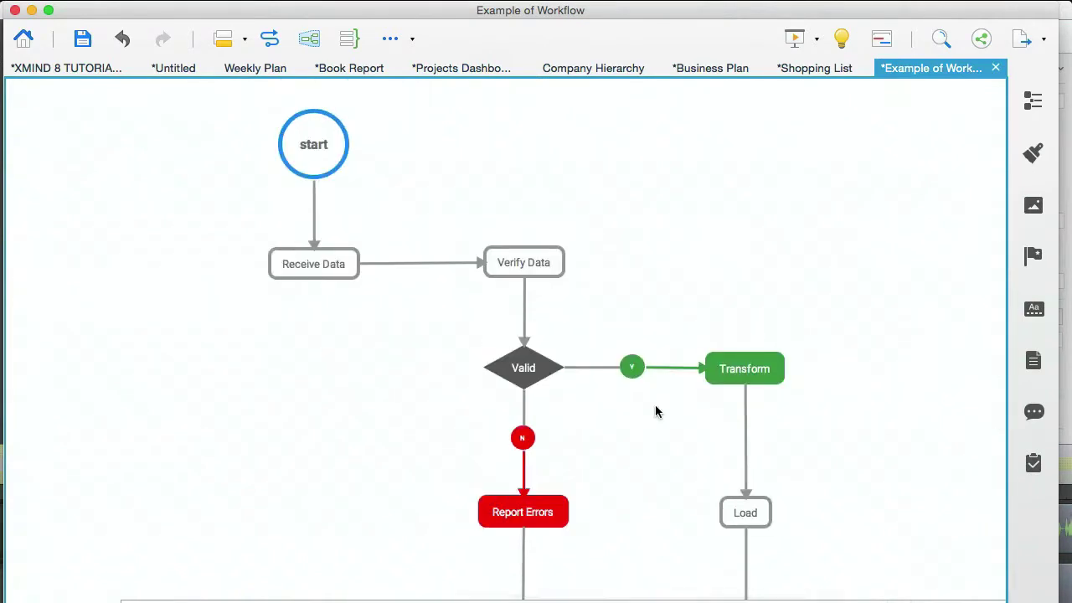
scroll(655, 409, down, 3)
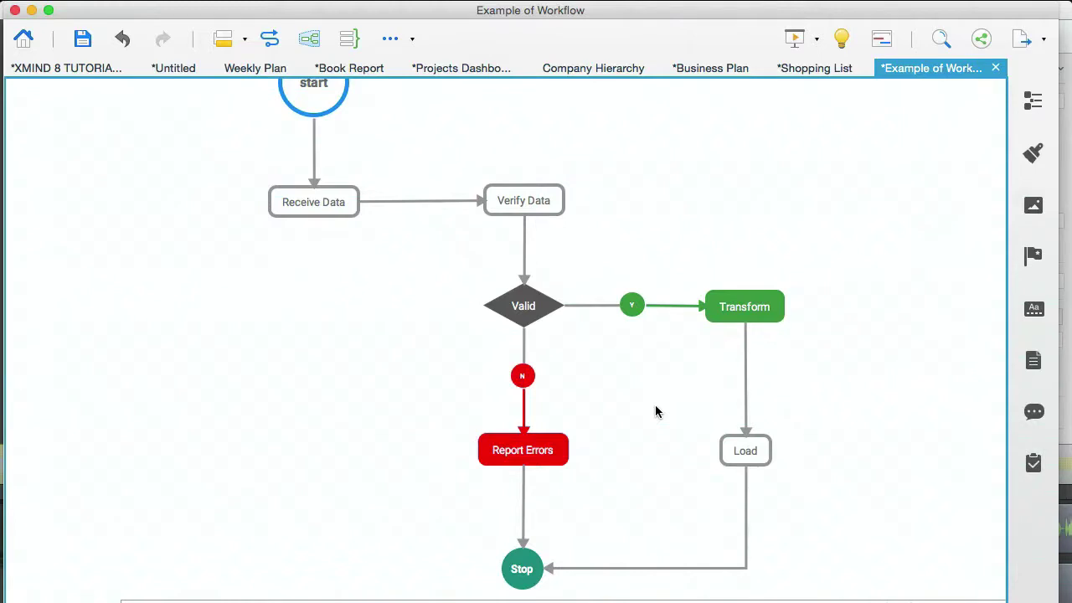
scroll(657, 411, up, 3)
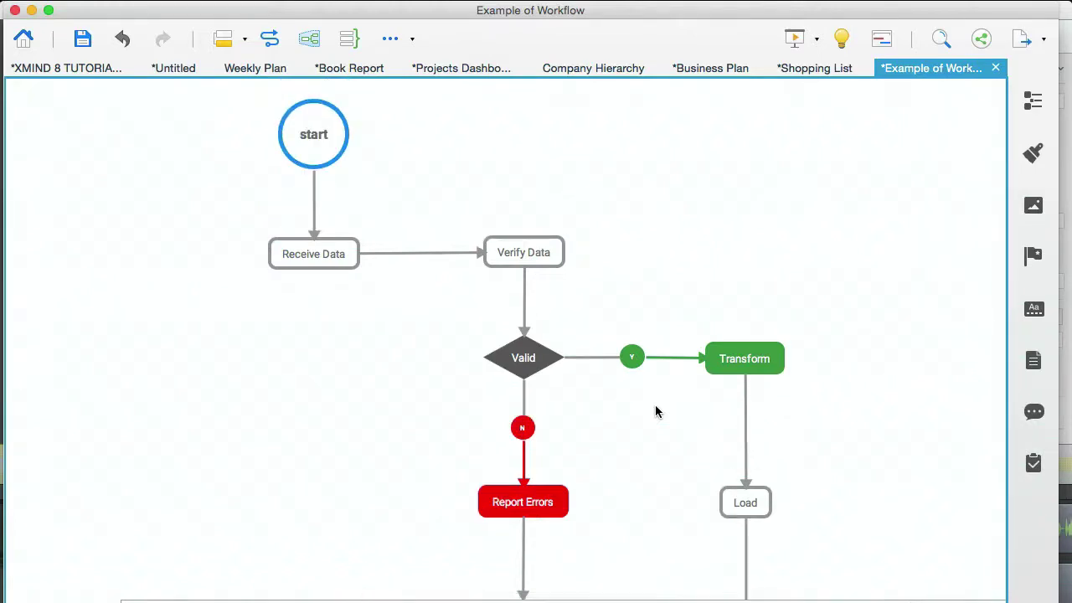
scroll(655, 405, down, 2)
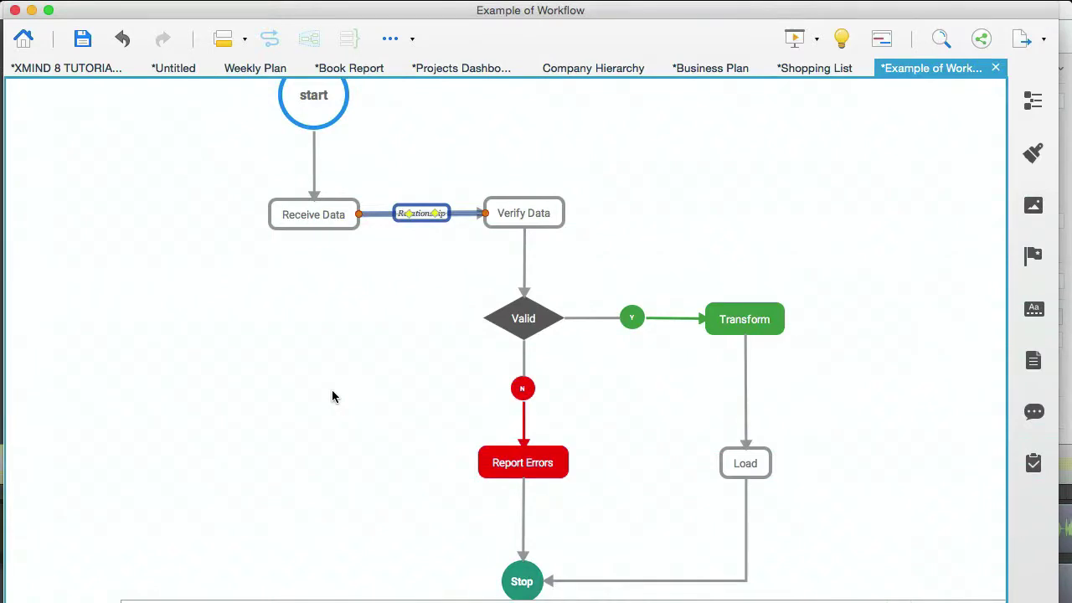
click(332, 396)
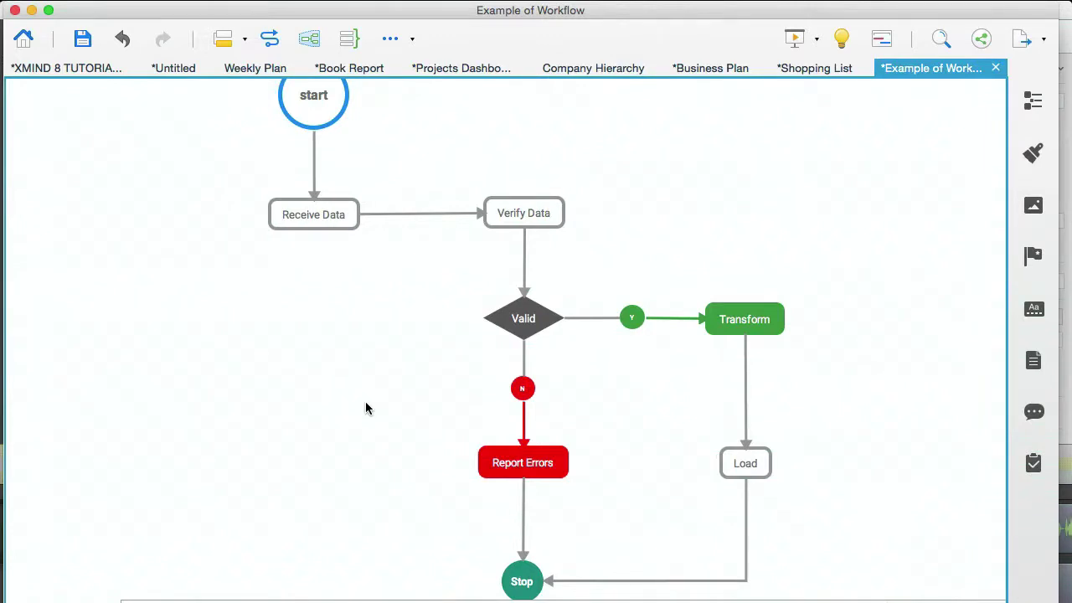
scroll(366, 405, up, 2)
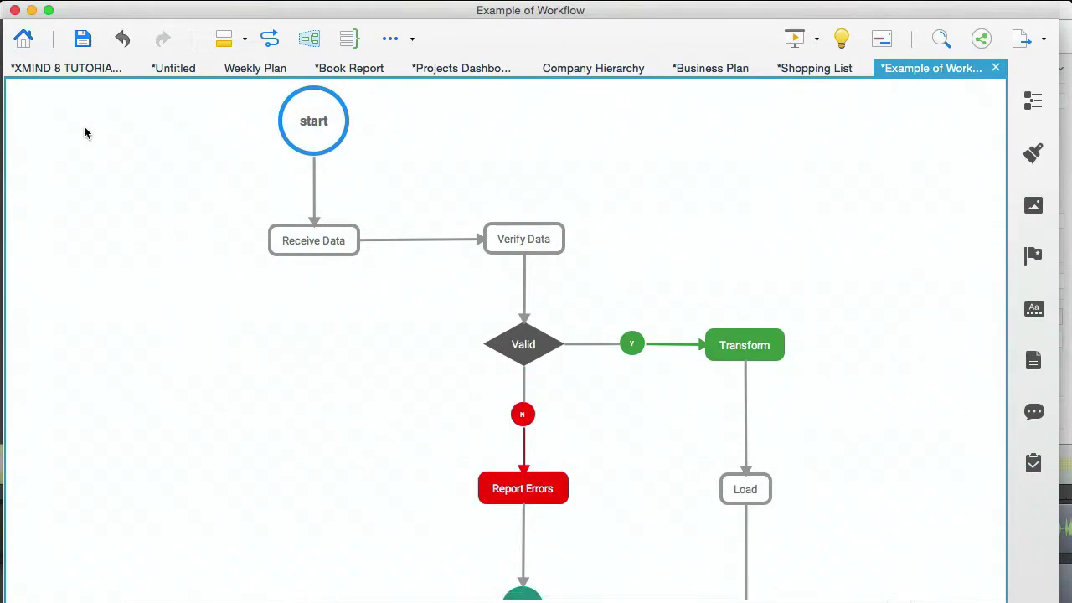
Return to the XMIND 8 TUTORIALS map and go through the TEACHING, SELLING AND PRESENTING and CREATING REPORTS topics.
click(55, 71)
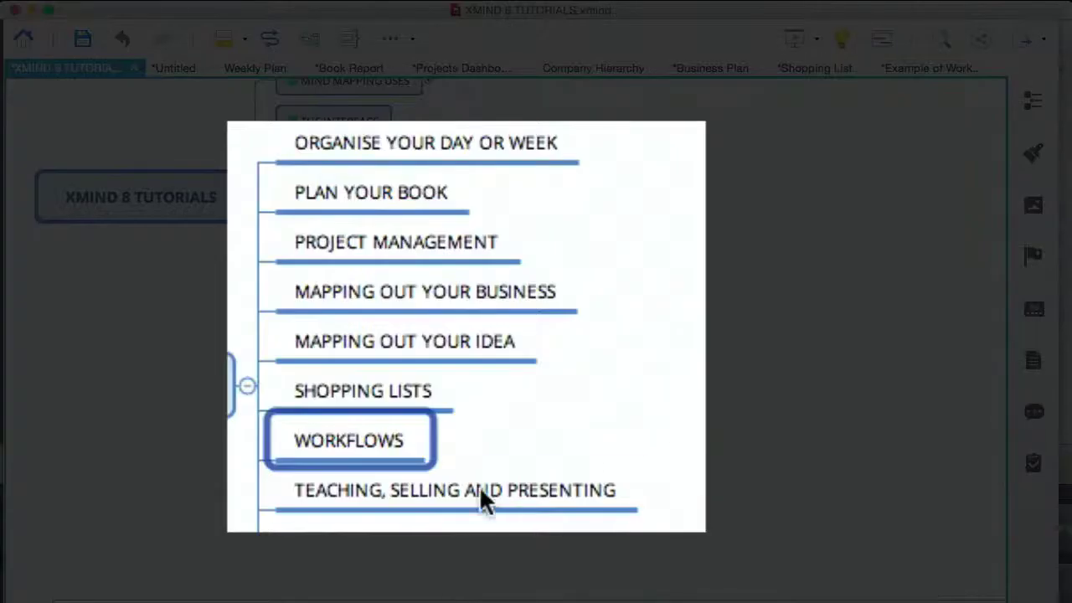
click(477, 499)
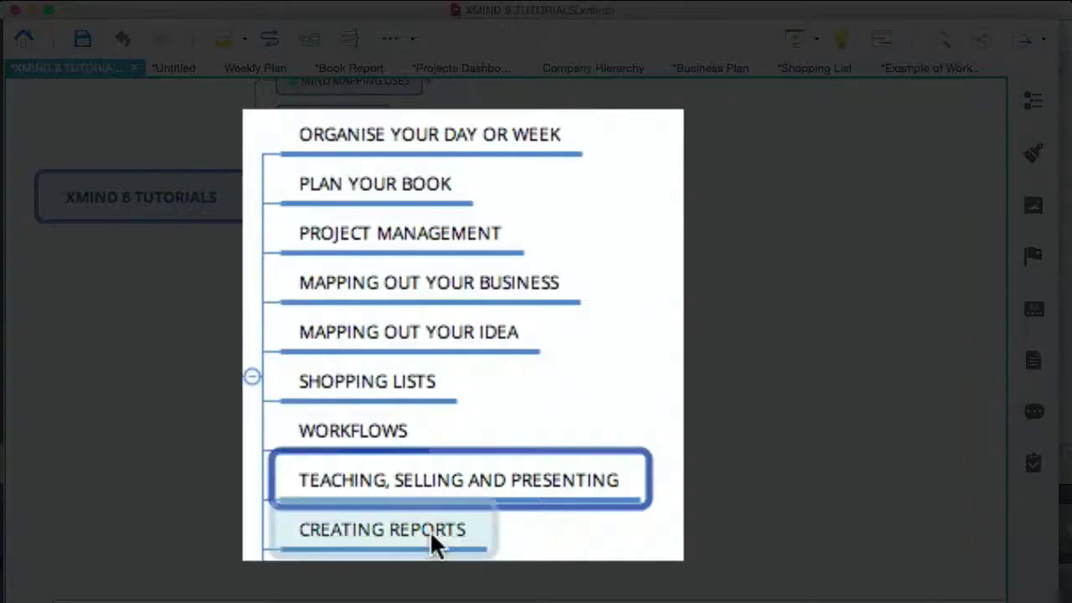
click(429, 429)
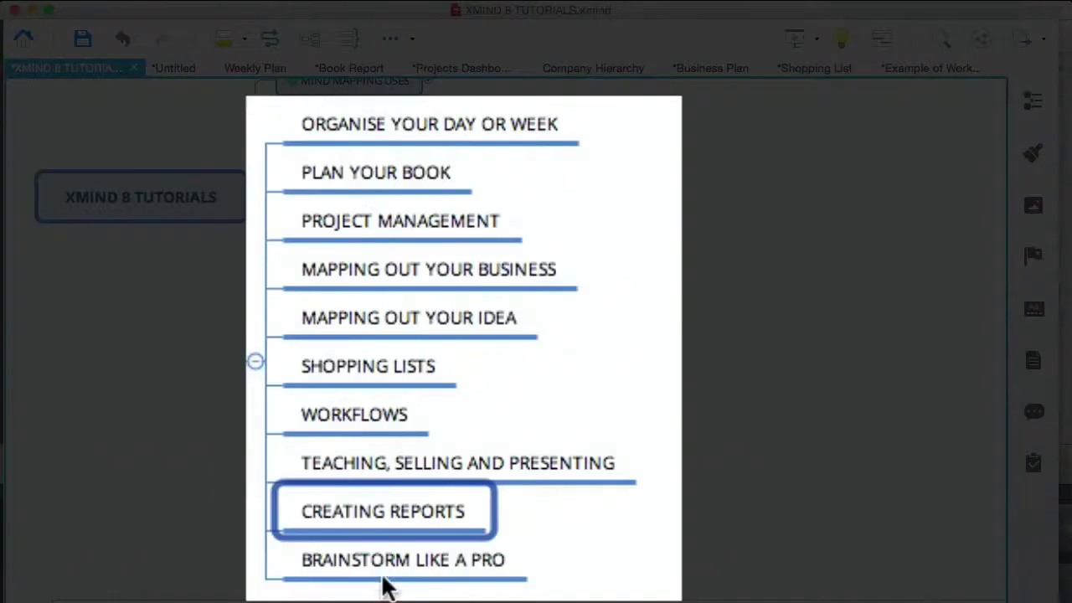
Create a new blank map with the Logic Chart (Right) structure and the Professional theme.
click(428, 454)
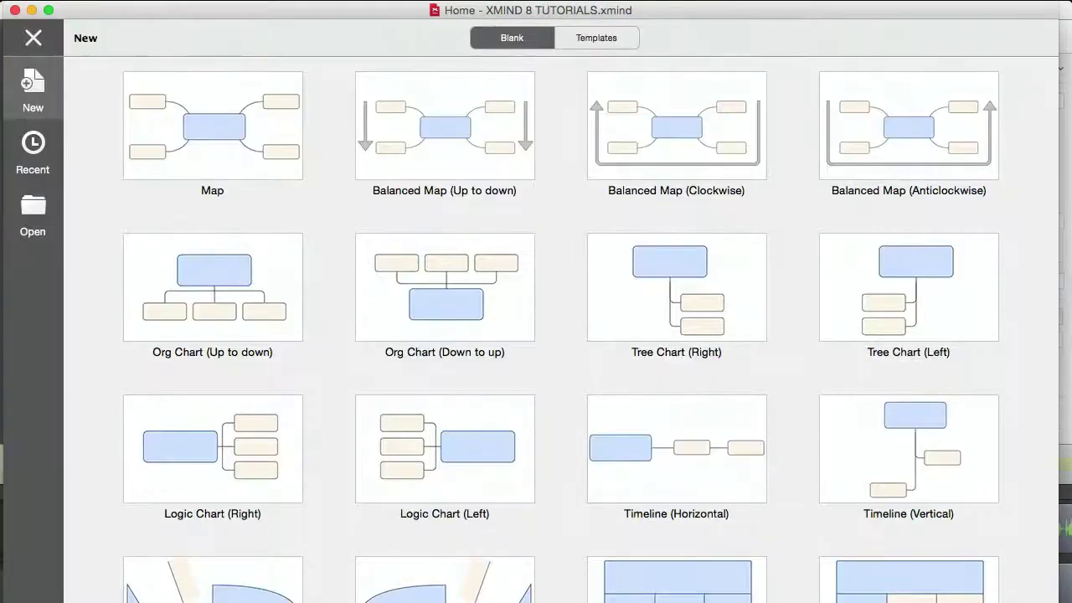
double_click(215, 445)
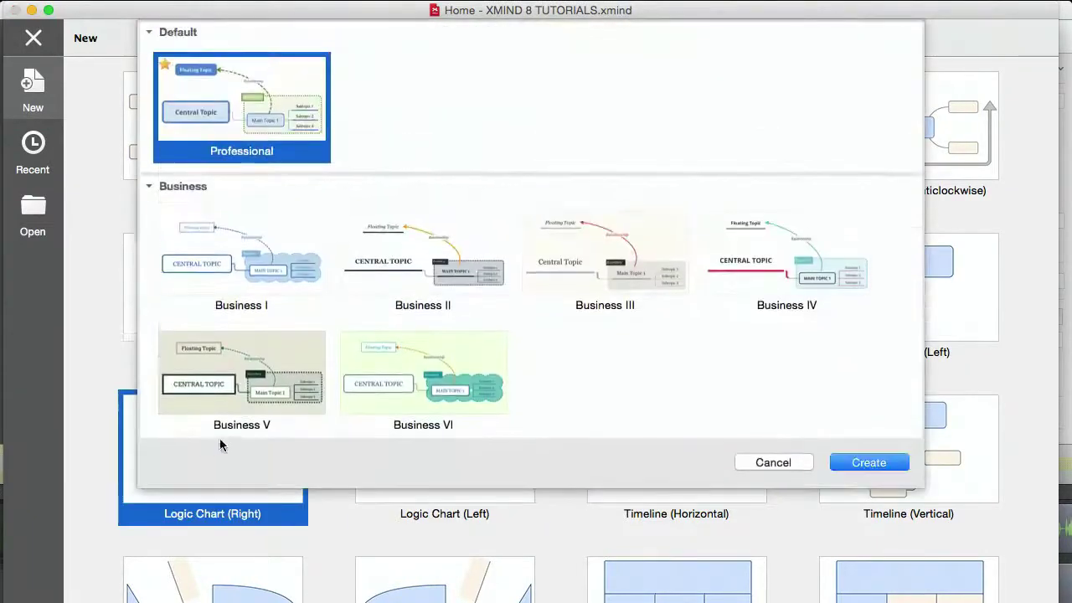
click(868, 462)
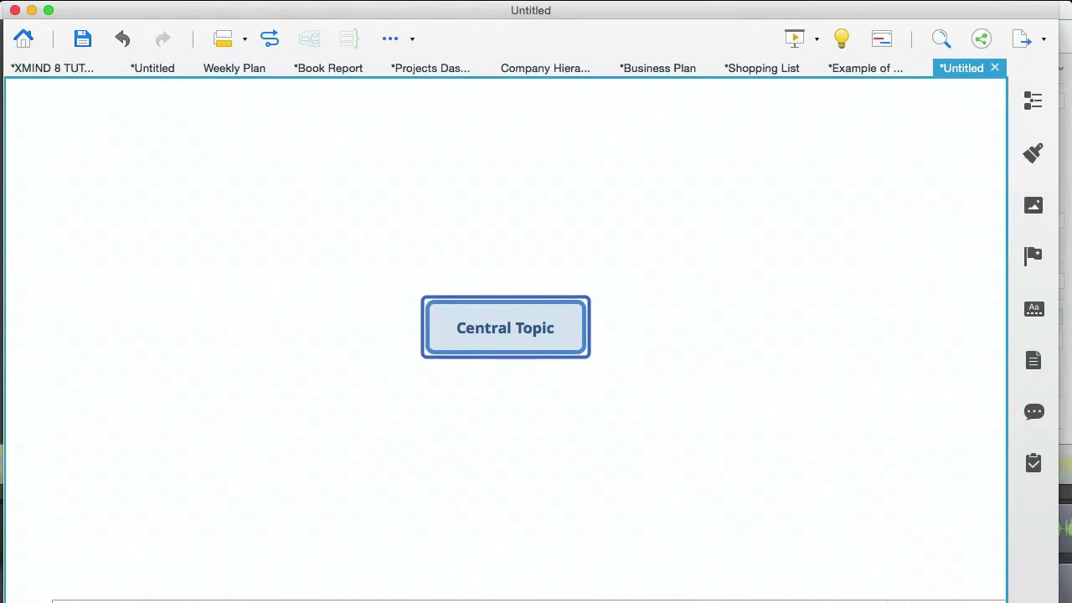
Add a main topic named TITLE to the Central Topic, with subtopics asdasljdsad and sadkjsadlsa.
key(Tab)
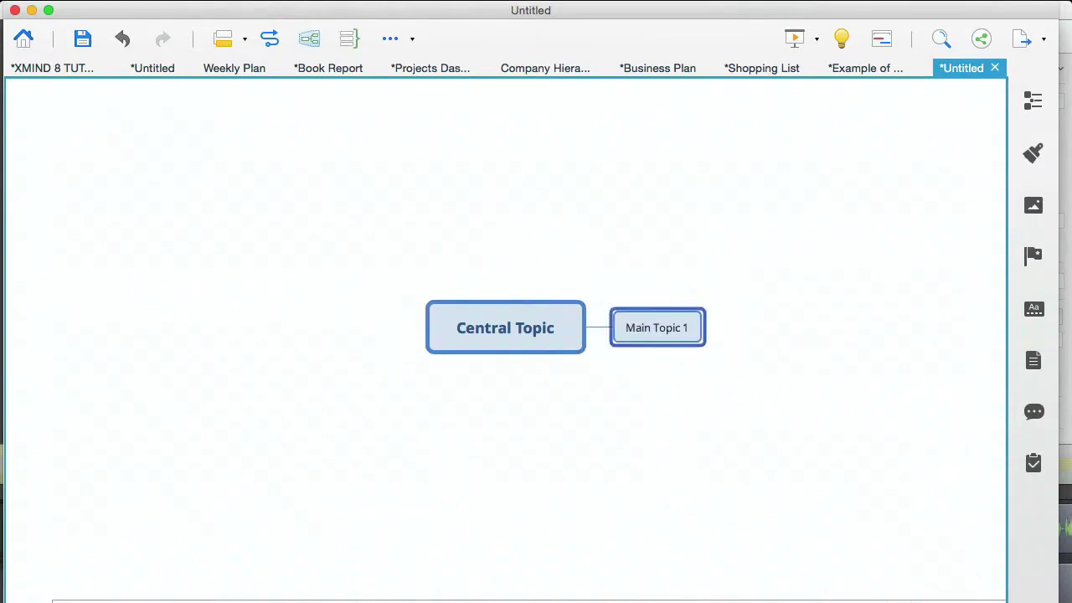
text(TITLE)
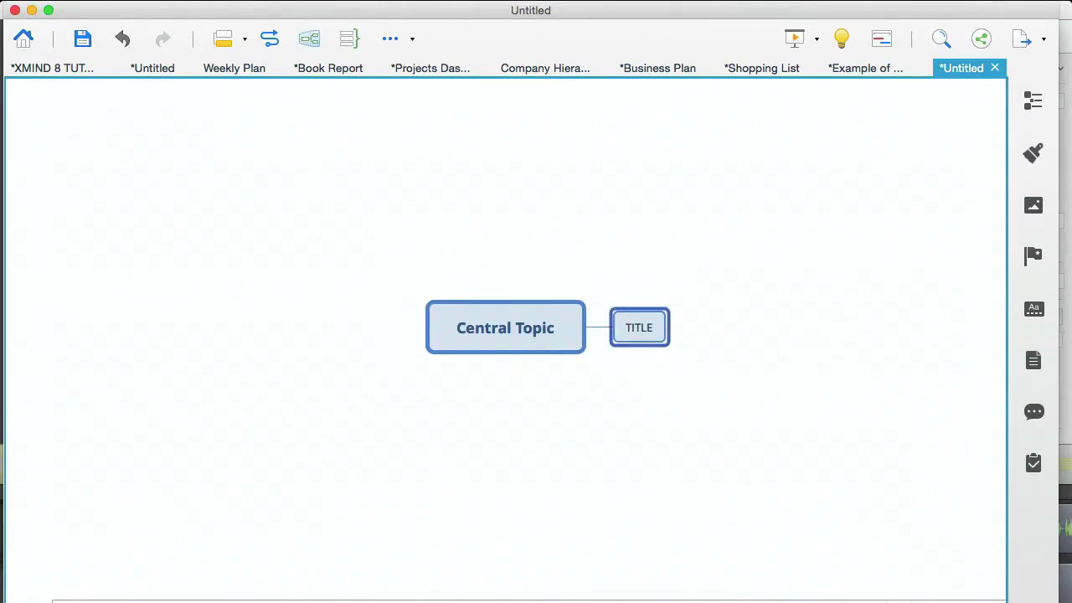
key(Tab)
text(asdasljdsad)
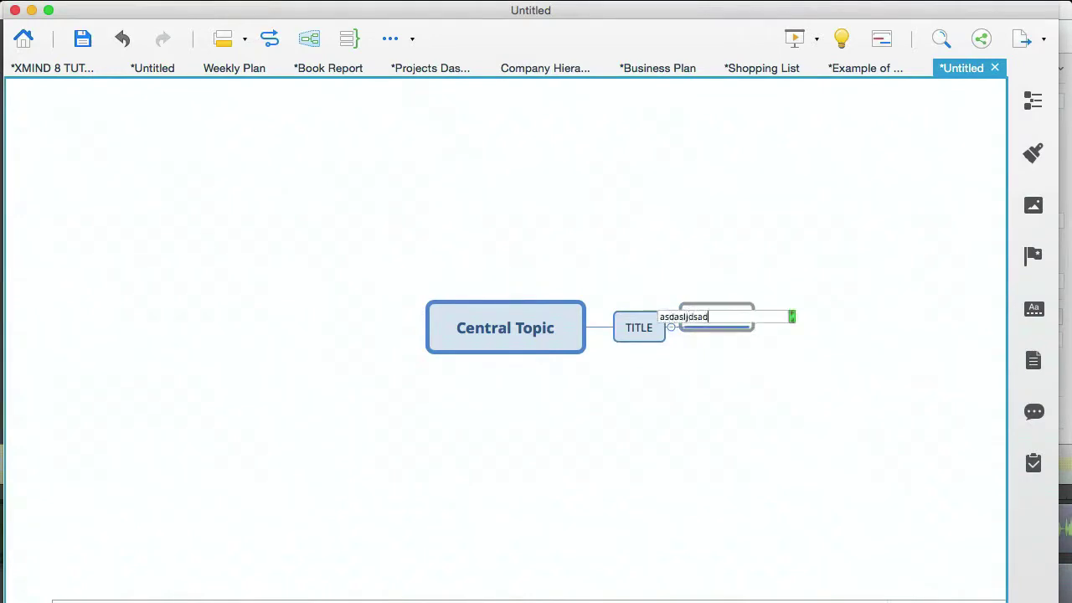
key(Return)
key(Return)
text(sadkjsadlsa)
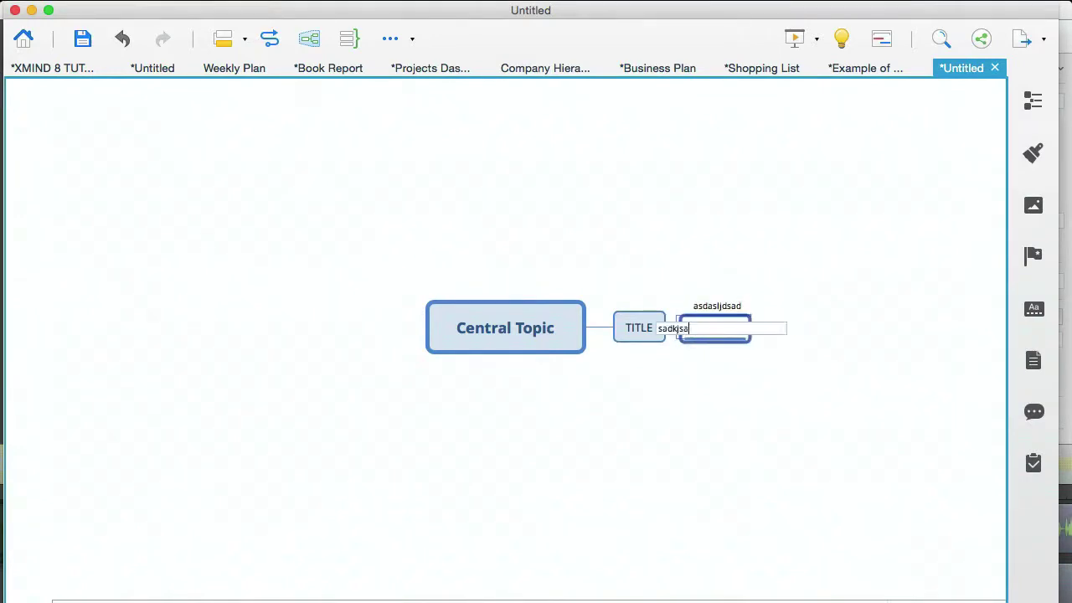
key(Return)
Add two more subtopics under TITLE, named askdhaskjdhadkasd and asdkajhsdkashd.
key(Return)
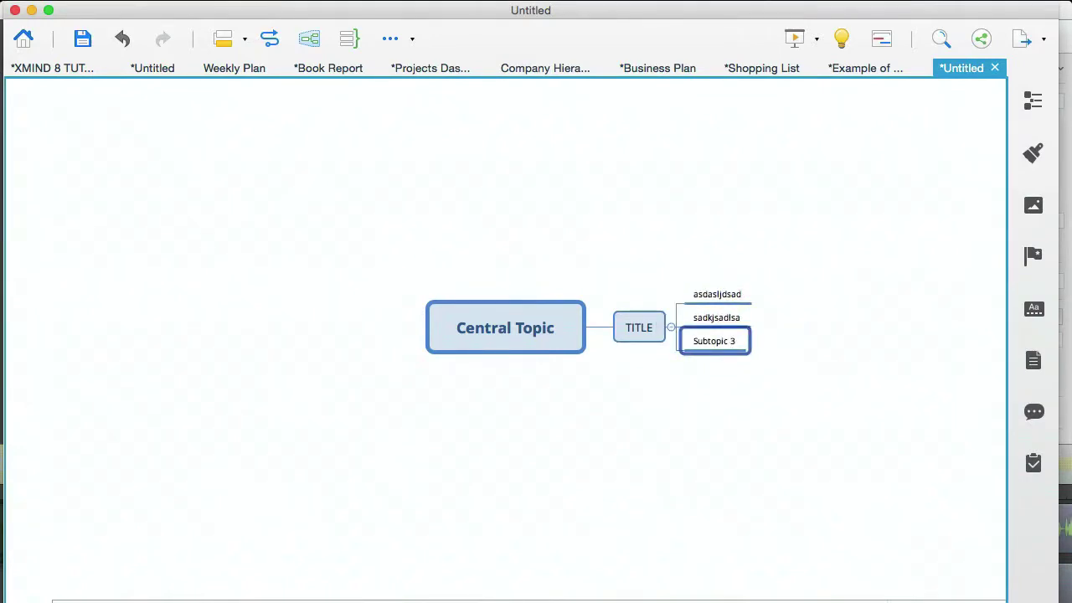
text(askdhaskjdhadkasd)
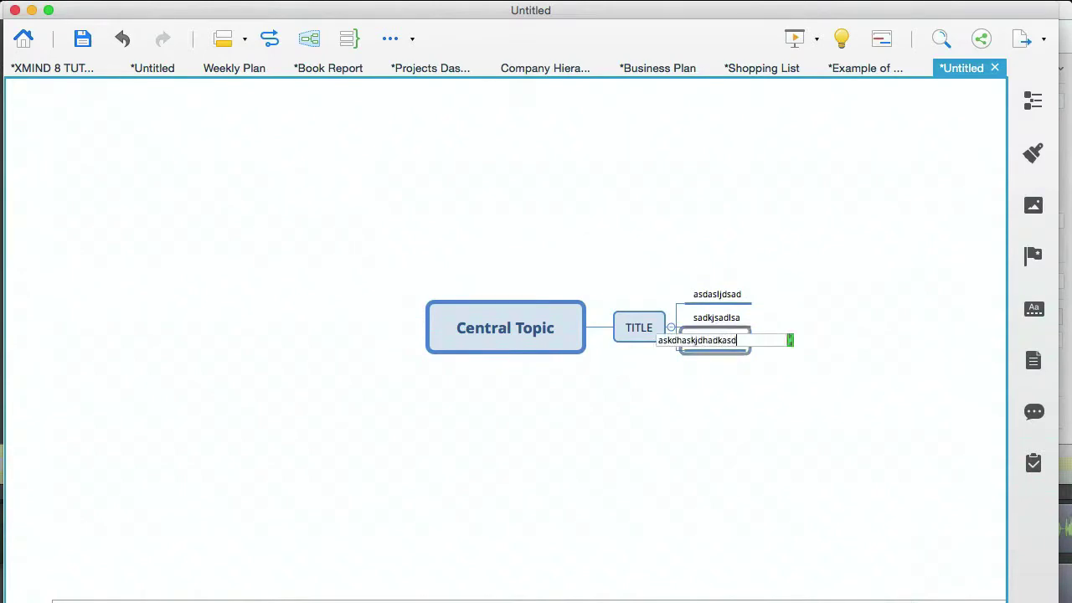
key(Return)
key(Return)
text(asdkajhsdkashd)
key(Return)
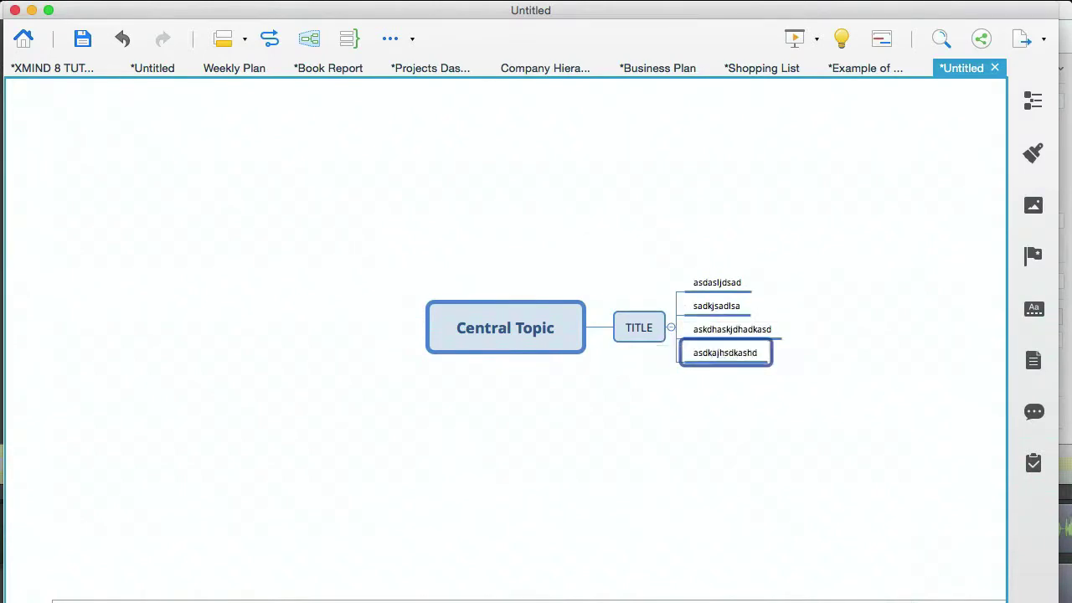
Add a second main topic below the first one and name it TITLE as well.
key(Left)
key(Return)
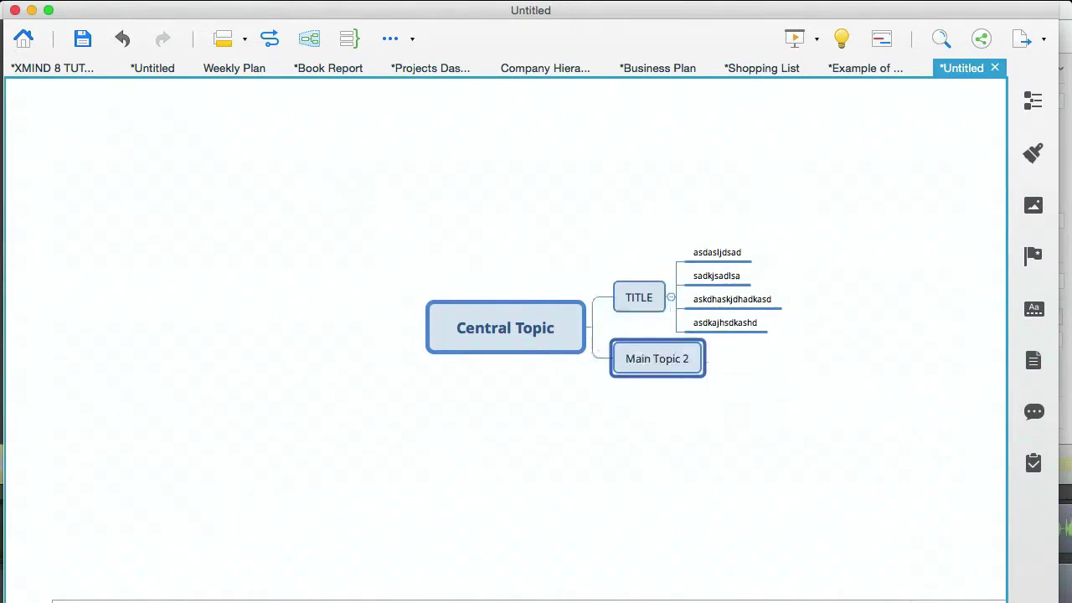
text(TITLE)
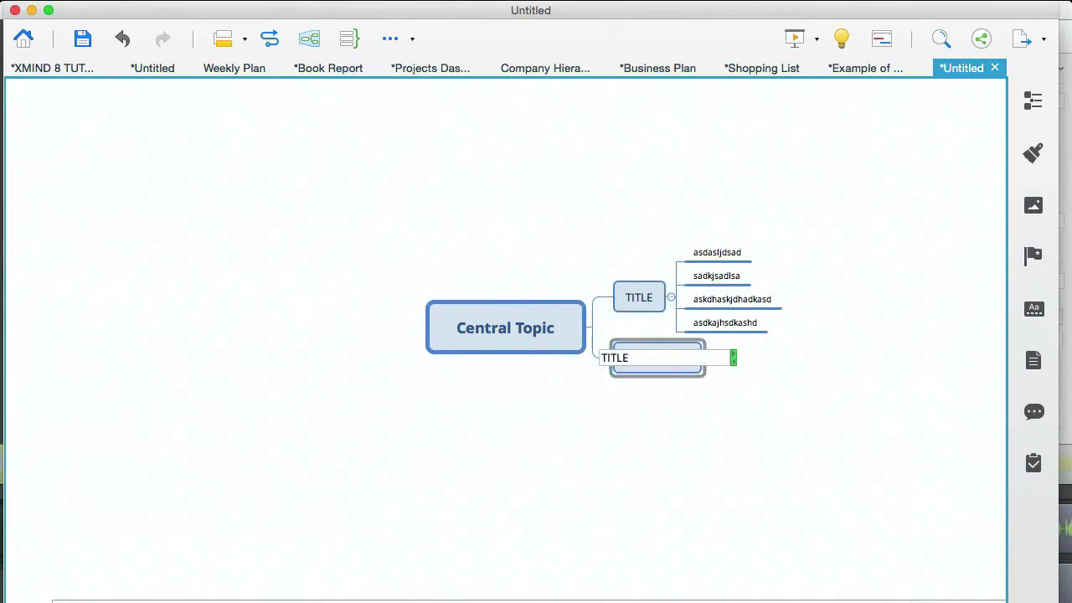
key(Return)
Add four subtopics under the second TITLE: hf, one with its default name, sdfjhsdf and sdfjdsf.
key(Tab)
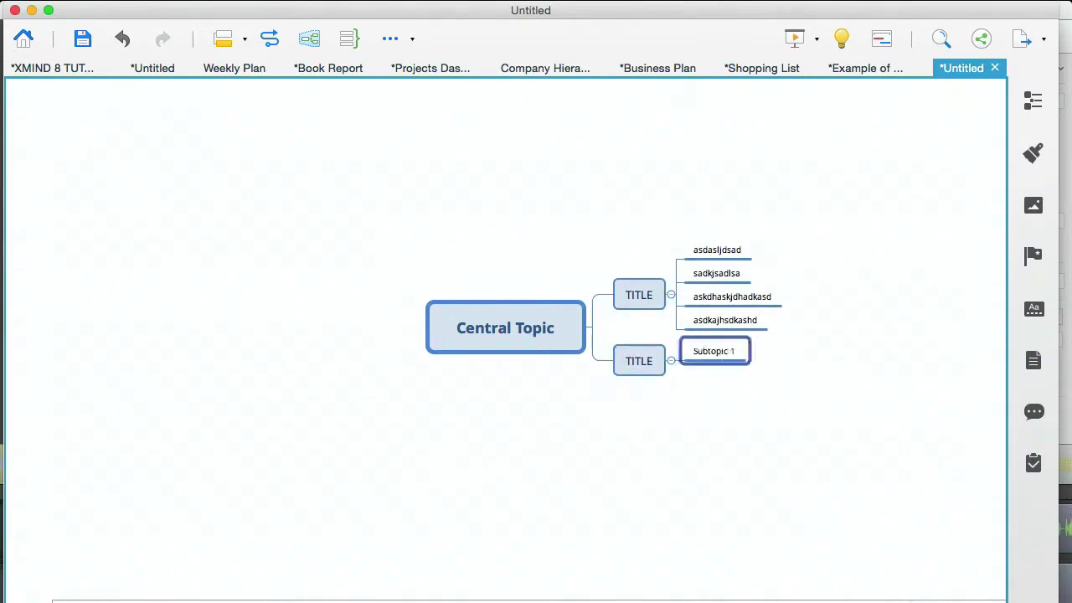
text(asdhf)
key(Return)
key(Return)
key(Return)
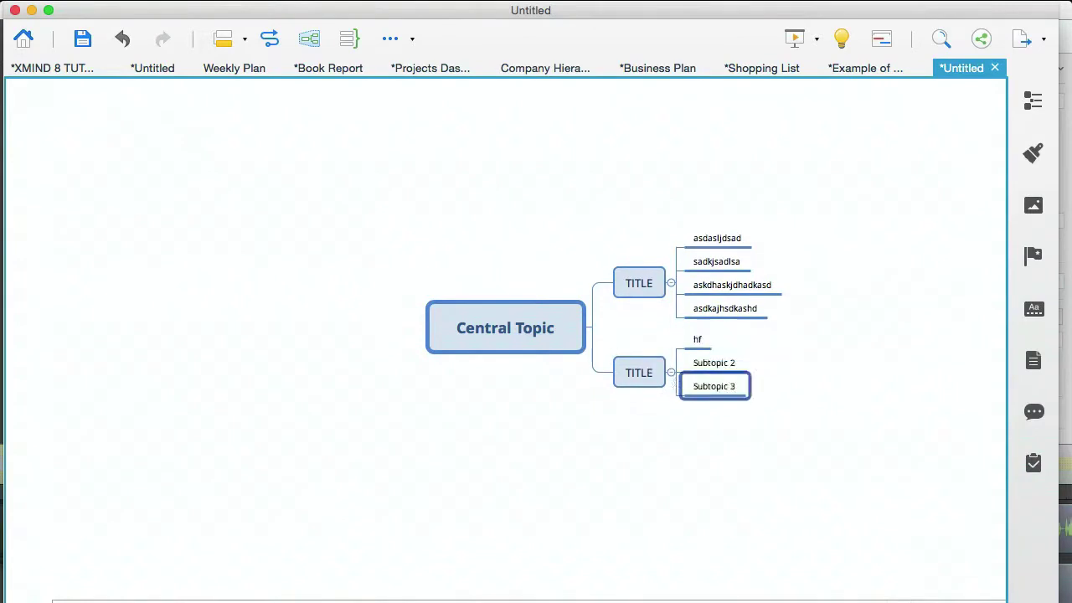
text(sdfjhsdf)
key(Return)
key(Return)
text(sdfjdsf)
key(Return)
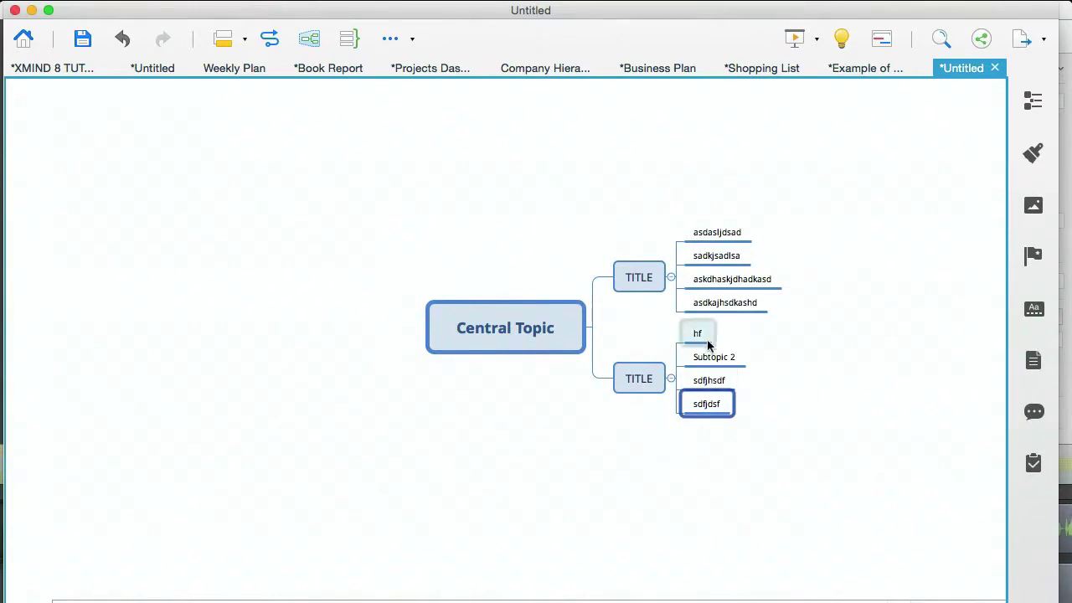
Move the hf subtopic to the first TITLE branch, between sadkjsadlsa and askdhaskjdhadkasd.
drag(707, 343, 737, 266)
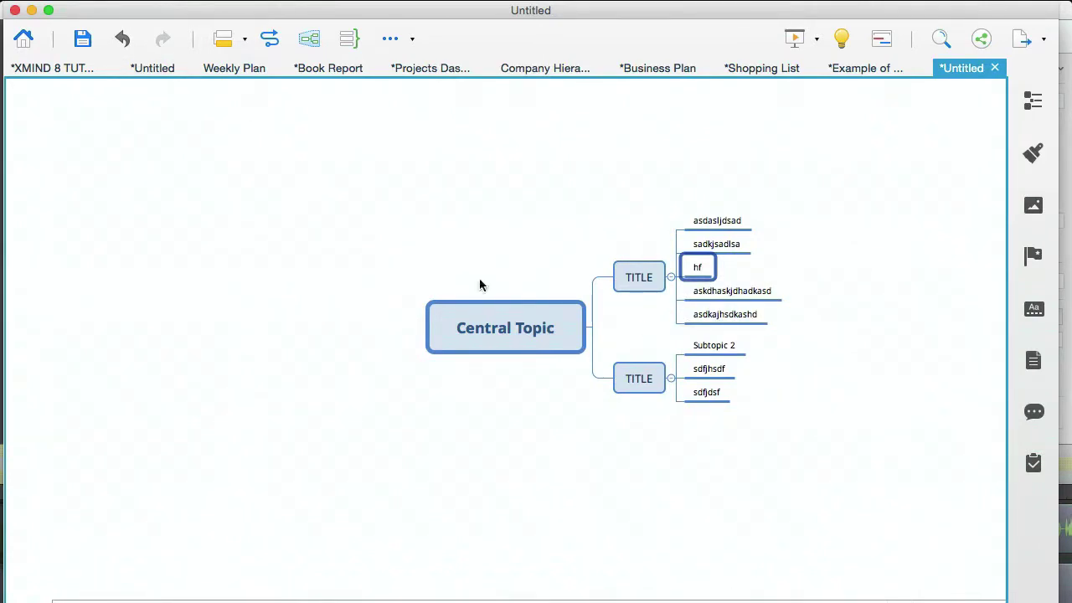
Return to the XMIND 8 TUTORIALS map and collapse the TUTORIALS branch.
click(48, 69)
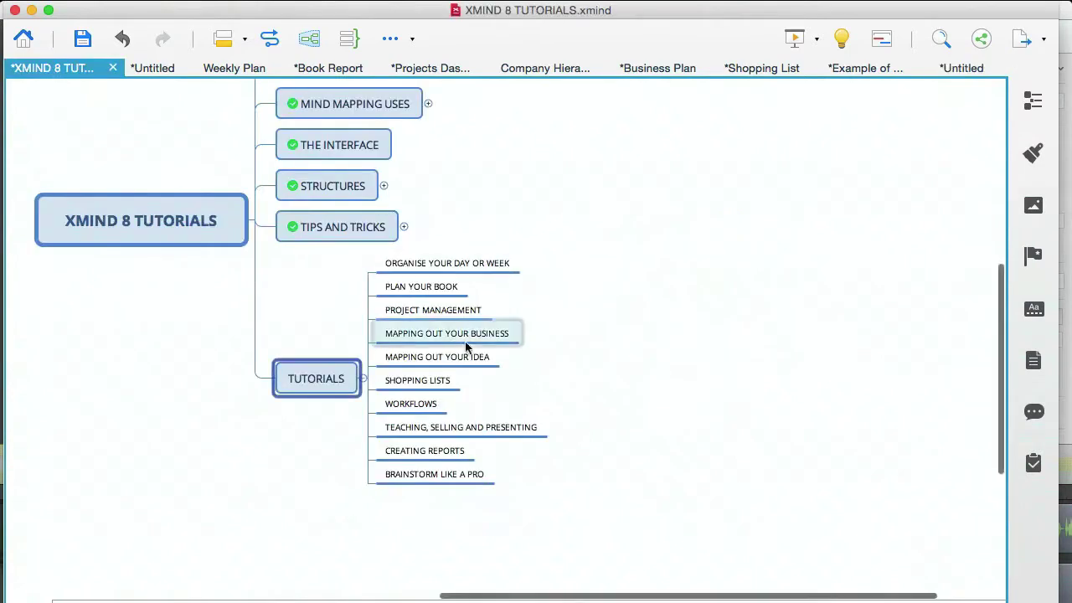
click(363, 378)
scroll(523, 409, left, 3)
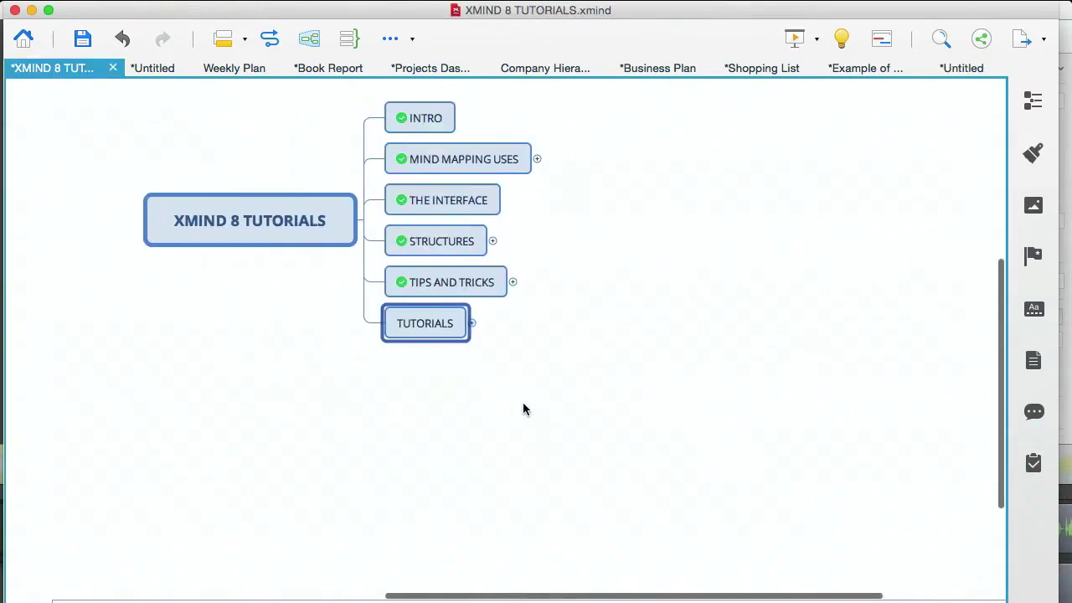
scroll(523, 409, left, 4)
scroll(522, 409, up, 2)
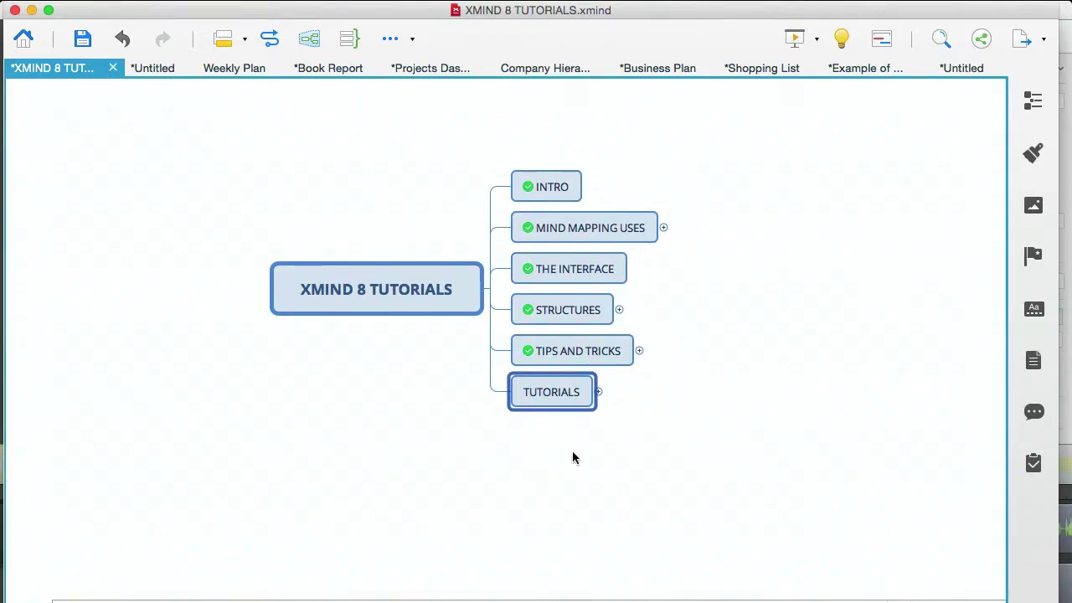
Go through the INTRO, MIND MAPPING USES and THE INTERFACE topics one after another.
click(549, 193)
click(557, 234)
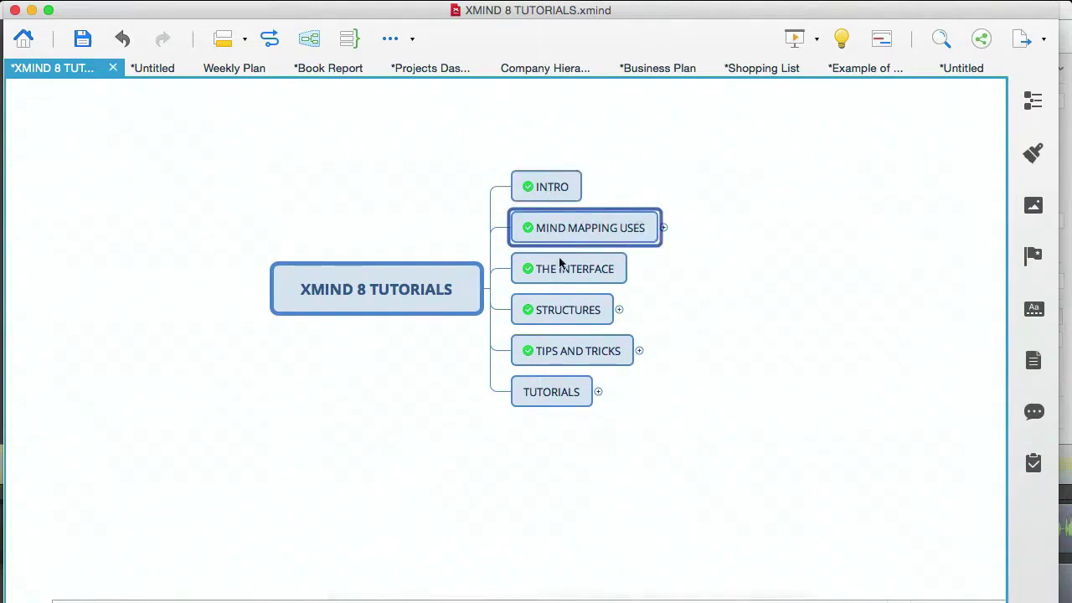
click(563, 267)
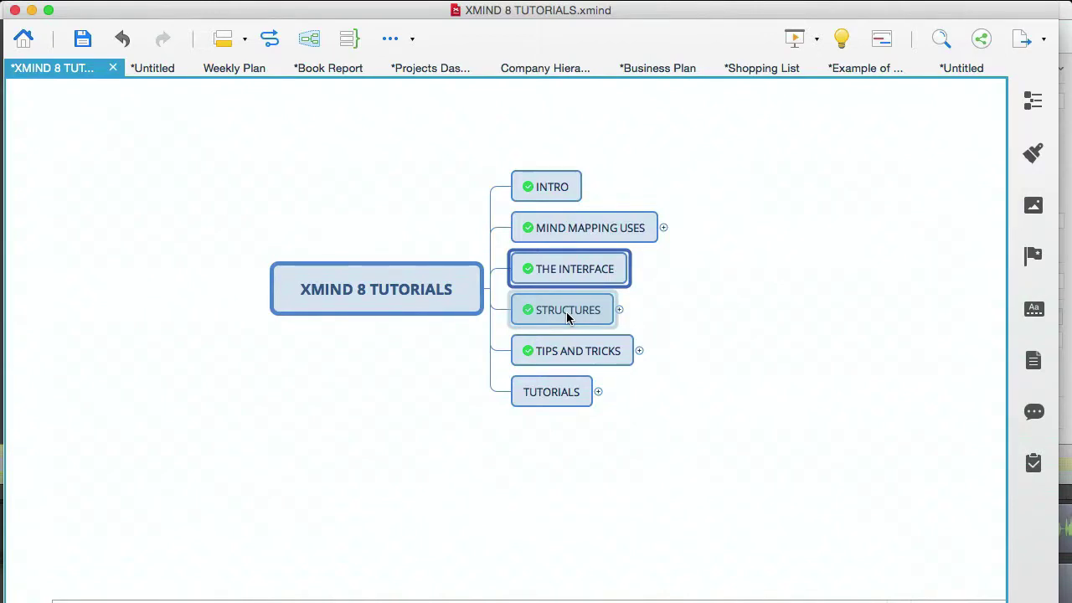
Expand the MIND MAPPING USES branch and its USES subtopic to show the full list of uses.
key(Up)
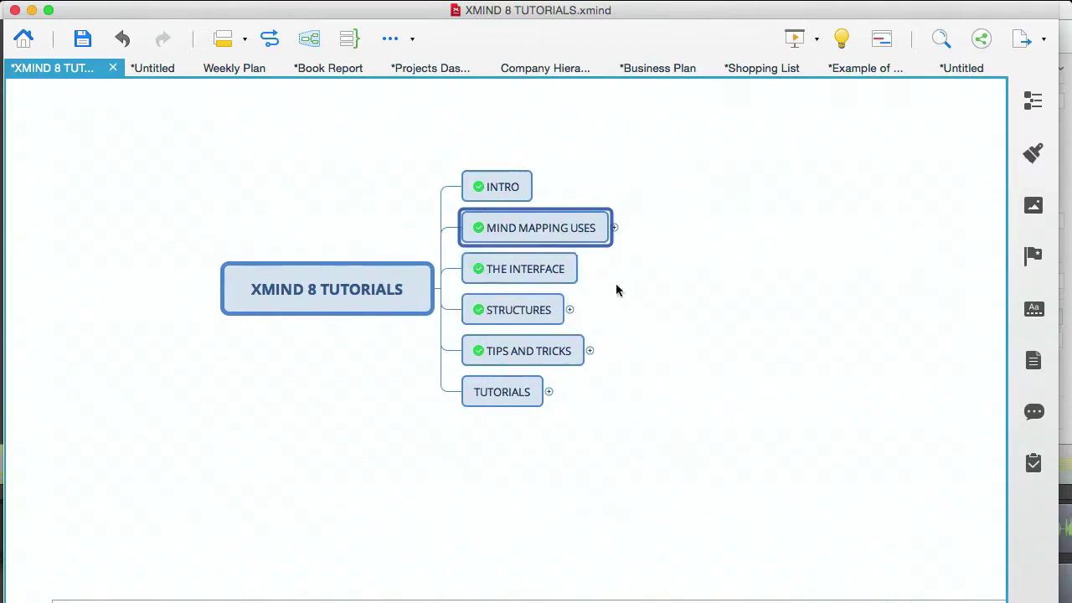
click(615, 227)
click(672, 220)
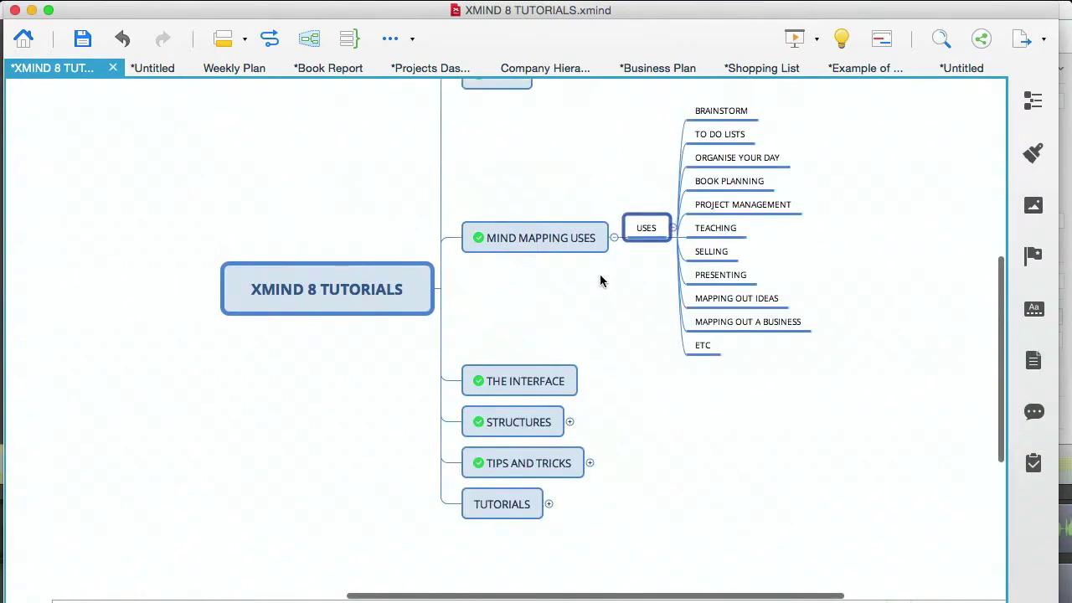
scroll(600, 280, right, 3)
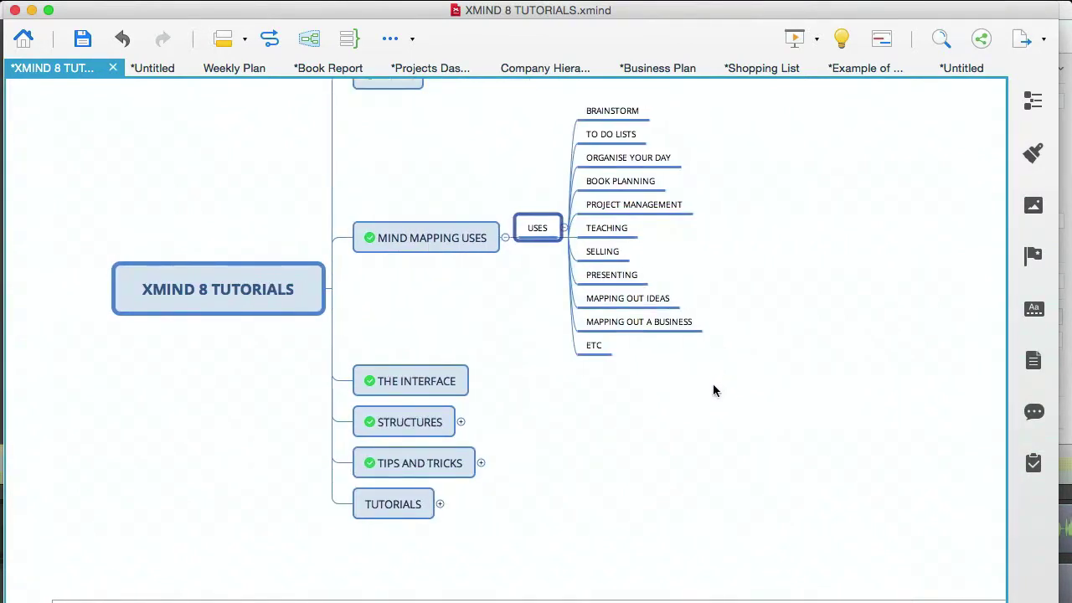
scroll(767, 359, right, 1)
scroll(759, 369, down, 3)
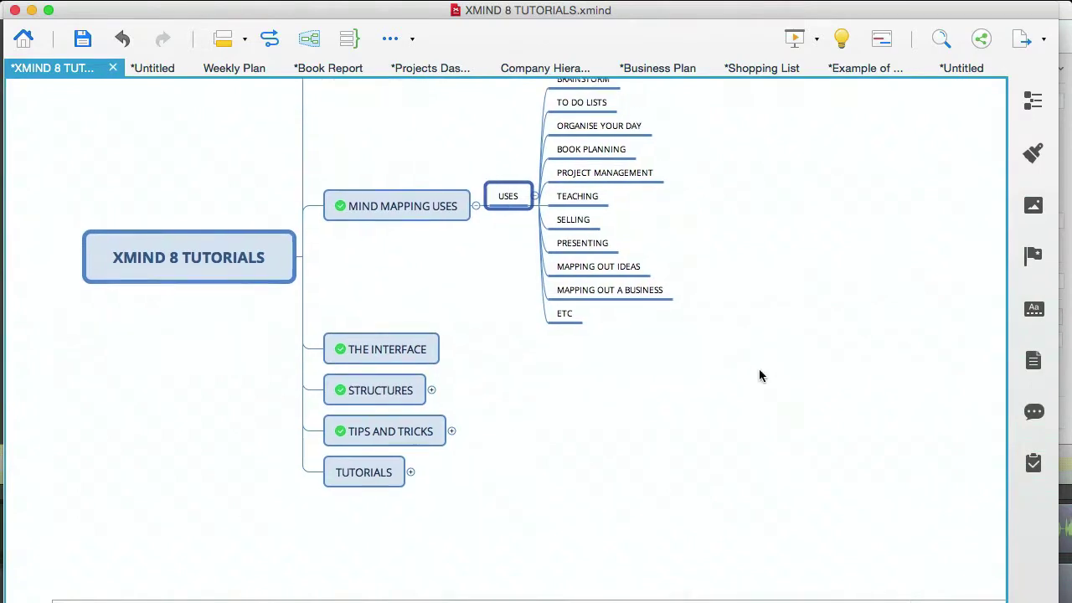
Expand the STRUCTURES, TIPS AND TRICKS and TUTORIALS branches to show all their subtopics.
click(432, 317)
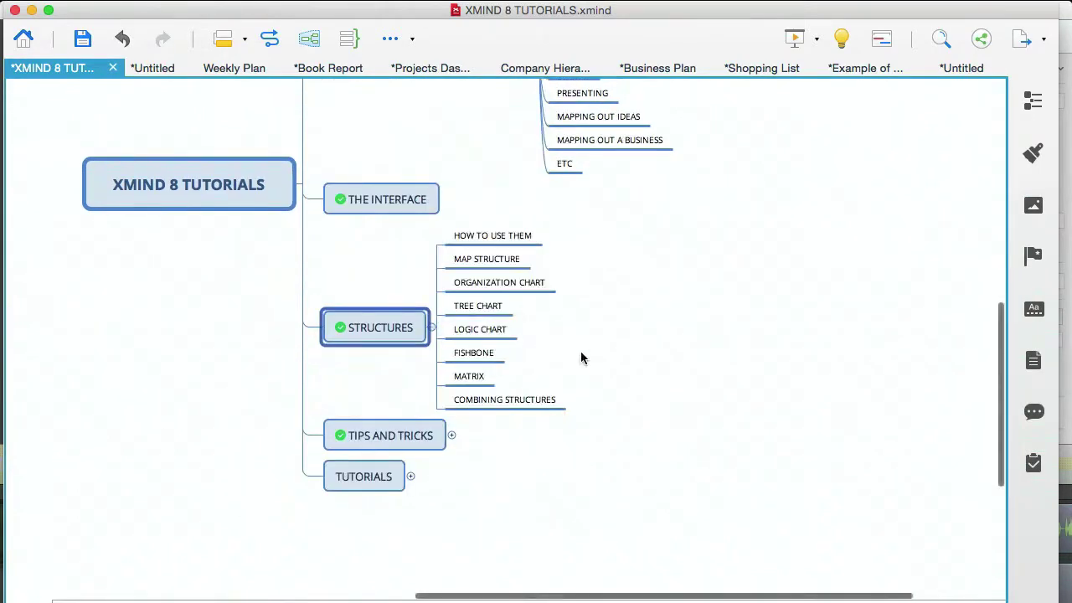
key(Right)
click(516, 322)
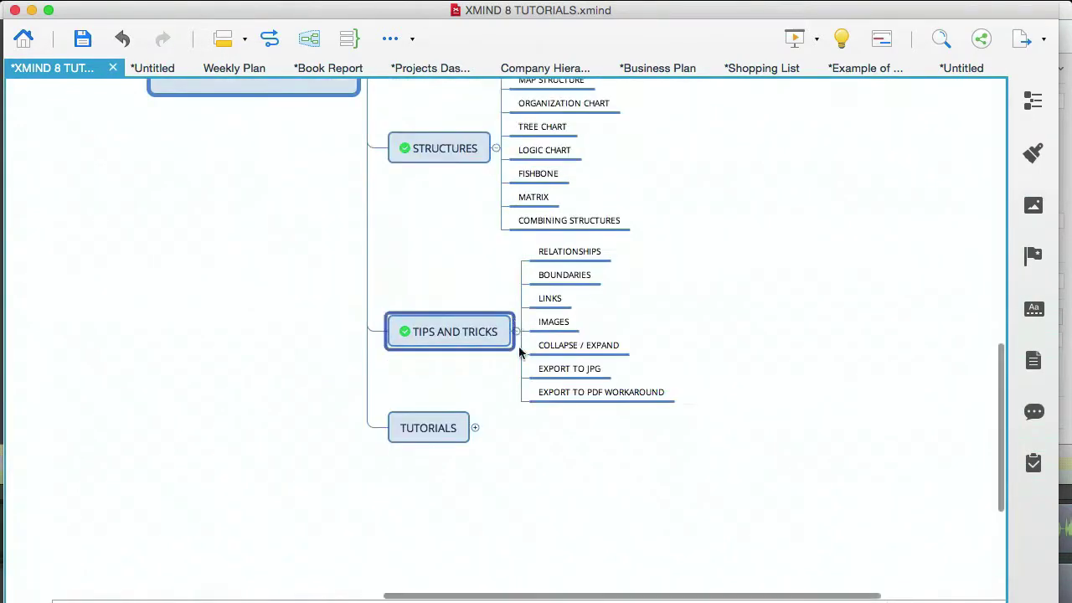
click(476, 427)
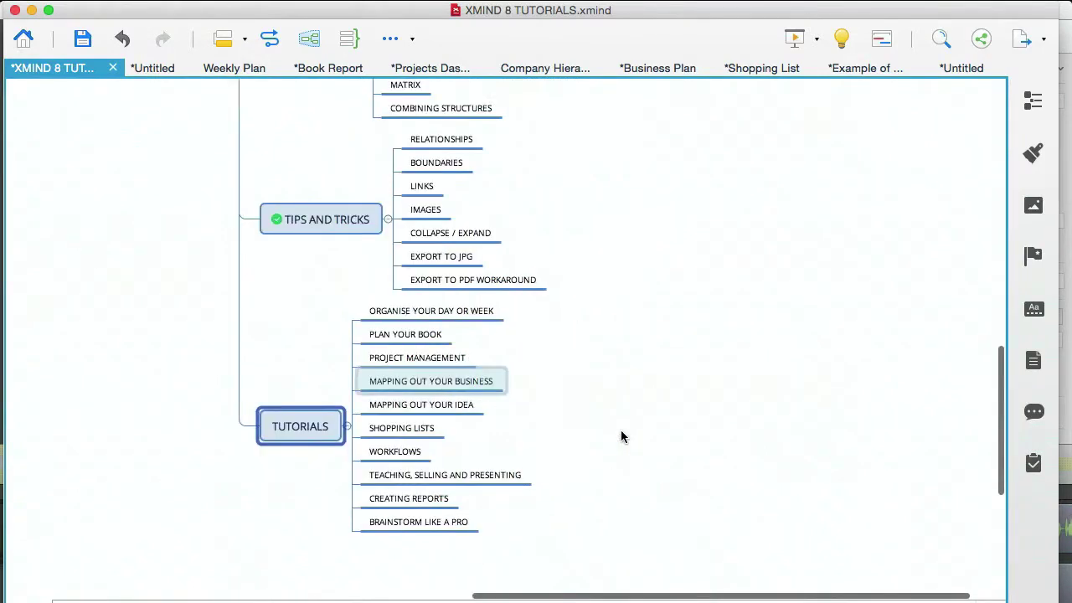